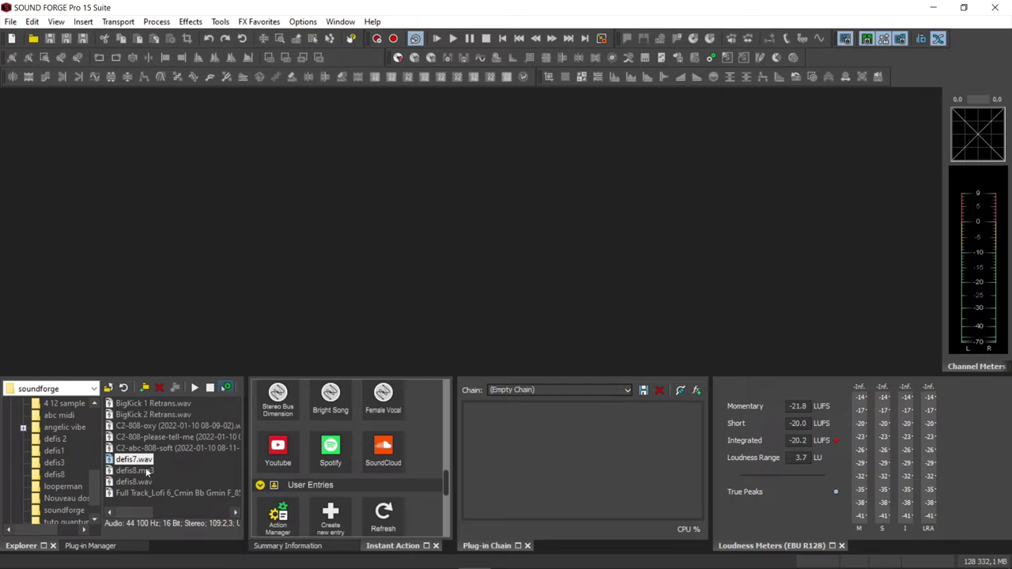
- Open defis7.wav from the soundforge folder and play it from the start to check its loudness levels
{"action": "left_click_drag", "start_coordinate": [142, 465], "coordinate": [239, 352]}
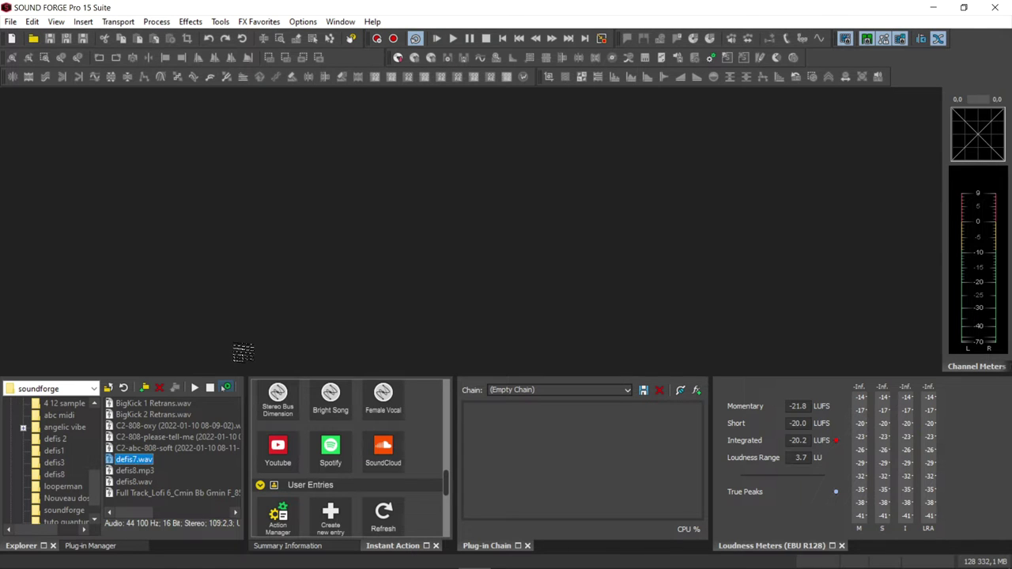
{"action": "left_click_drag", "start_coordinate": [196, 270], "coordinate": [185, 258]}
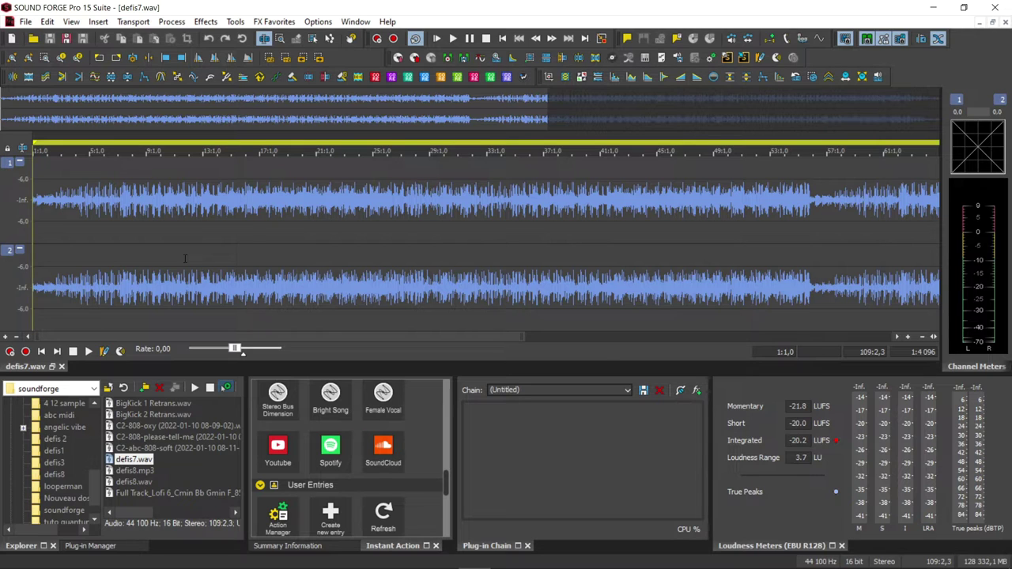
{"action": "key", "text": "space"}
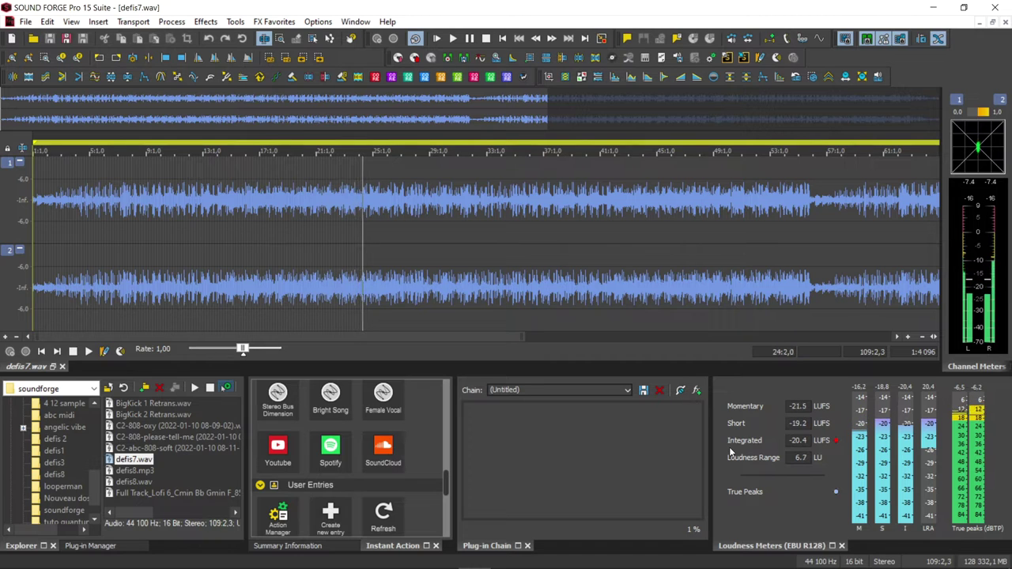
{"action": "key", "text": "space"}
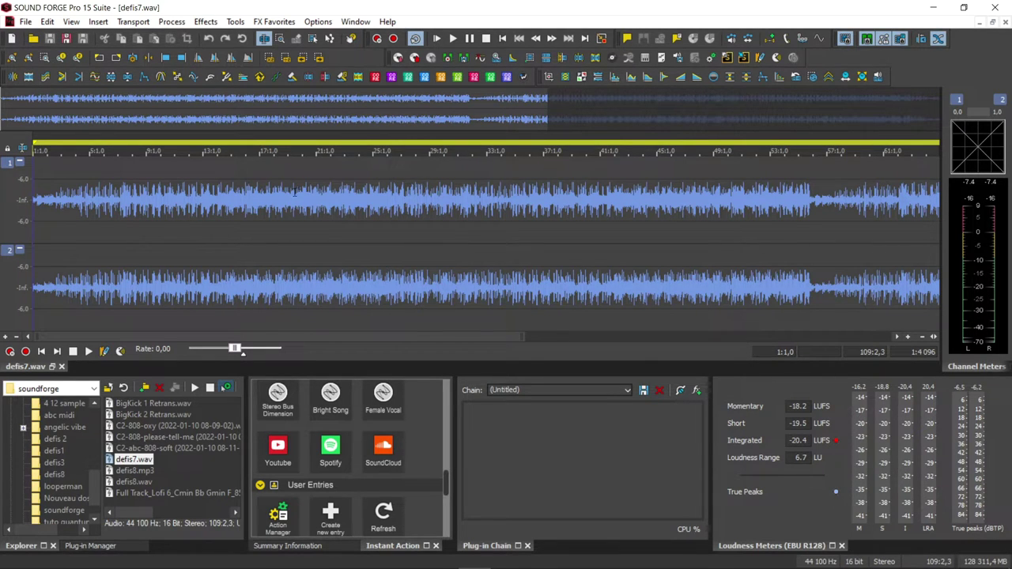
- Select the entire track, add a volume envelope to it, and inspect the Volume plug-in's settings
{"action": "key", "text": "ctrl+a"}
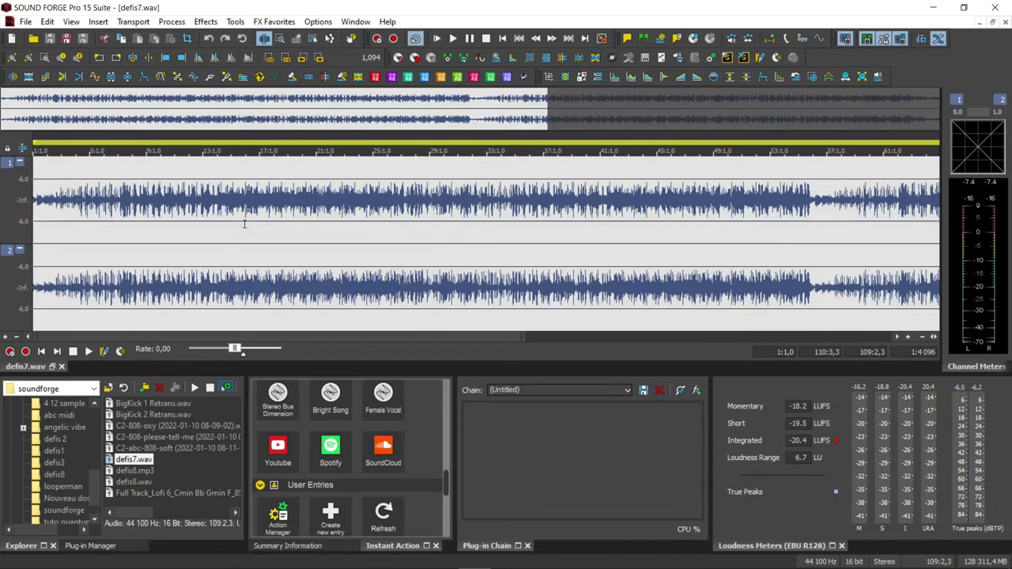
{"action": "right_click", "coordinate": [244, 224]}
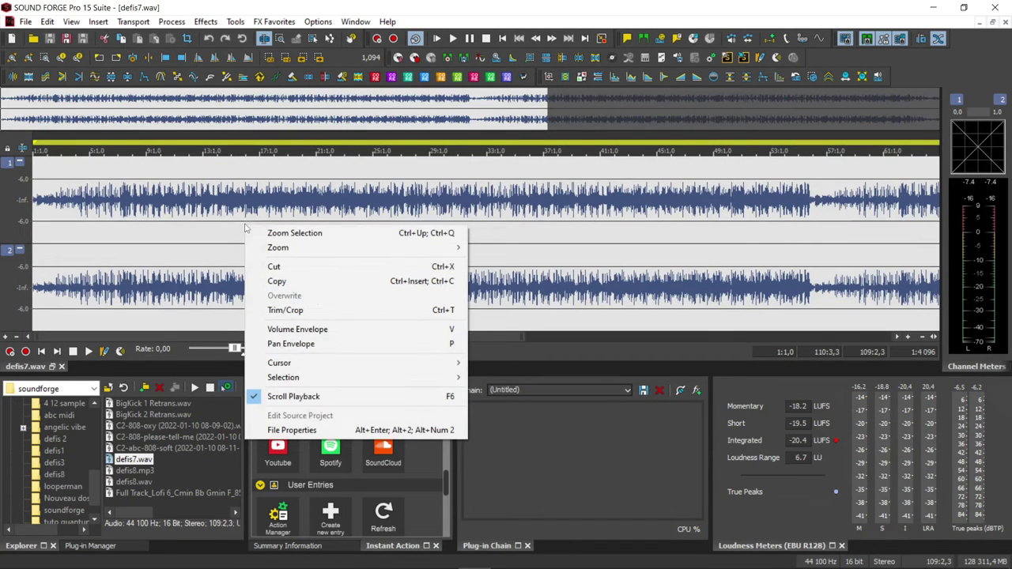
{"action": "left_click", "coordinate": [312, 330]}
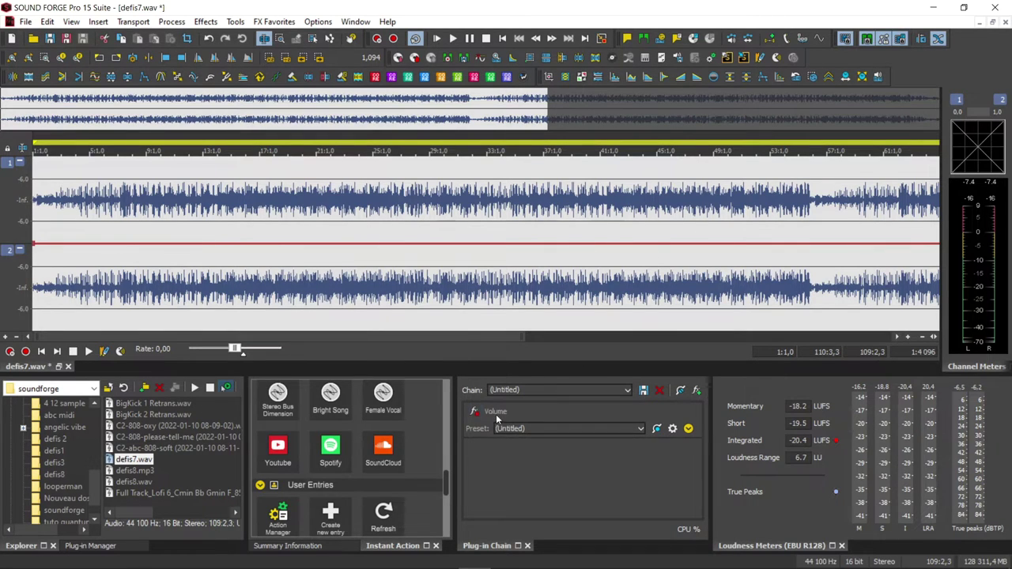
{"action": "left_click", "coordinate": [672, 430]}
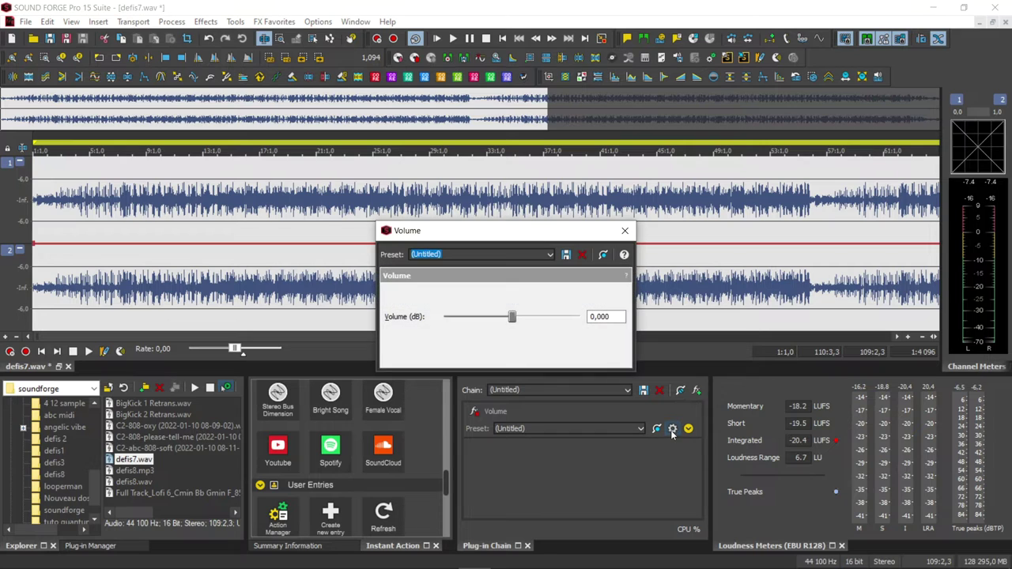
{"action": "left_click", "coordinate": [626, 231]}
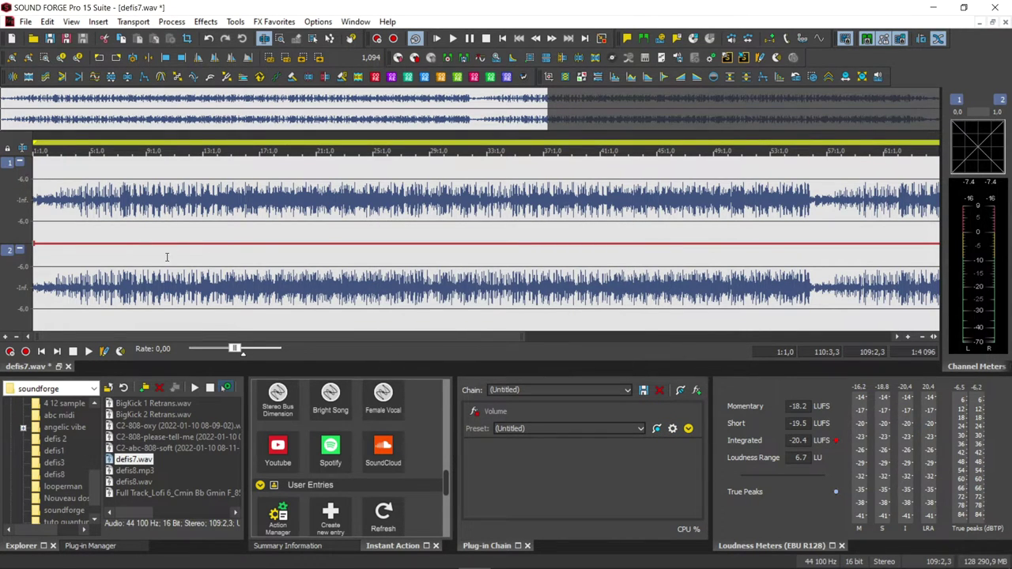
- Play the track from about bar 52 through the quiet break to hear the drop in level
{"action": "mouse_move", "coordinate": [113, 249]}
{"action": "left_mouse_down"}
{"action": "mouse_move", "coordinate": [42, 244]}
{"action": "mouse_move", "coordinate": [35, 227]}
{"action": "mouse_move", "coordinate": [28, 239]}
{"action": "left_mouse_up"}
{"action": "scroll", "coordinate": [312, 229], "scroll_direction": "right", "scroll_amount": 5}
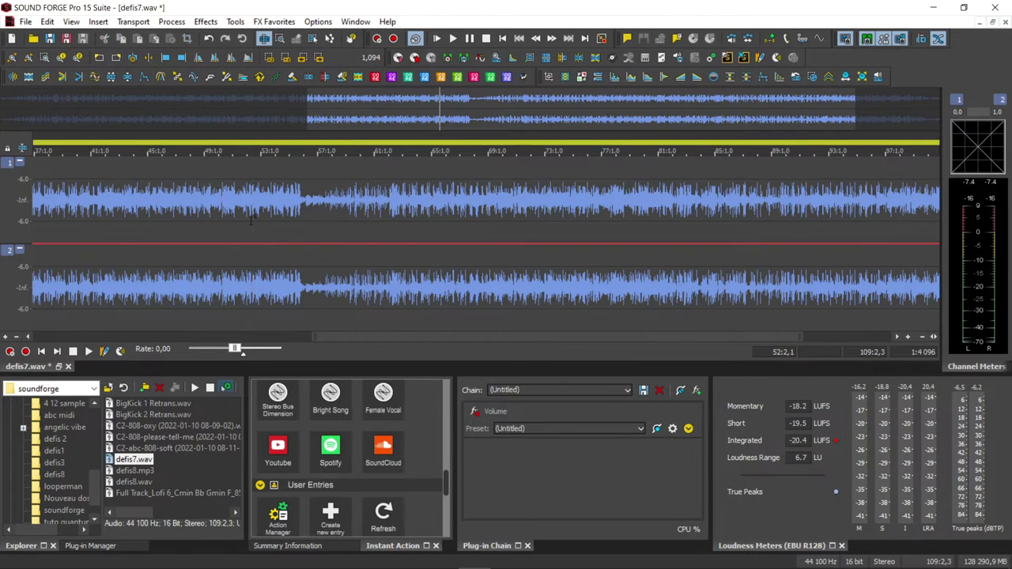
{"action": "double_click", "coordinate": [253, 219]}
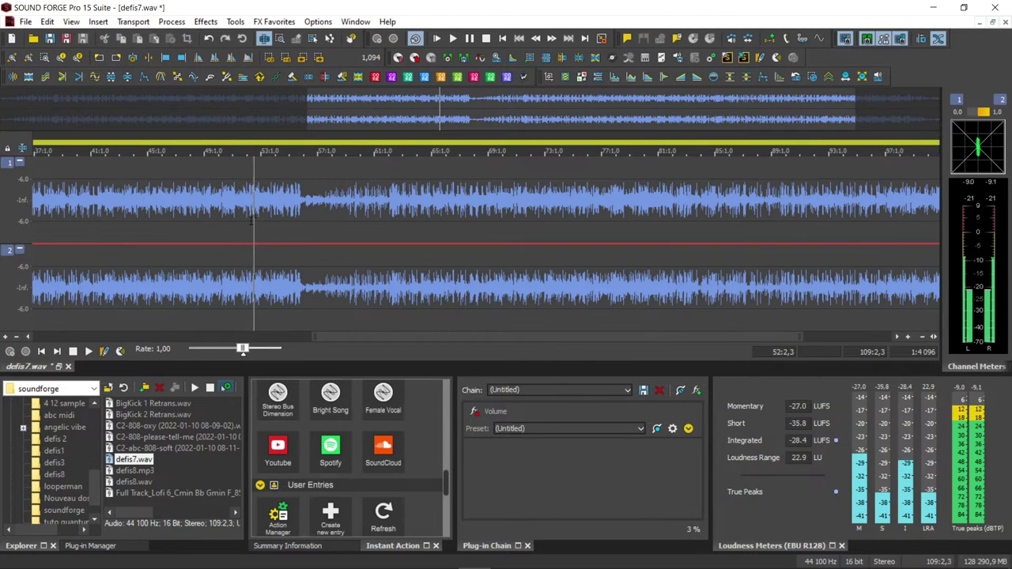
{"action": "key", "text": "space"}
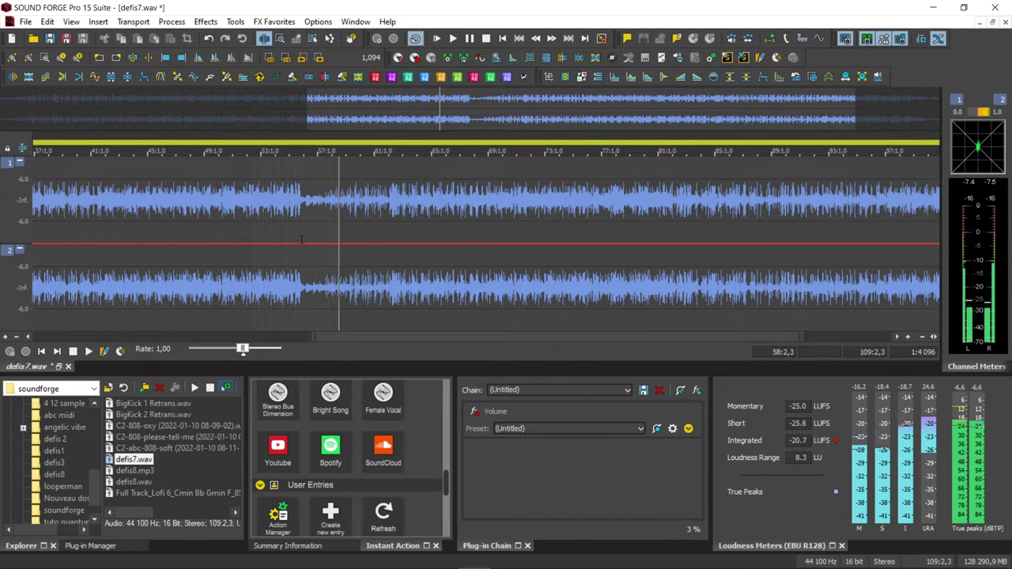
{"action": "key", "text": "space"}
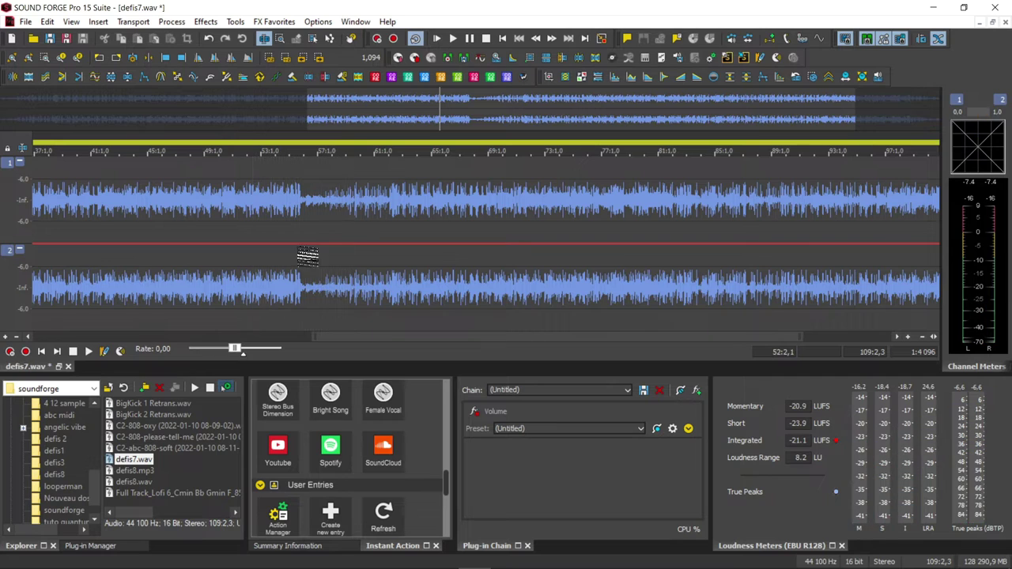
- Raise the volume envelope at the start of the quiet break, slope it back to the base level, and audition the passage
{"action": "double_click", "coordinate": [299, 244]}
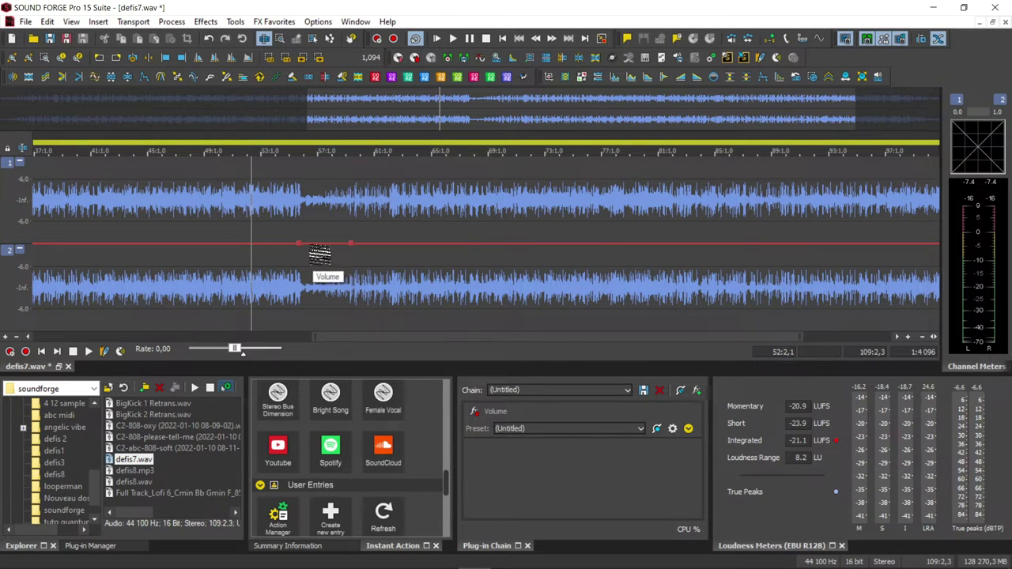
{"action": "mouse_move", "coordinate": [304, 245]}
{"action": "left_mouse_down"}
{"action": "mouse_move", "coordinate": [298, 230]}
{"action": "mouse_move", "coordinate": [304, 239]}
{"action": "left_mouse_up"}
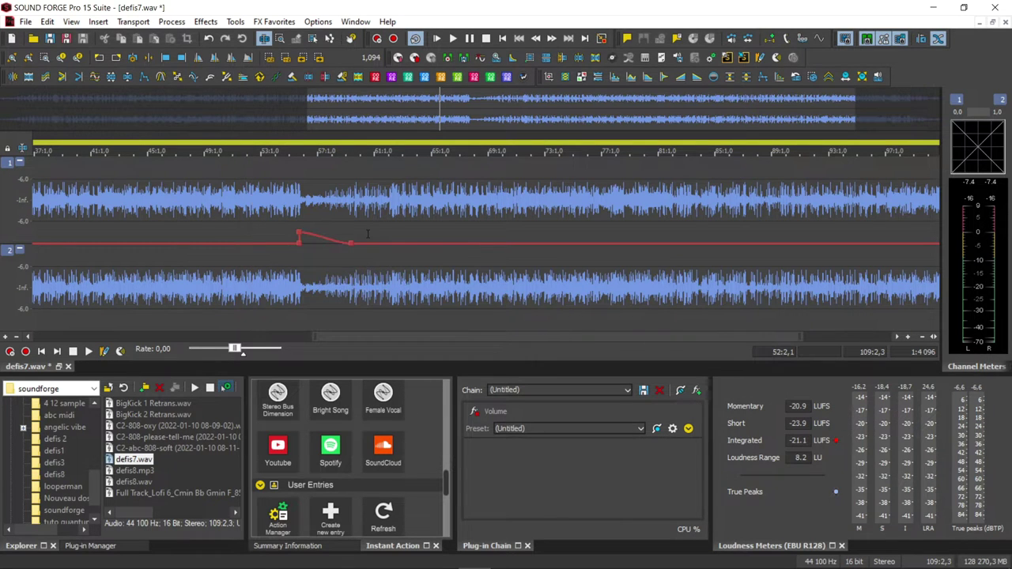
{"action": "key", "text": "space"}
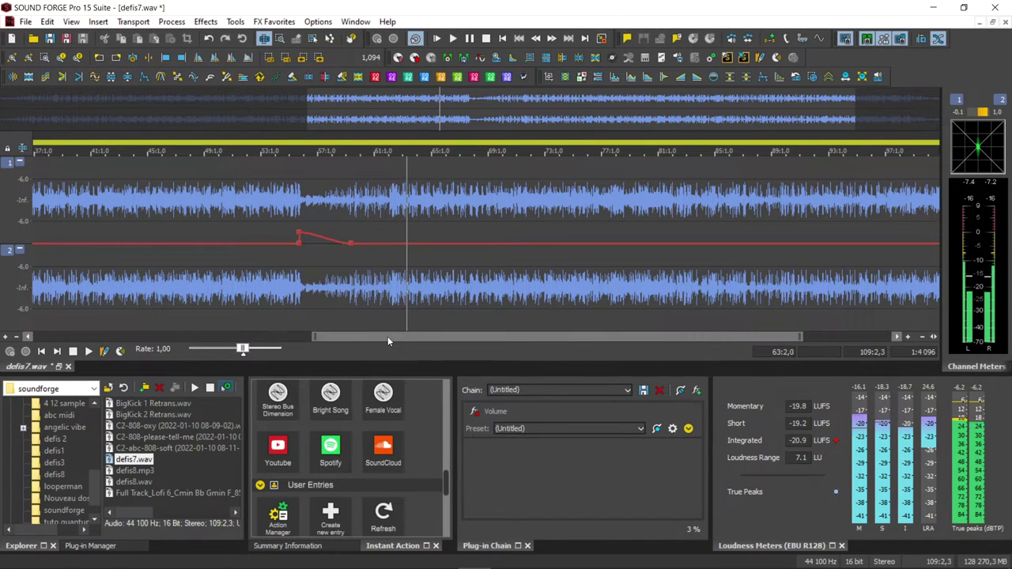
{"action": "key", "text": "space"}
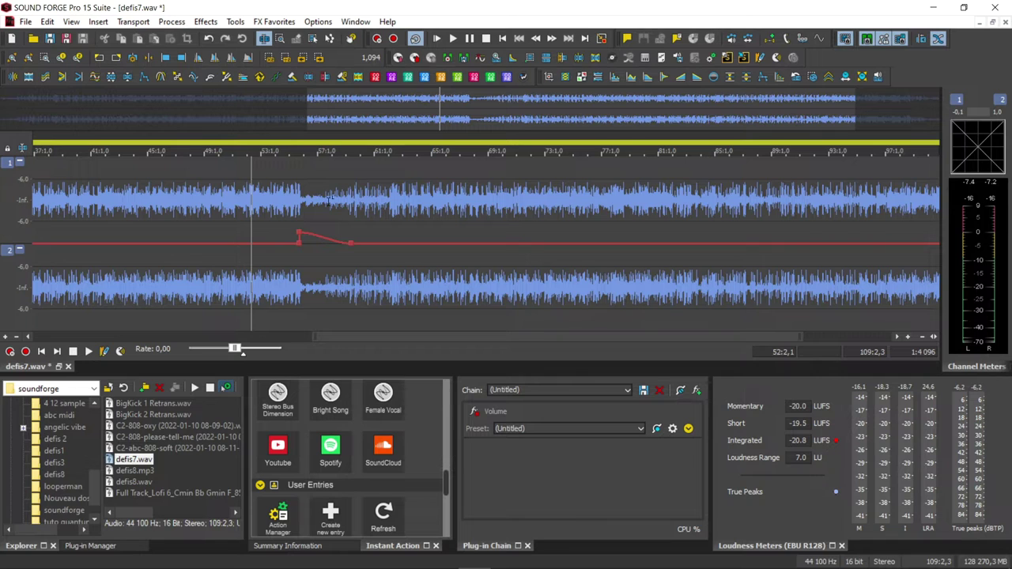
{"action": "left_click", "coordinate": [289, 169]}
{"action": "key", "text": "space"}
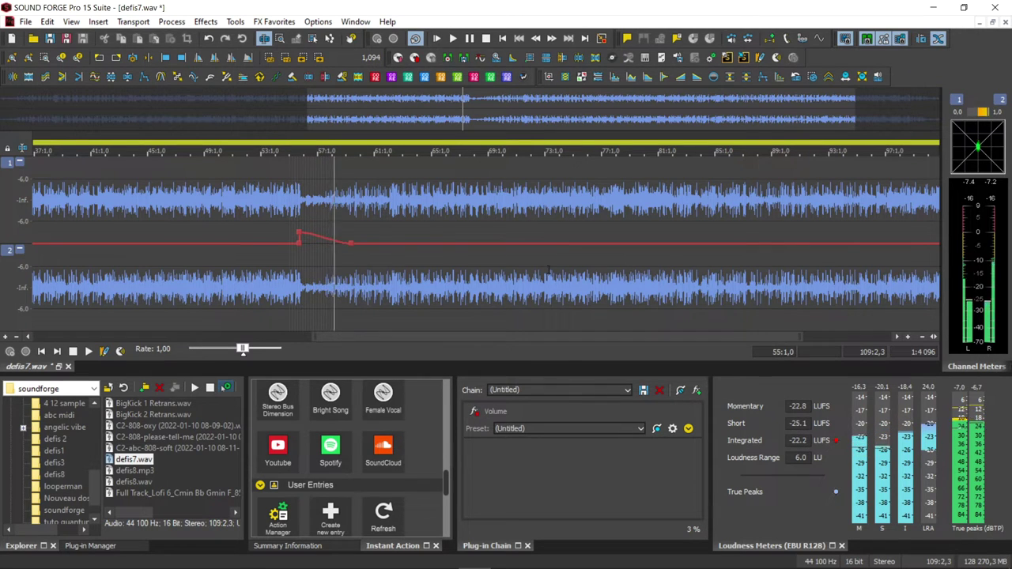
{"action": "key", "text": "space"}
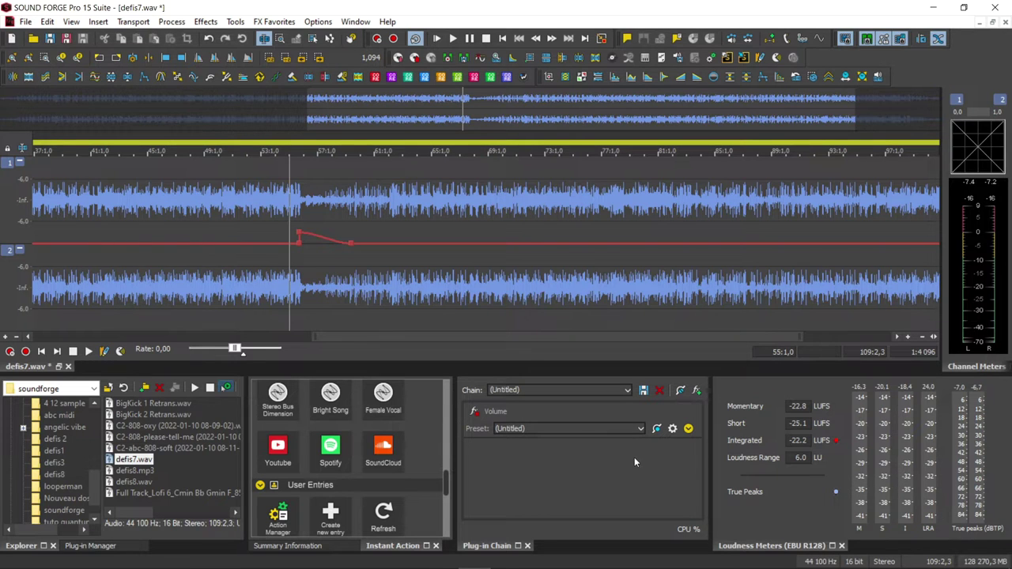
- Add the Ozone 9 Elements (VST2, 64 Bit) plug-in from FX Favorites after Volume in the plug-in chain
{"action": "left_click", "coordinate": [696, 389]}
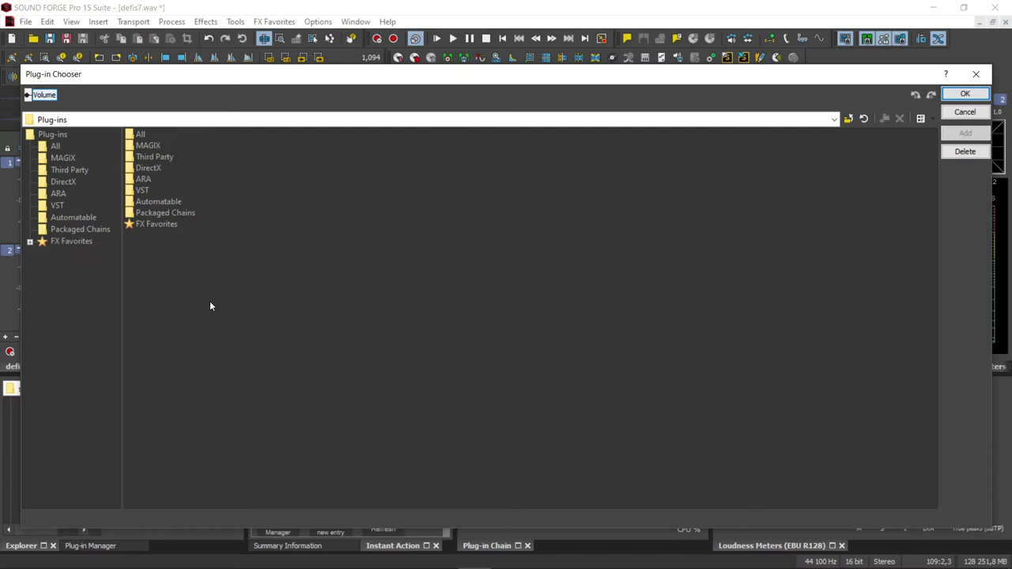
{"action": "left_click", "coordinate": [71, 241]}
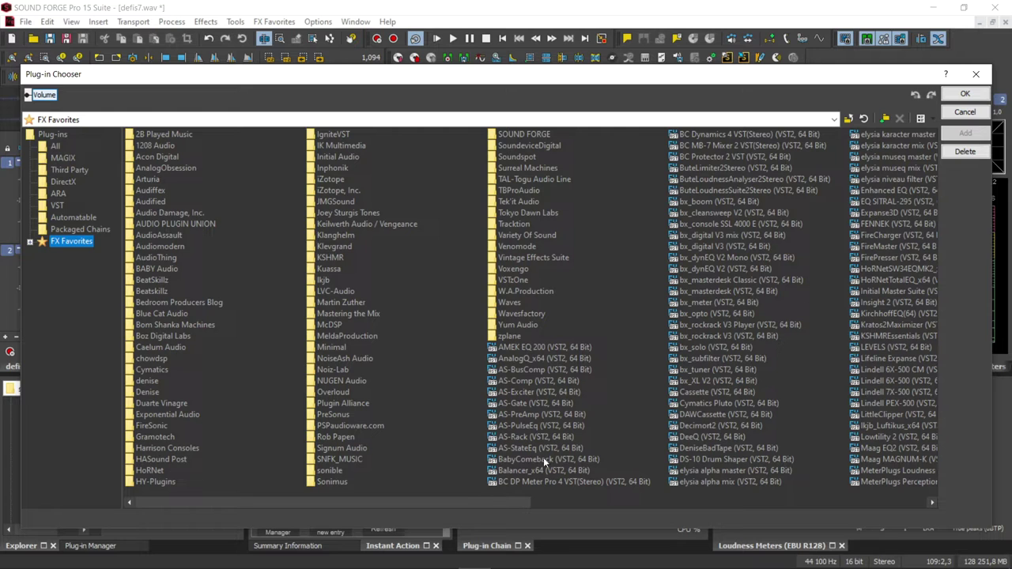
{"action": "left_click_drag", "start_coordinate": [465, 503], "coordinate": [689, 497]}
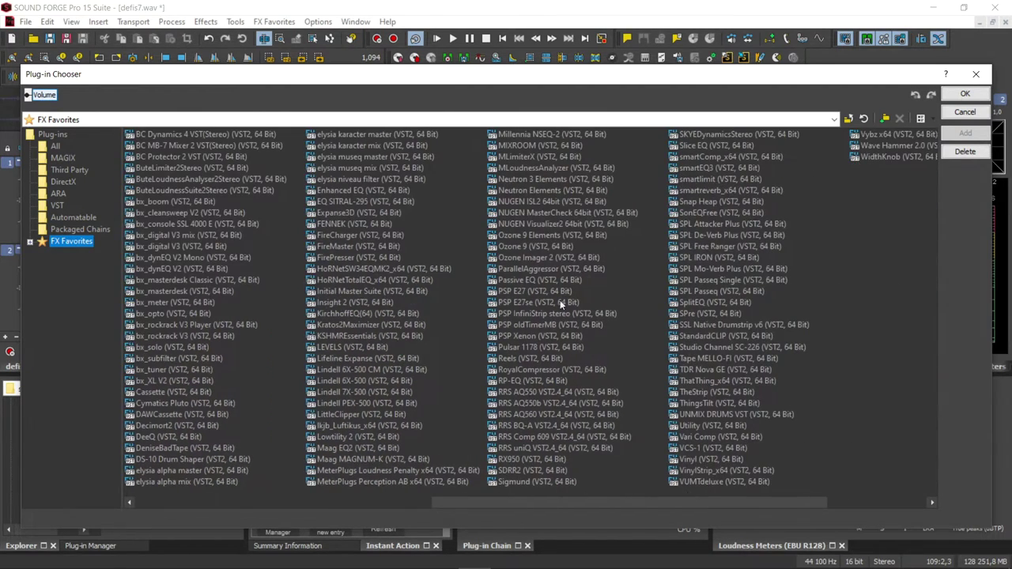
{"action": "left_click", "coordinate": [523, 236]}
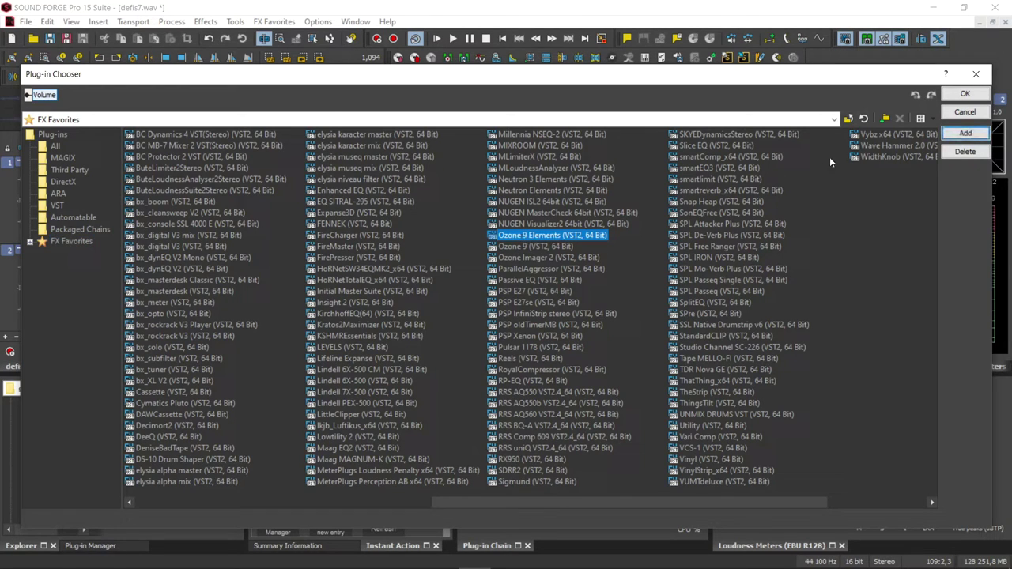
{"action": "left_click", "coordinate": [966, 134]}
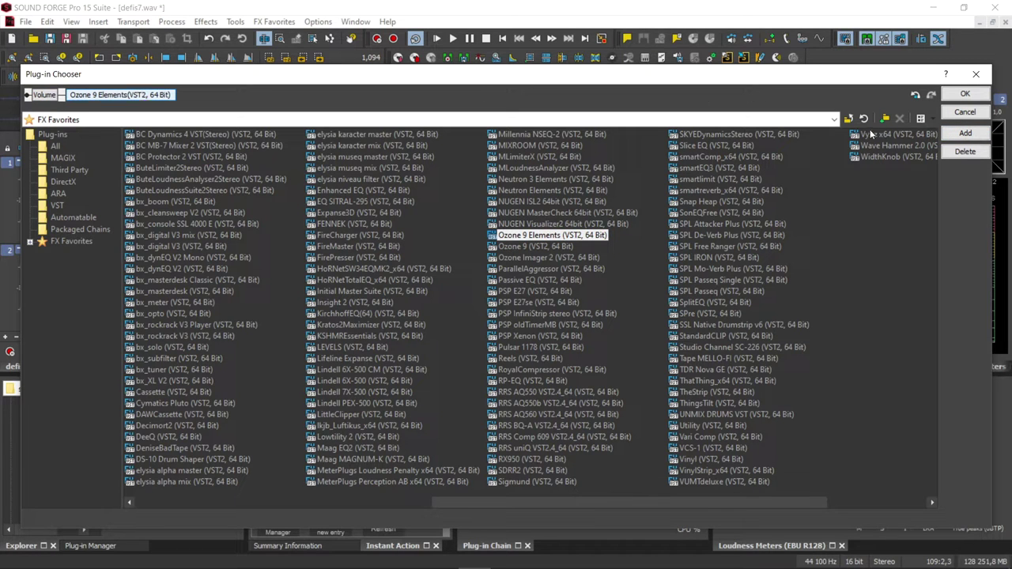
{"action": "left_click", "coordinate": [968, 95]}
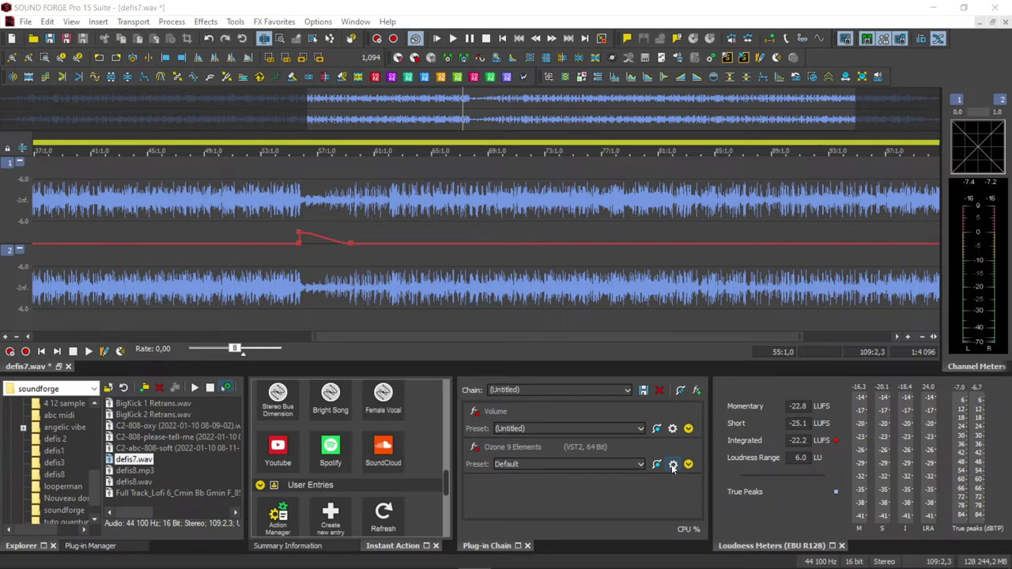
- Run Ozone's Master Assistant on the audio from about bar 7 with Medium intensity and Streaming destination, and accept its suggestion
{"action": "left_click", "coordinate": [673, 465]}
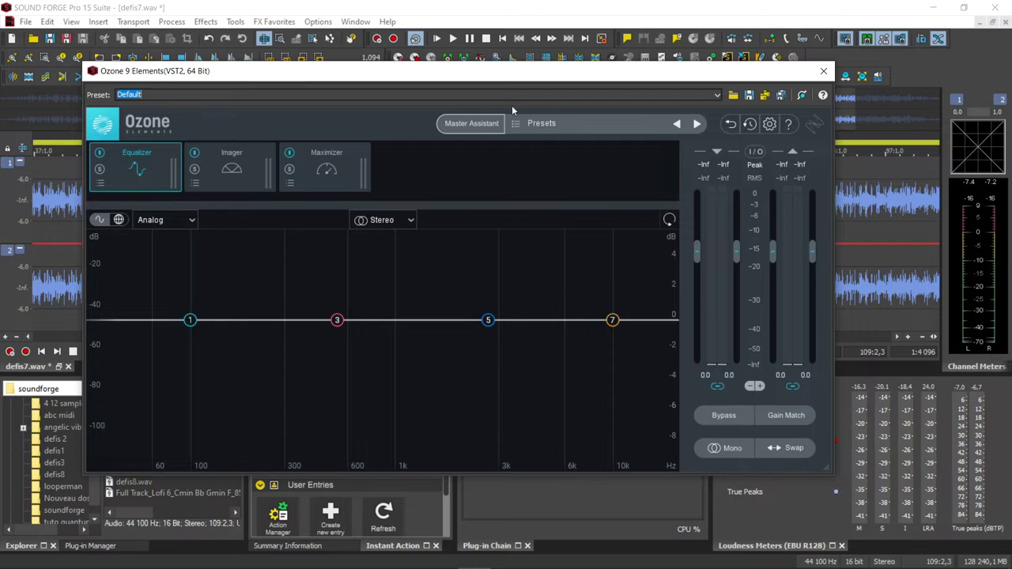
{"action": "left_click", "coordinate": [823, 73]}
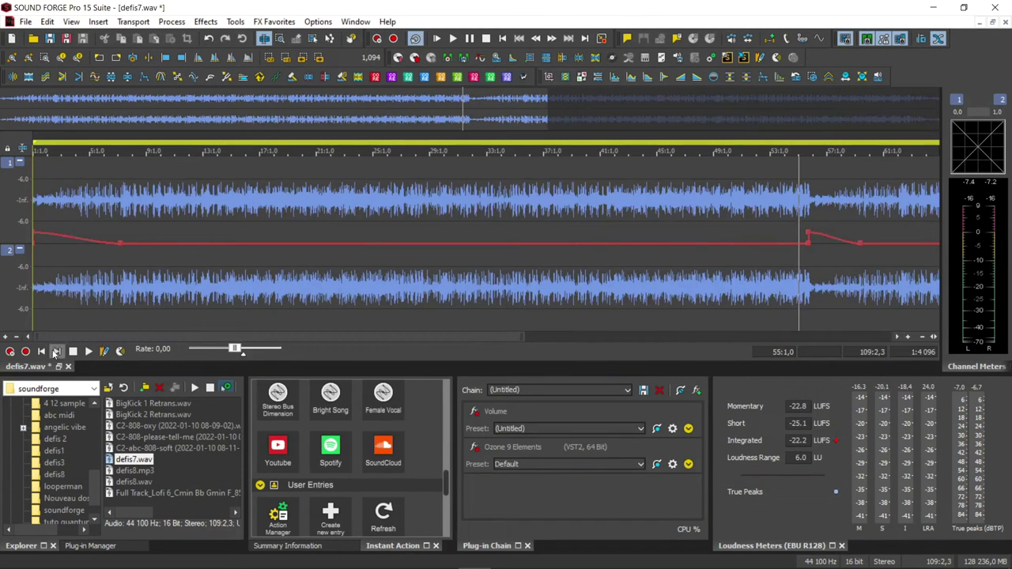
{"action": "left_click", "coordinate": [123, 172]}
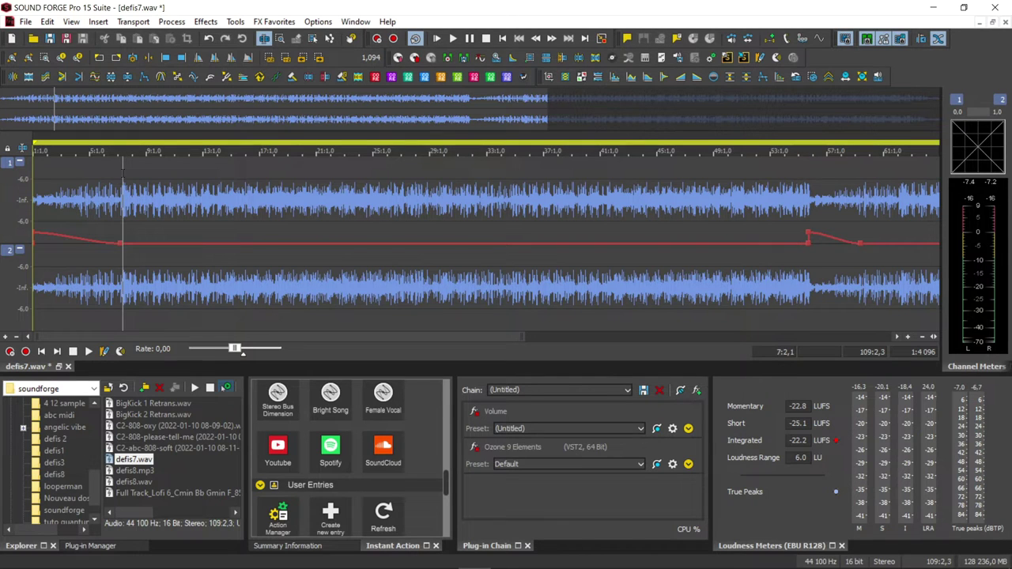
{"action": "left_click", "coordinate": [672, 465]}
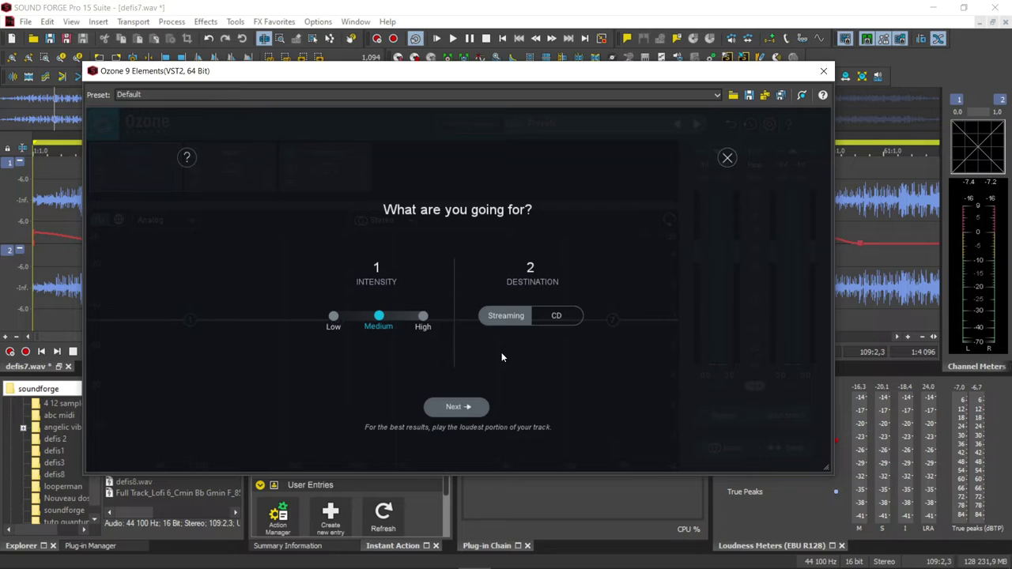
{"action": "left_click", "coordinate": [457, 407]}
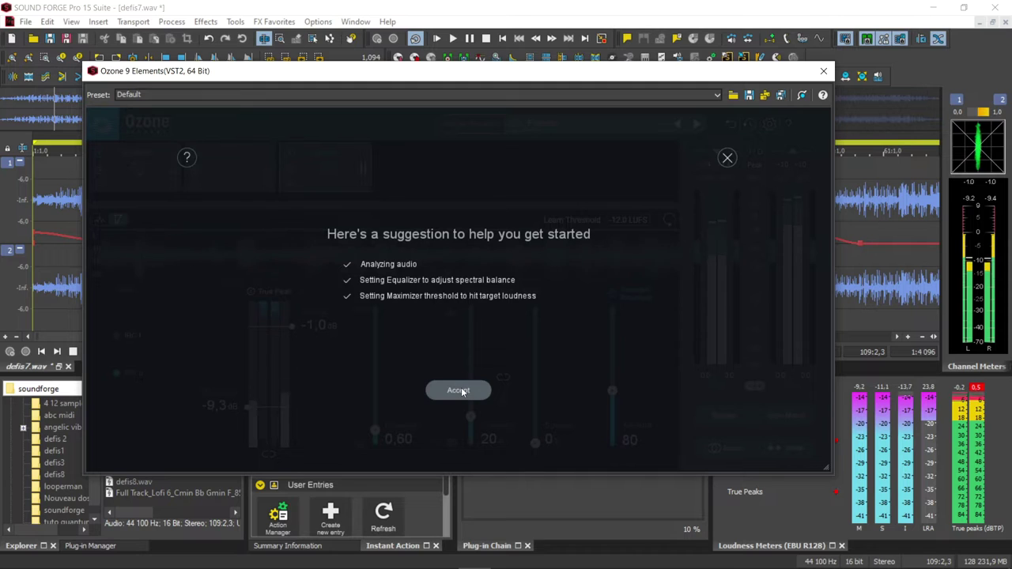
{"action": "left_click", "coordinate": [459, 389]}
- Stop playback, reset the true-peak clip indicator, and set the Maximizer threshold to -8.5 dB
{"action": "left_click", "coordinate": [993, 400]}
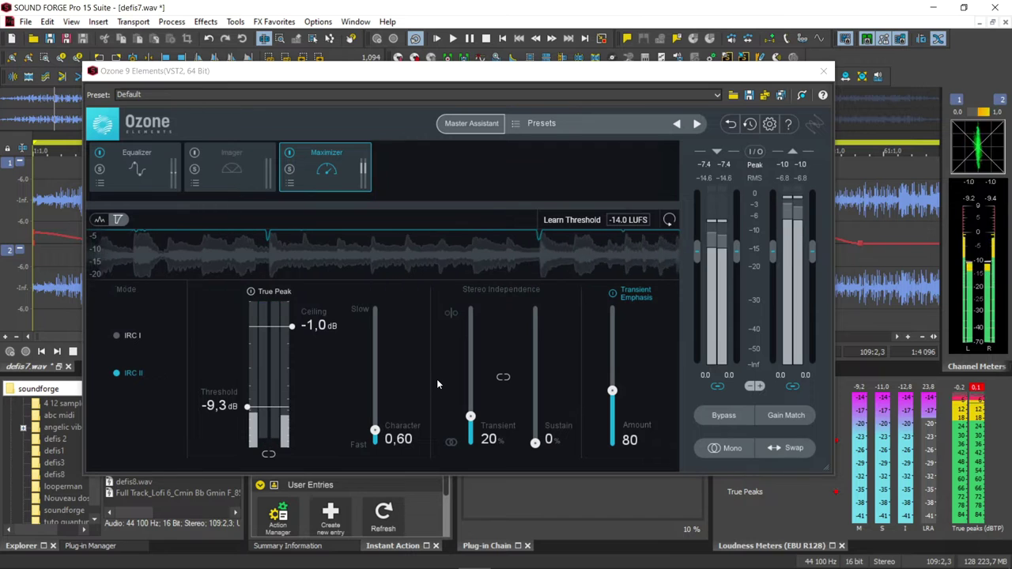
{"action": "key", "text": "space"}
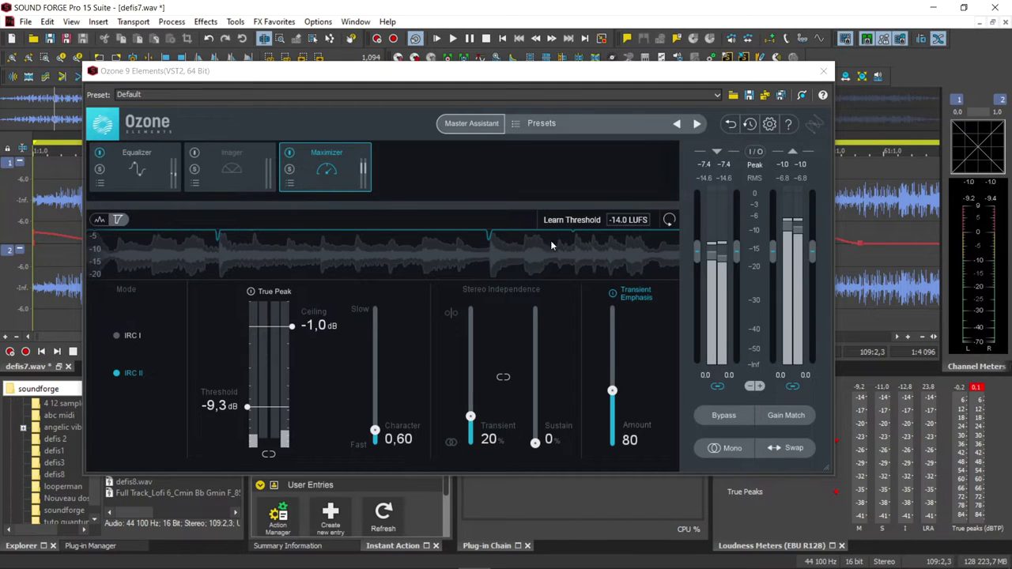
{"action": "left_click", "coordinate": [979, 389]}
{"action": "left_click_drag", "start_coordinate": [247, 409], "coordinate": [247, 405]}
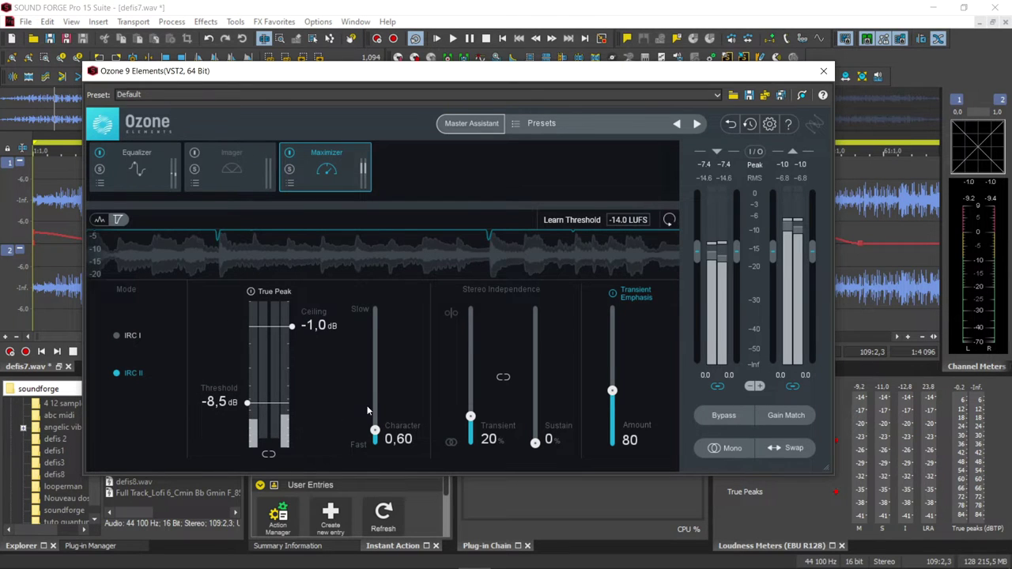
- Reposition the Ozone window to check the loudness readings and waveform, and show its Equalizer module
{"action": "left_click_drag", "start_coordinate": [475, 70], "coordinate": [397, 30]}
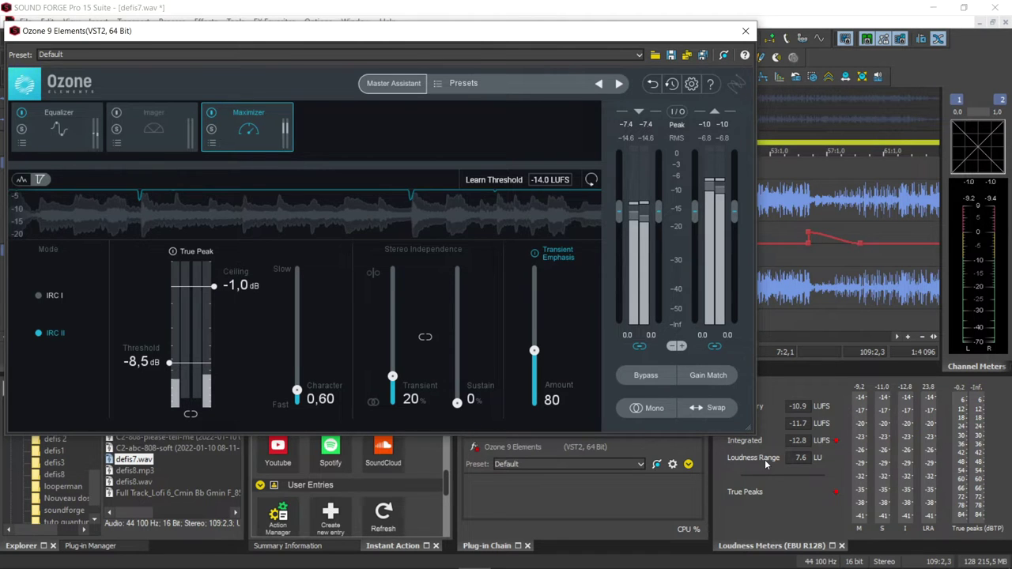
{"action": "left_click_drag", "start_coordinate": [316, 30], "coordinate": [388, 131]}
{"action": "left_click", "coordinate": [130, 229]}
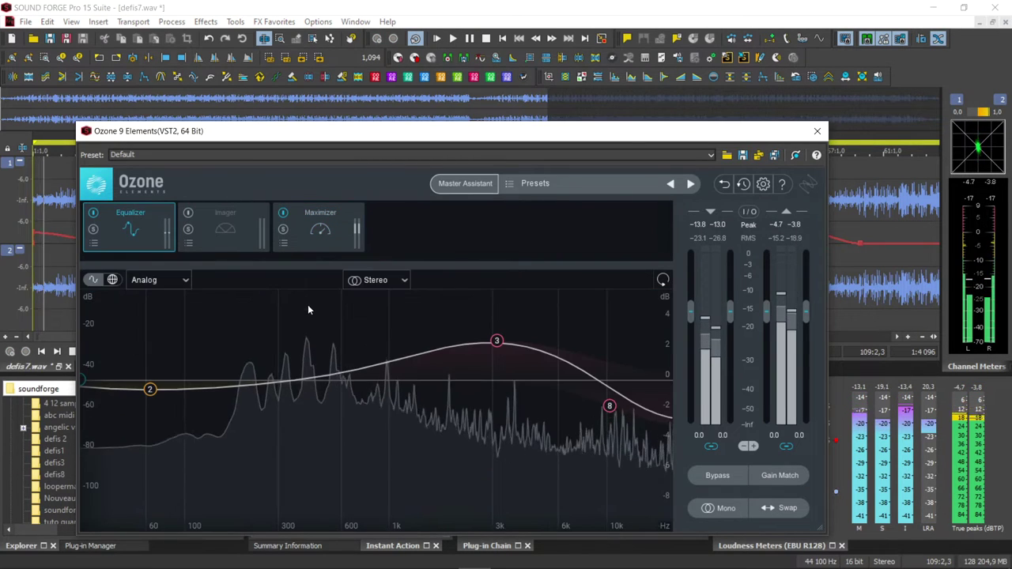
- Set EQ band 3 to 0.8 dB at about 3143 Hz and make band 1 a Flat High-Pass at 31 Hz with a 12 dB/oct slope
{"action": "mouse_move", "coordinate": [497, 342]}
{"action": "left_click_drag", "start_coordinate": [497, 342], "coordinate": [515, 371]}
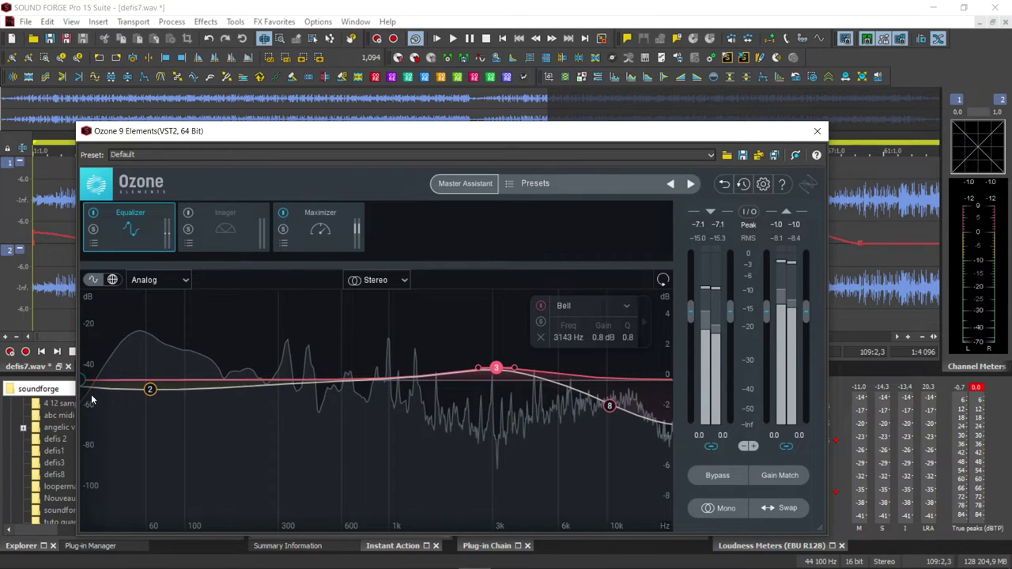
{"action": "left_click_drag", "start_coordinate": [80, 378], "coordinate": [112, 380]}
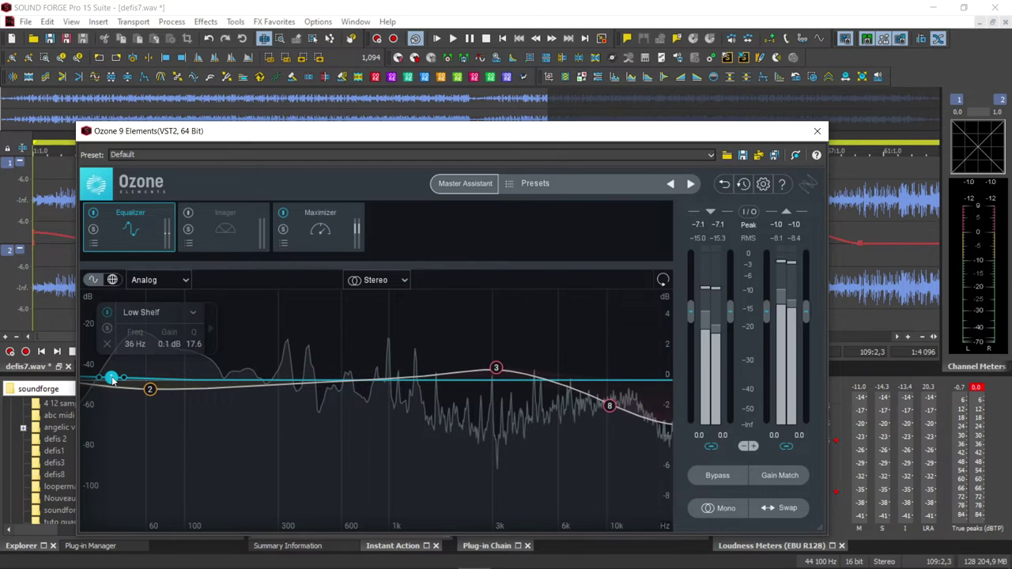
{"action": "left_click", "coordinate": [194, 314]}
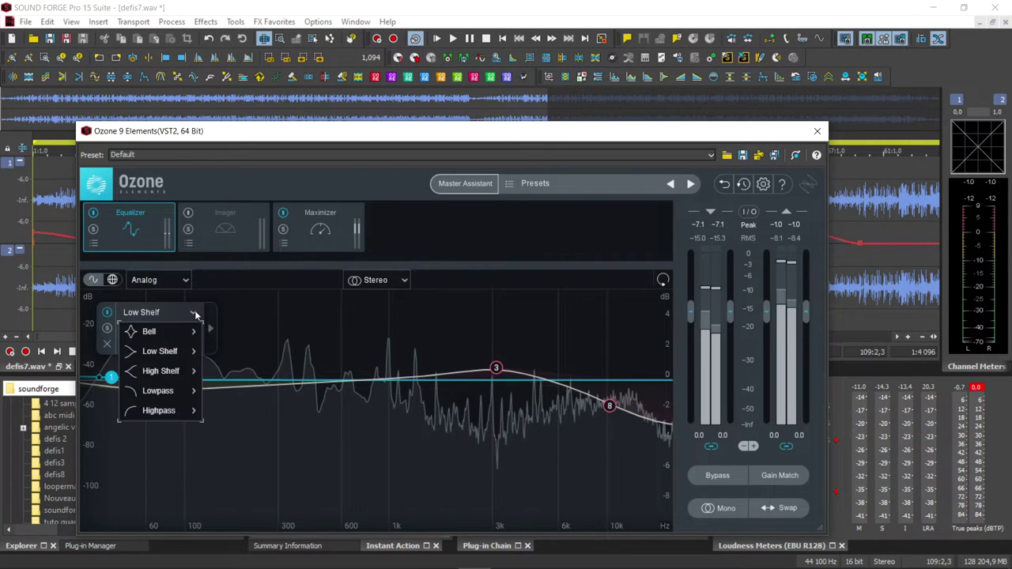
{"action": "mouse_move", "coordinate": [143, 418]}
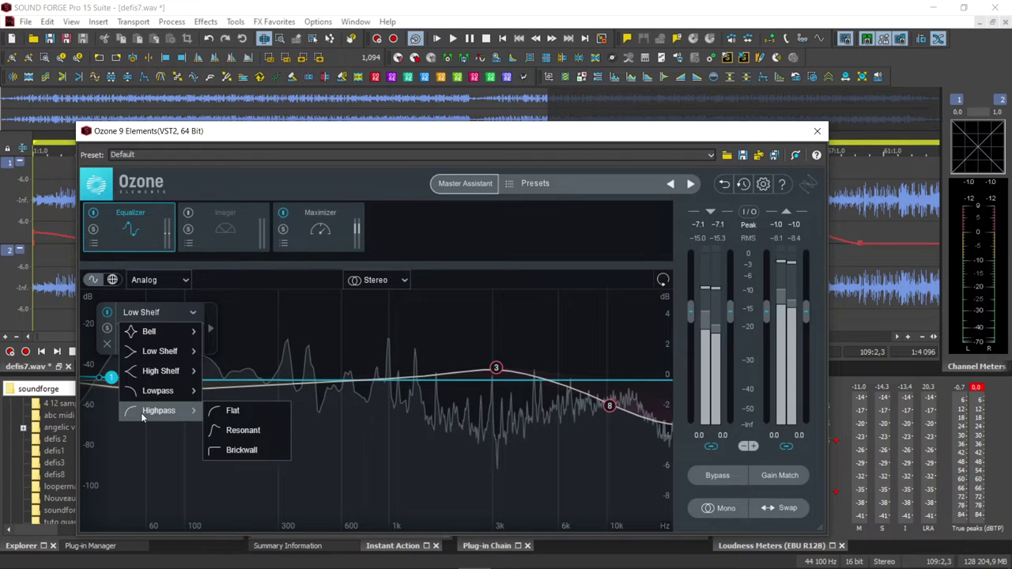
{"action": "left_click", "coordinate": [227, 409]}
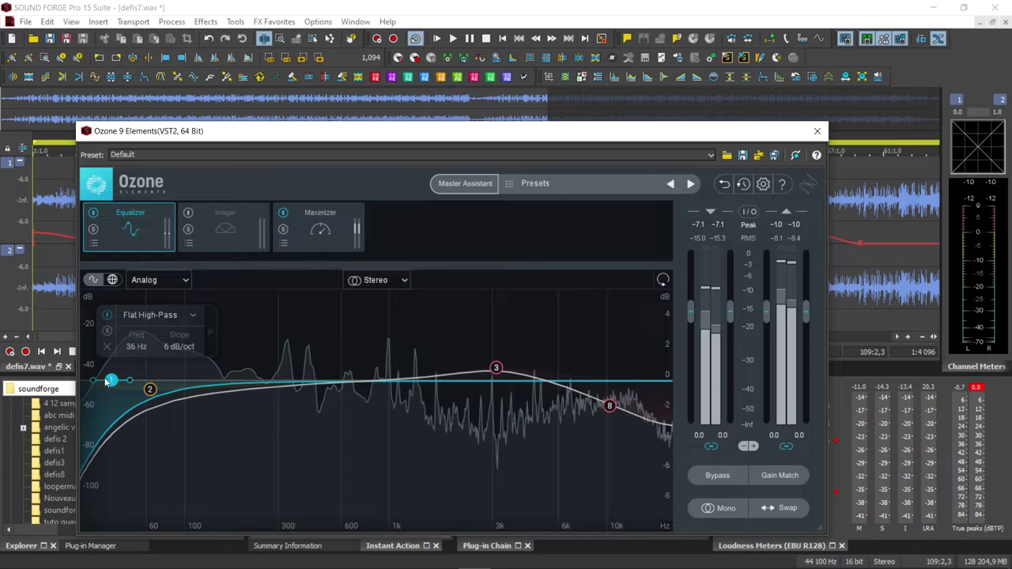
{"action": "left_click_drag", "start_coordinate": [111, 382], "coordinate": [103, 382]}
{"action": "scroll", "coordinate": [120, 382], "scroll_direction": "up", "scroll_amount": 1}
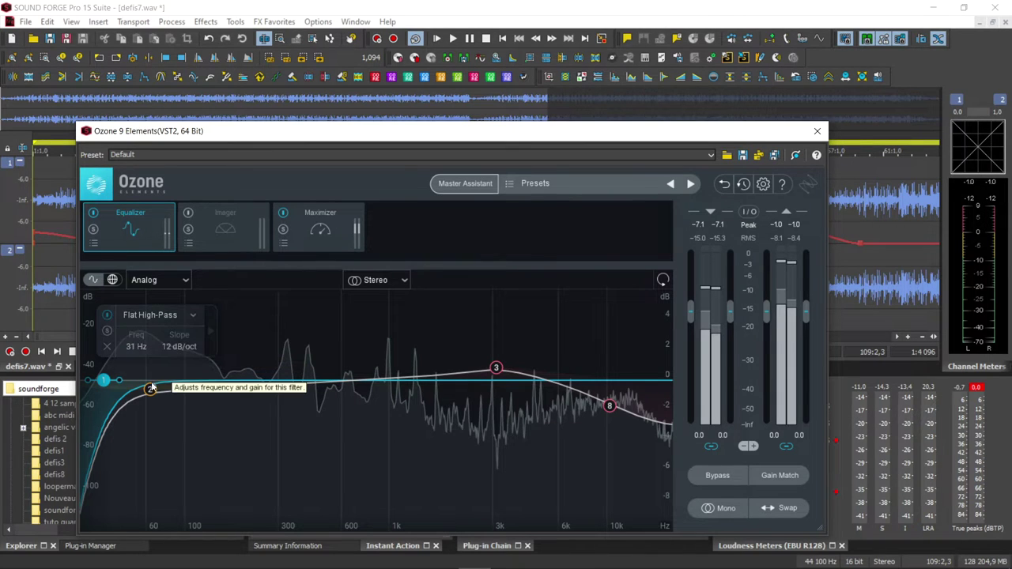
- Set EQ band 2 to about 81 Hz, -0.7 dB and Q 0.7, and bypass the Maximizer module
{"action": "left_click_drag", "start_coordinate": [152, 394], "coordinate": [169, 396]}
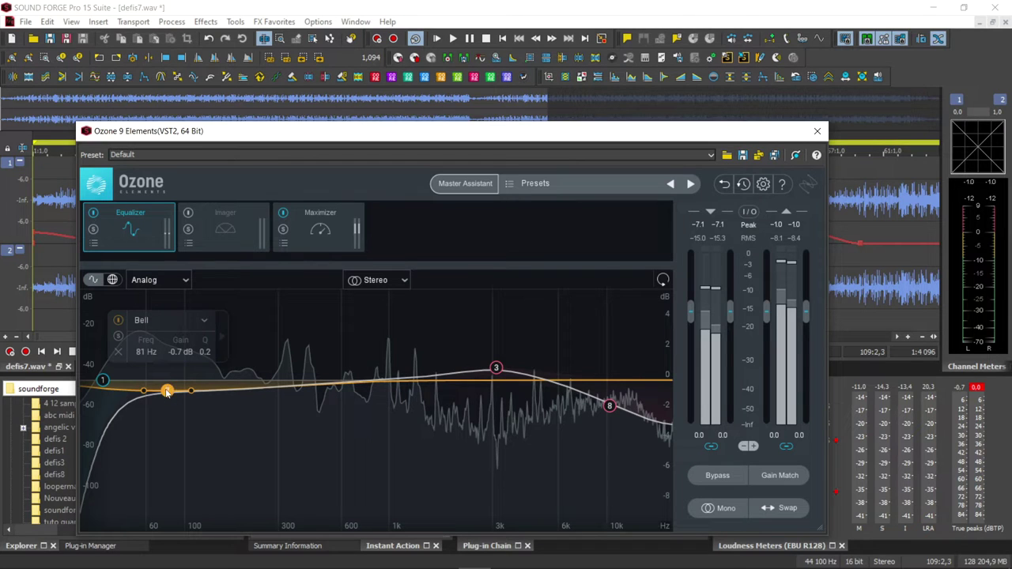
{"action": "left_click_drag", "start_coordinate": [194, 394], "coordinate": [187, 392]}
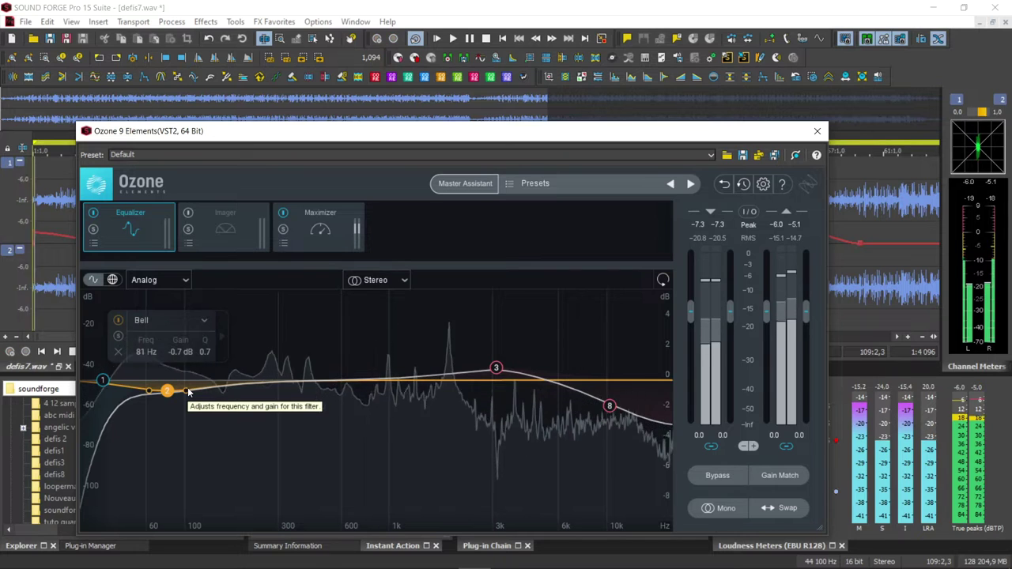
{"action": "left_click", "coordinate": [283, 212]}
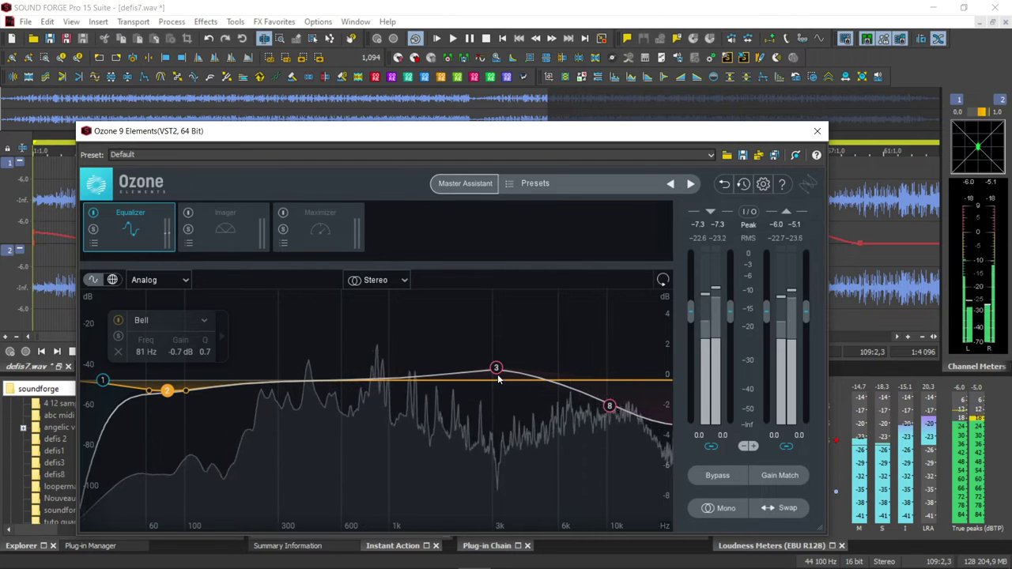
- Set EQ high shelf band 8 to about 10134 Hz and -0.7 dB, and bell band 3 to about 3079 Hz and 0.5 dB
{"action": "left_click_drag", "start_coordinate": [610, 408], "coordinate": [610, 394]}
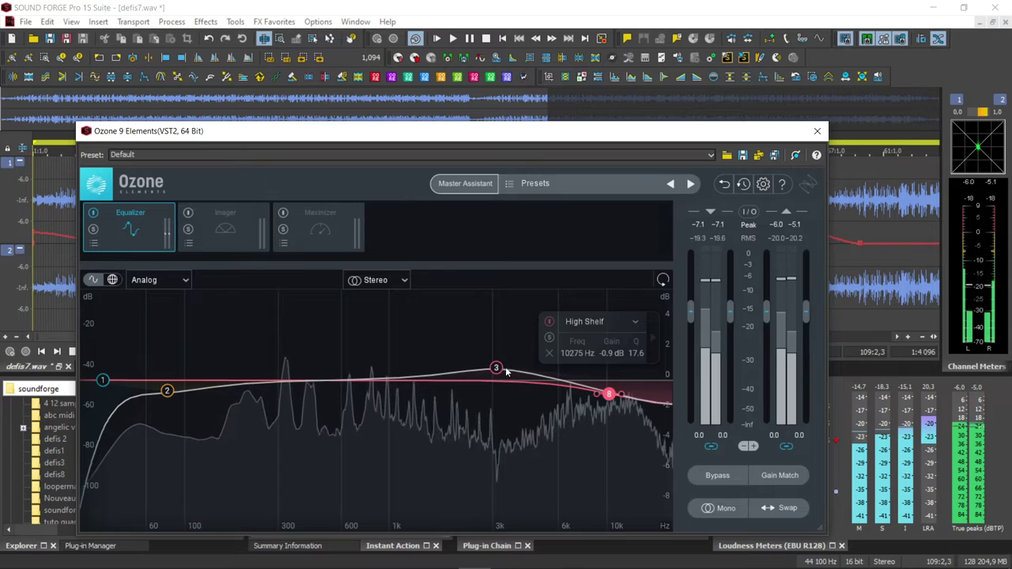
{"action": "left_click_drag", "start_coordinate": [496, 369], "coordinate": [498, 375]}
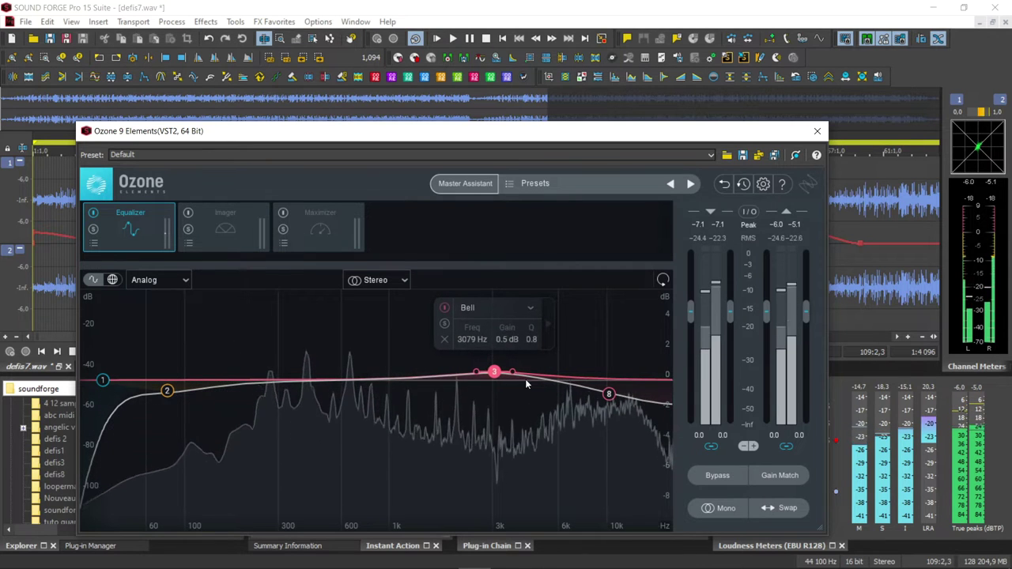
{"action": "left_click_drag", "start_coordinate": [612, 398], "coordinate": [611, 395]}
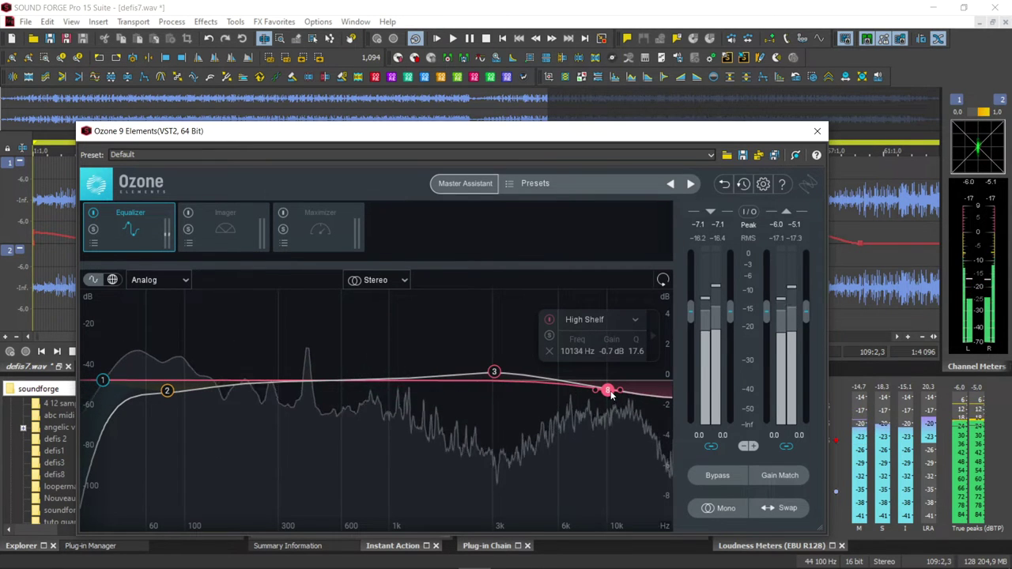
- Add a Proportional Q band 4 at about 526 Hz with 0.7 dB gain, and view the equalizer's channel processing modes while keeping Stereo
{"action": "left_click", "coordinate": [324, 380]}
{"action": "left_click_drag", "start_coordinate": [326, 383], "coordinate": [329, 372]}
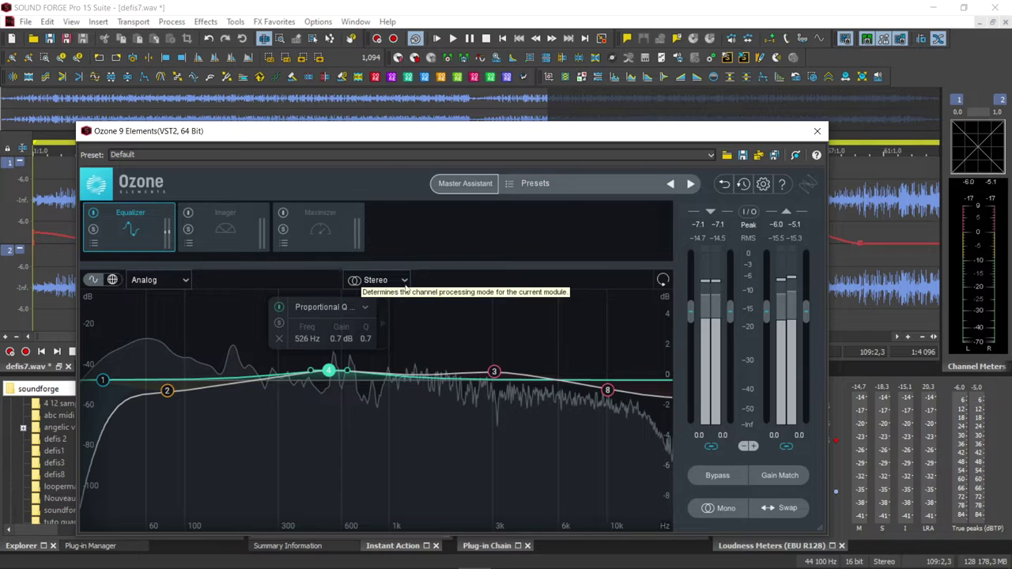
{"action": "left_click", "coordinate": [404, 283]}
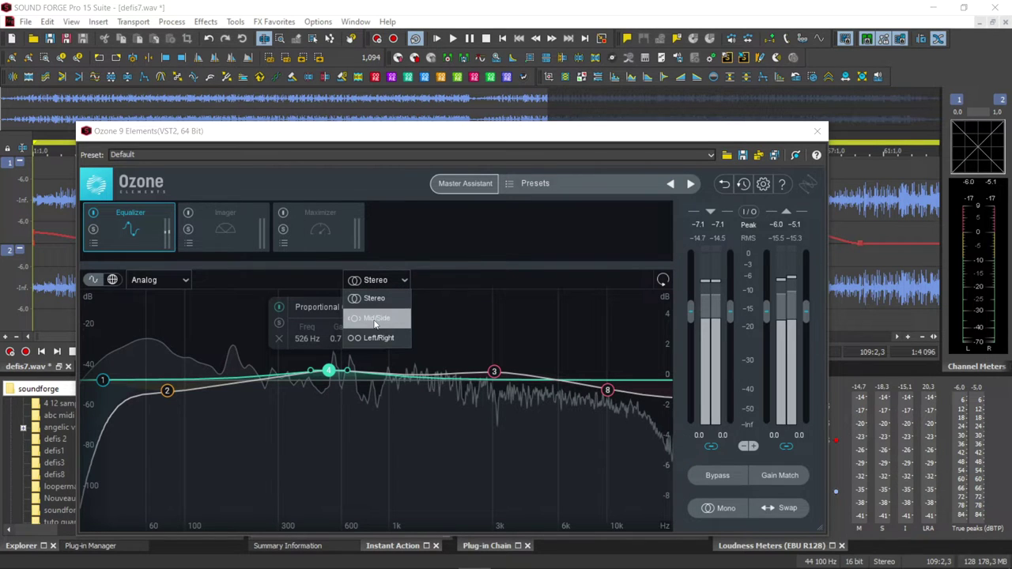
{"action": "left_click", "coordinate": [432, 272]}
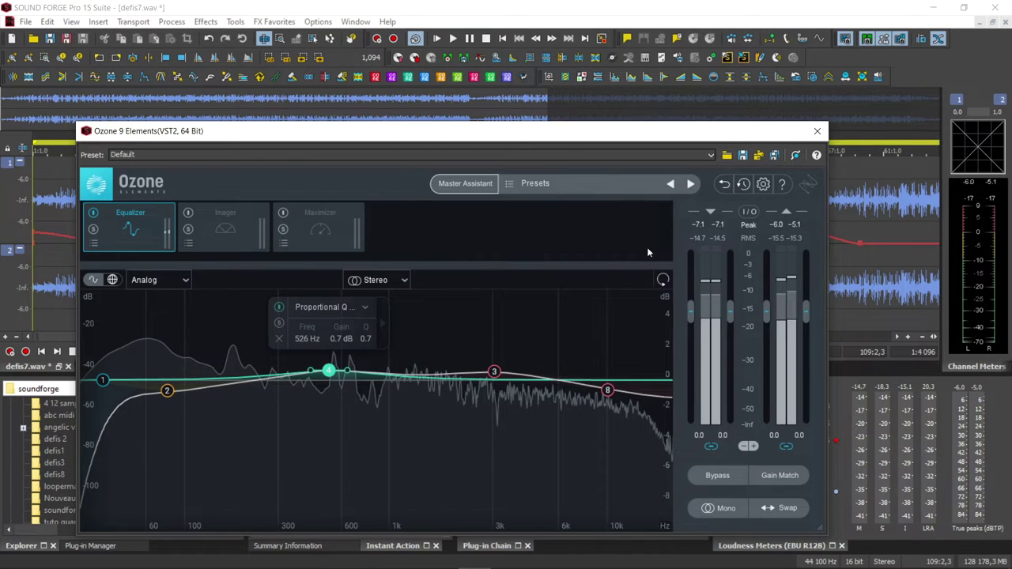
- Enable the Imager module and turn on Stereoize at 6.0 ms in mode II during playback
{"action": "left_click", "coordinate": [189, 213]}
{"action": "left_click", "coordinate": [225, 230]}
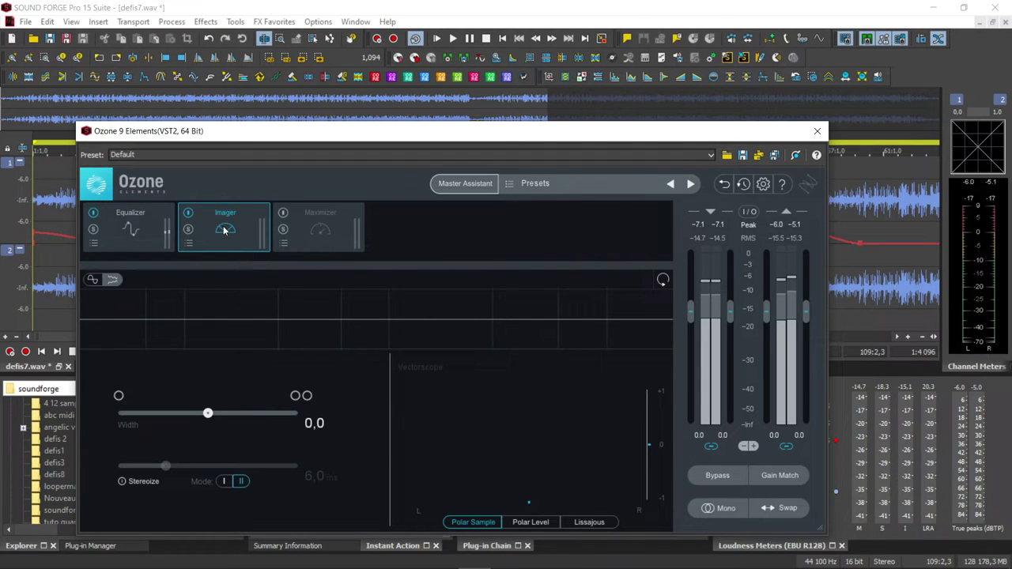
{"action": "key", "text": "space"}
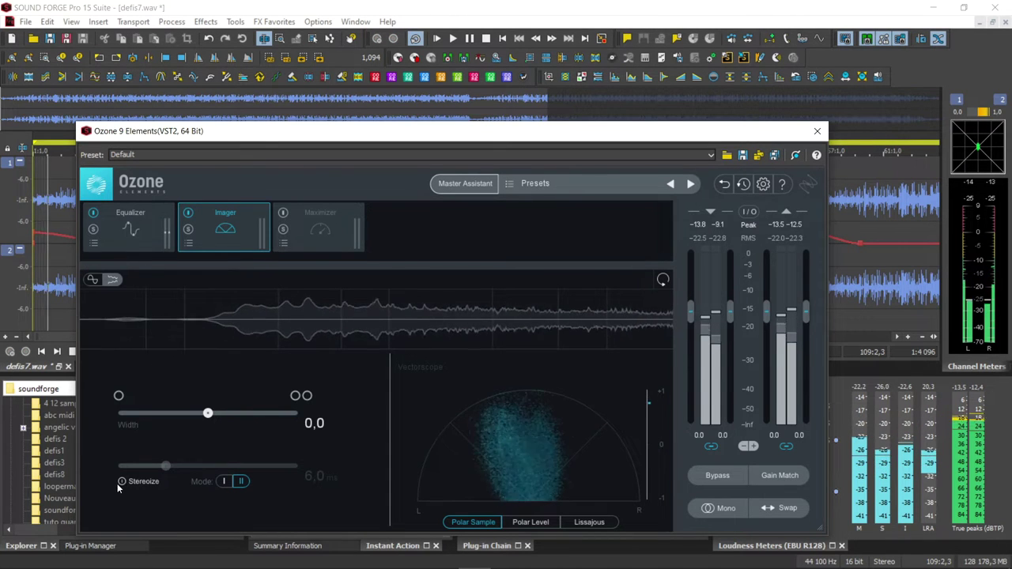
{"action": "left_click", "coordinate": [122, 481]}
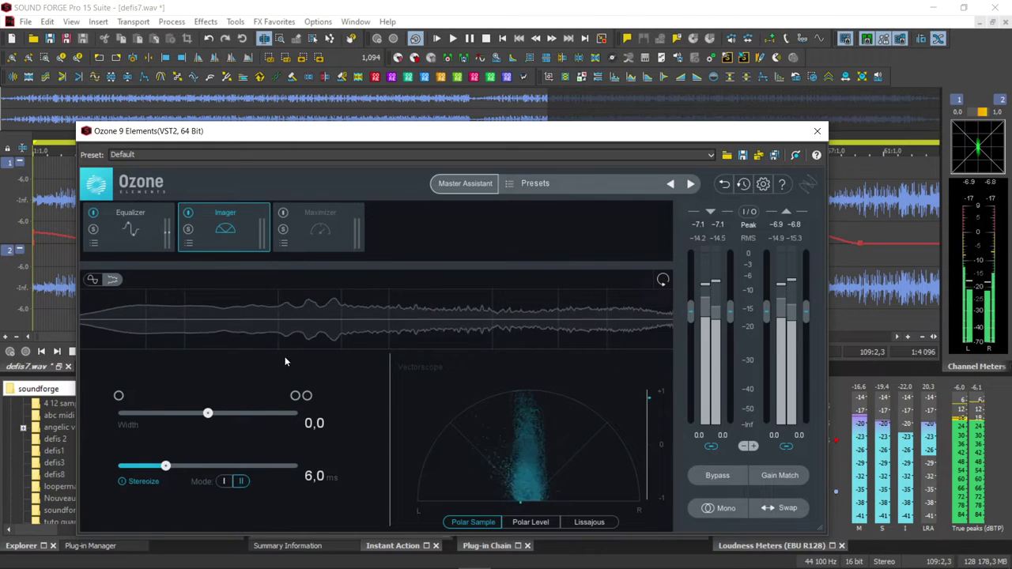
- Re-enable the Maximizer, reposition the Ozone window to expose the loudness meters, and reset their metering engine
{"action": "left_click", "coordinate": [295, 231]}
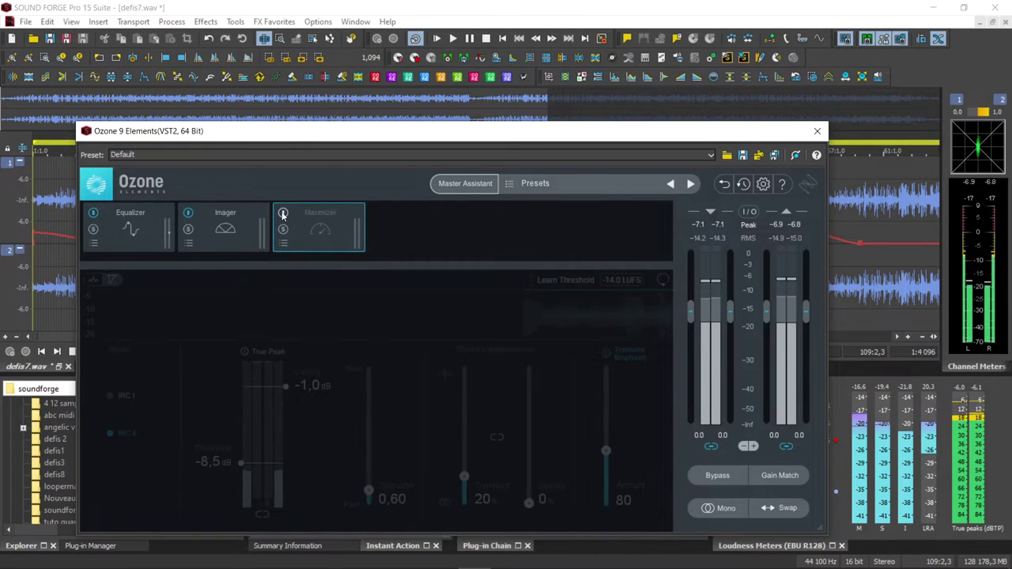
{"action": "left_click_drag", "start_coordinate": [617, 134], "coordinate": [550, 122]}
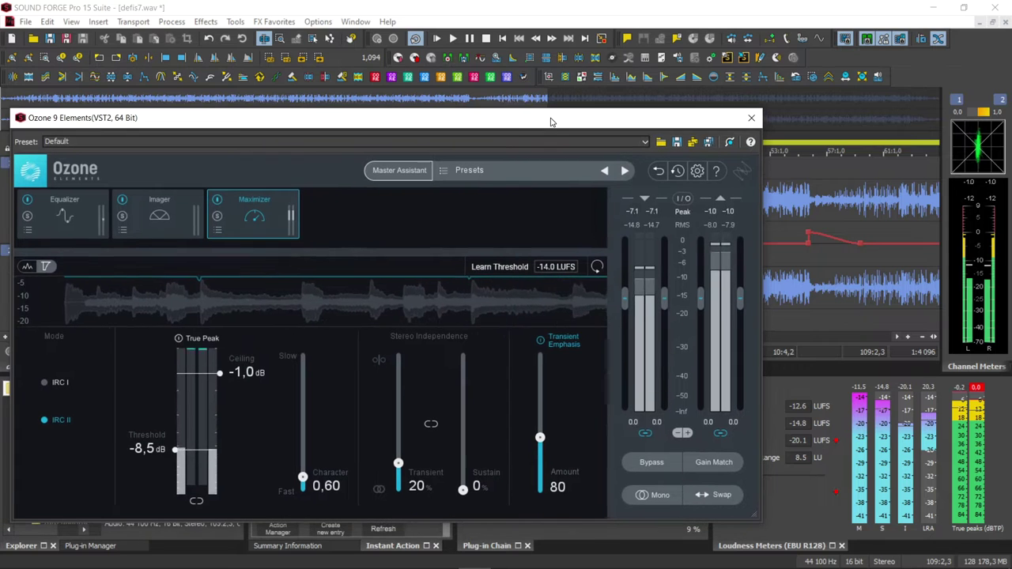
{"action": "right_click", "coordinate": [861, 438]}
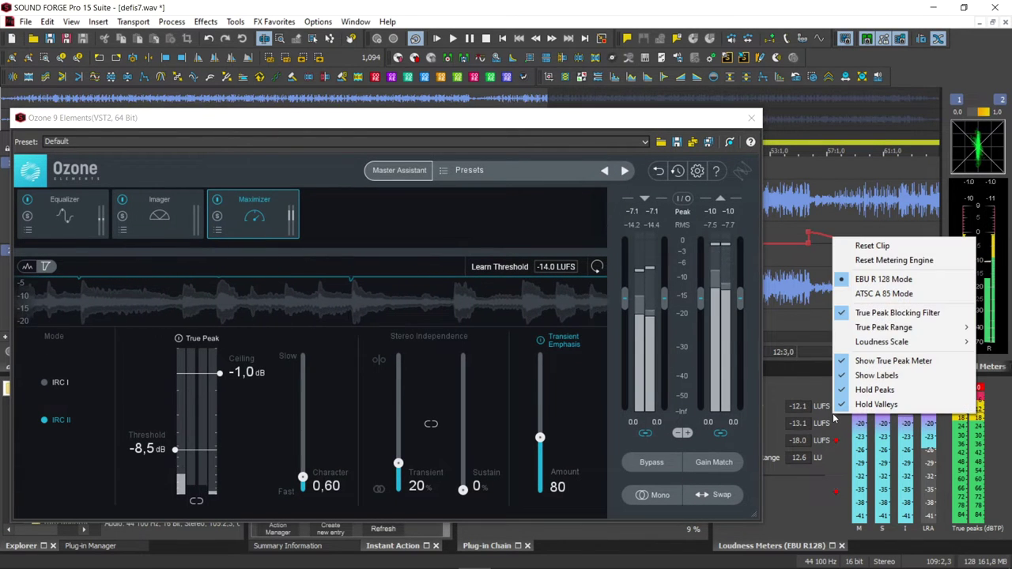
{"action": "left_click", "coordinate": [862, 261]}
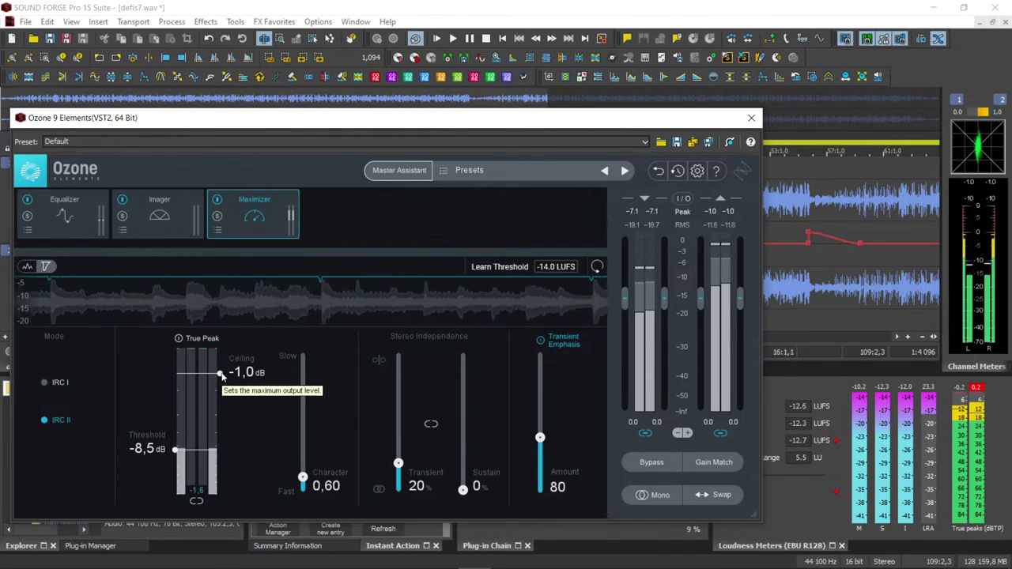
- Set the Maximizer ceiling to -1.1 dB and threshold to -5.7 dB, with True Peak limiting enabled
{"action": "left_click_drag", "start_coordinate": [221, 376], "coordinate": [222, 379]}
{"action": "left_click_drag", "start_coordinate": [175, 449], "coordinate": [175, 448]}
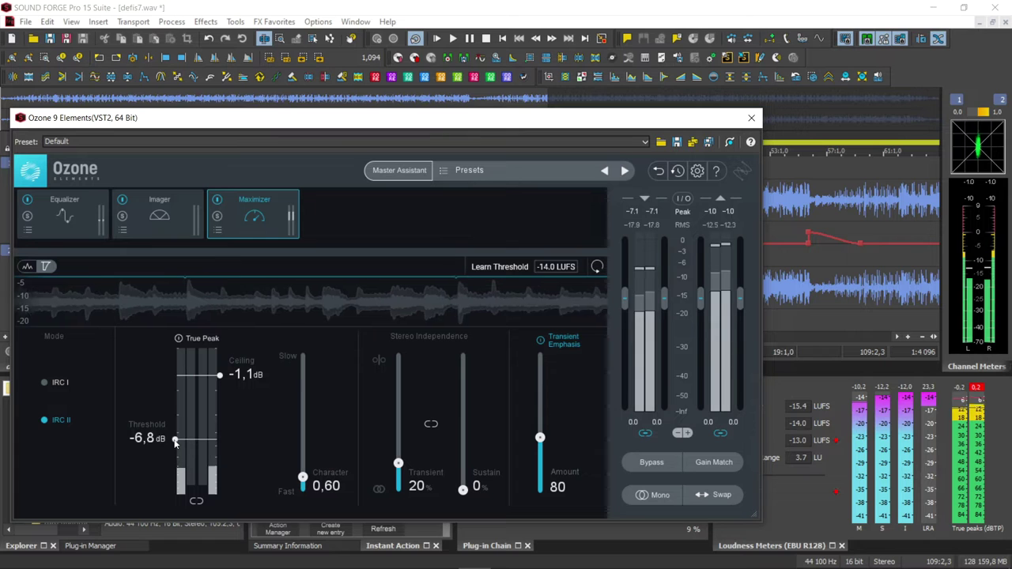
{"action": "left_click_drag", "start_coordinate": [175, 442], "coordinate": [175, 440]}
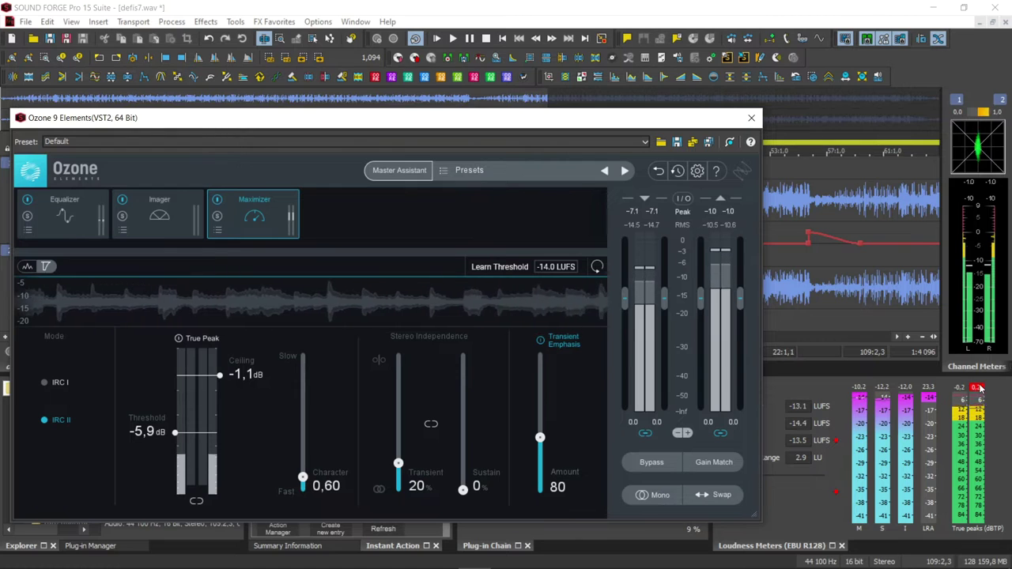
{"action": "left_click", "coordinate": [178, 339]}
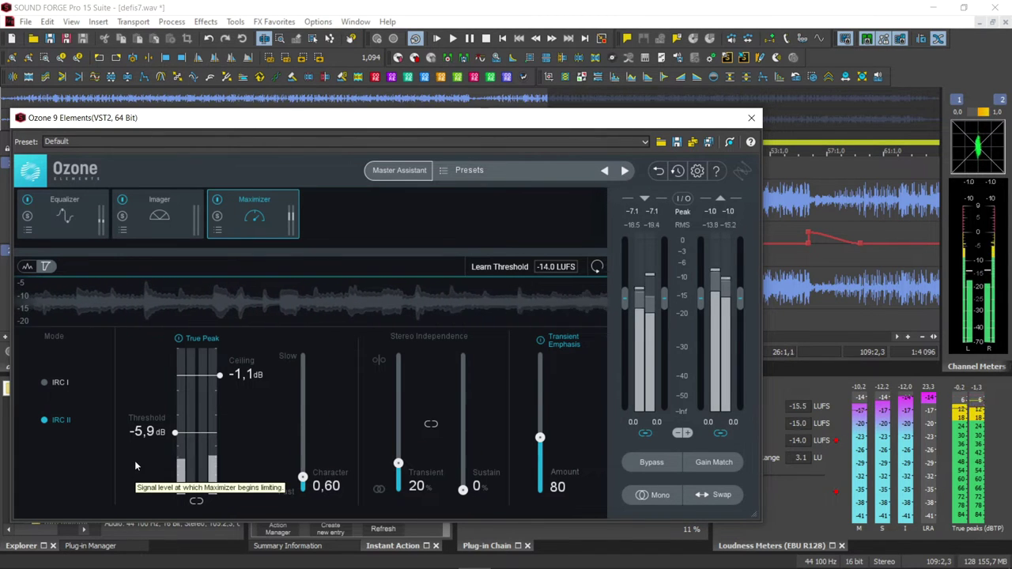
{"action": "scroll", "coordinate": [175, 435], "scroll_direction": "up", "scroll_amount": 1}
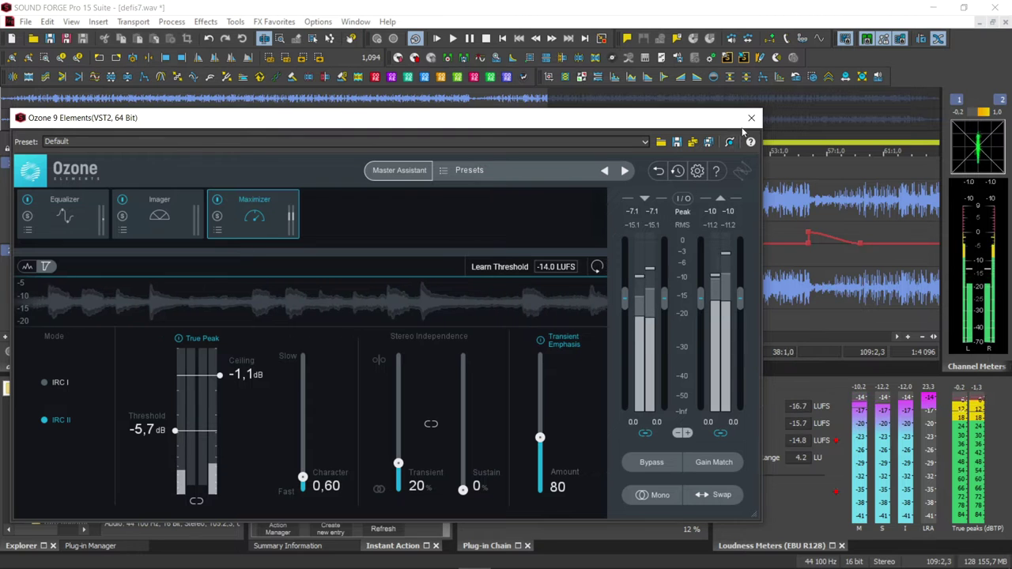
- Narrow the Imager's stereo width to about -9.6 and return to the Maximizer module
{"action": "left_click", "coordinate": [162, 222]}
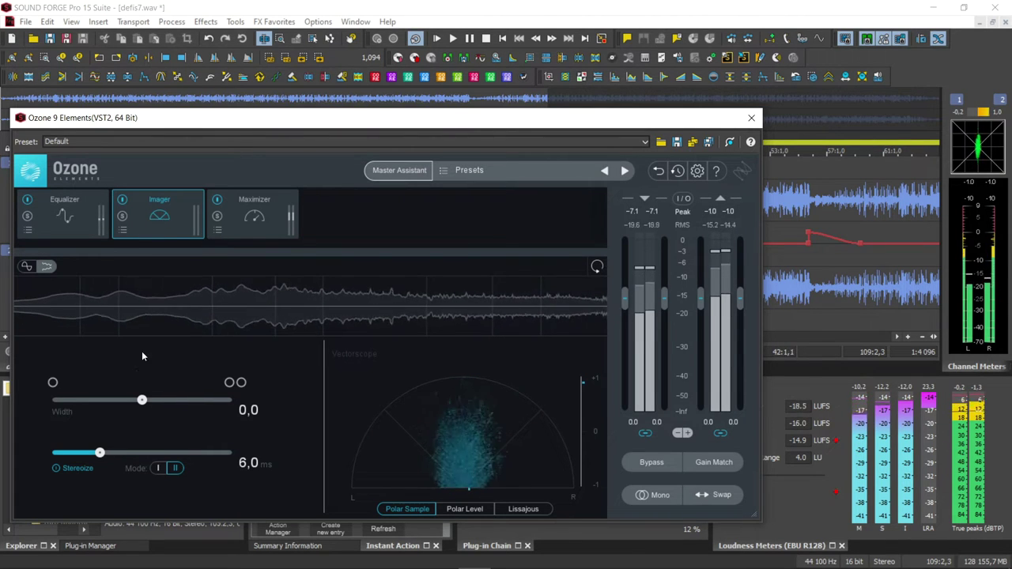
{"action": "left_click_drag", "start_coordinate": [142, 401], "coordinate": [133, 401]}
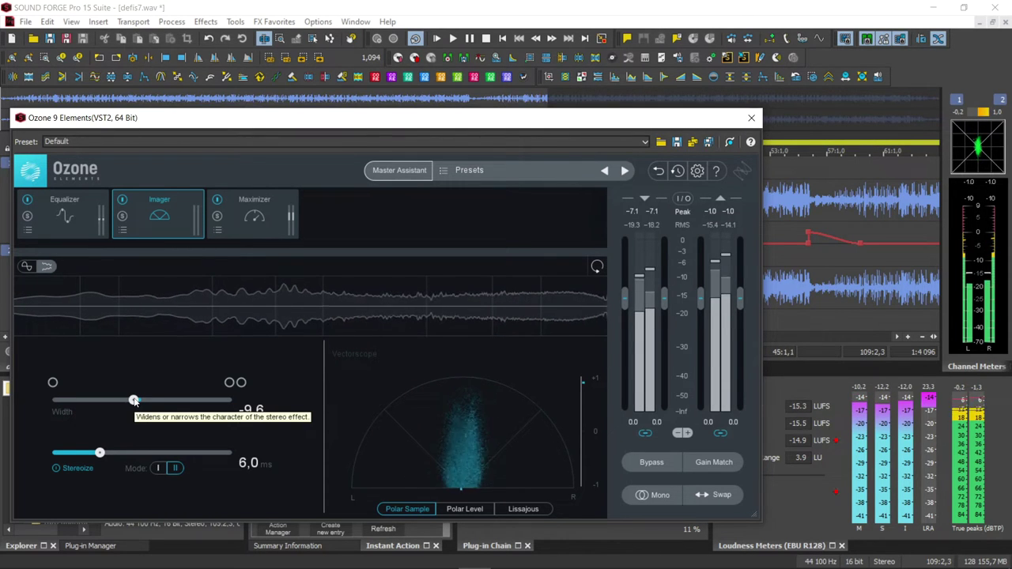
{"action": "left_click", "coordinate": [234, 225]}
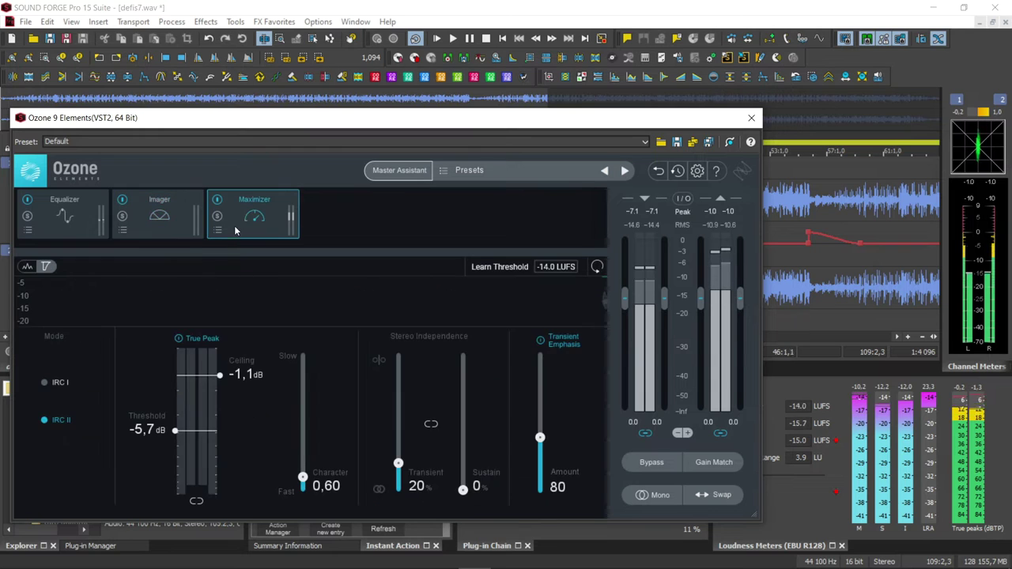
- Slightly lower the gain of EQ band 4 and set band 3 to about 3122 Hz and 0.4 dB
{"action": "left_click", "coordinate": [62, 225]}
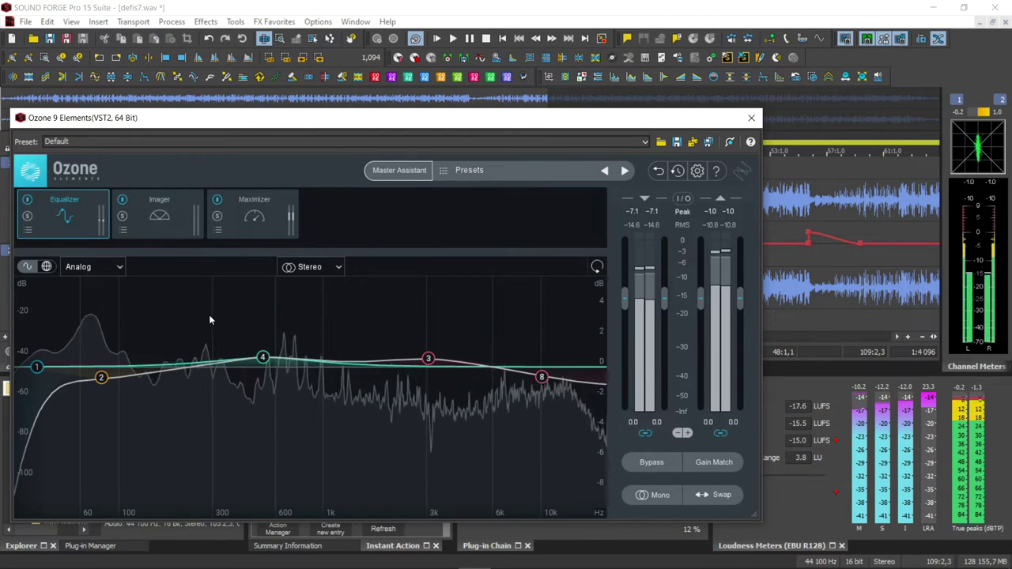
{"action": "left_click", "coordinate": [264, 359]}
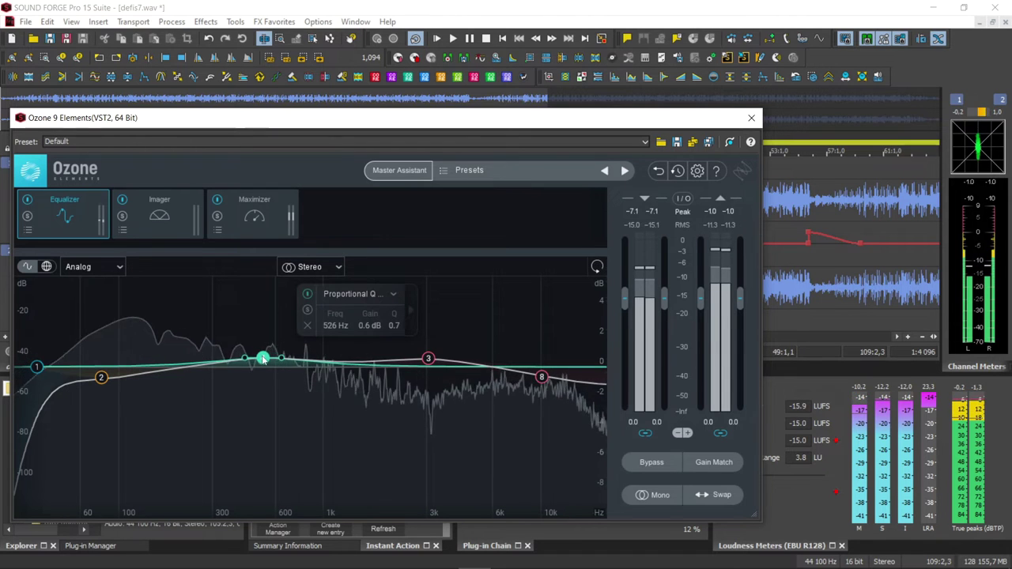
{"action": "left_click_drag", "start_coordinate": [264, 359], "coordinate": [262, 361]}
{"action": "left_click", "coordinate": [428, 361]}
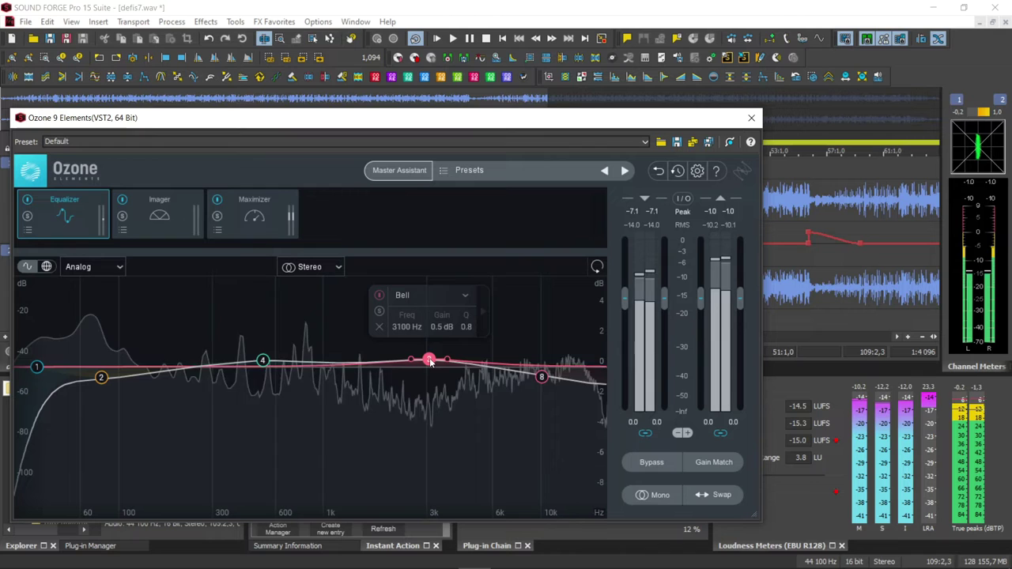
{"action": "left_click_drag", "start_coordinate": [431, 364], "coordinate": [430, 361]}
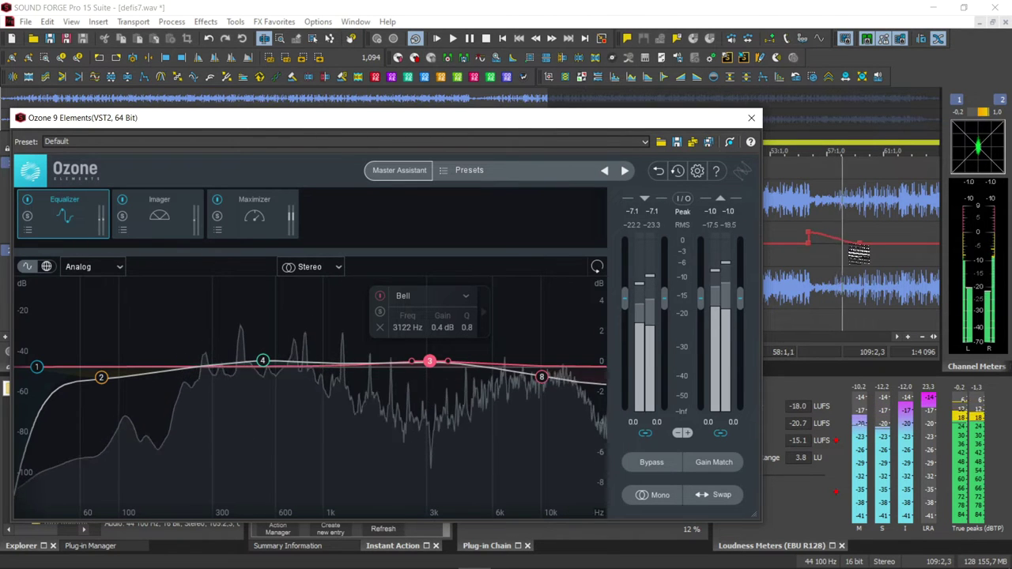
- Close the Ozone 9 Elements window and stop playback of defis7.wav
{"action": "left_click", "coordinate": [751, 118]}
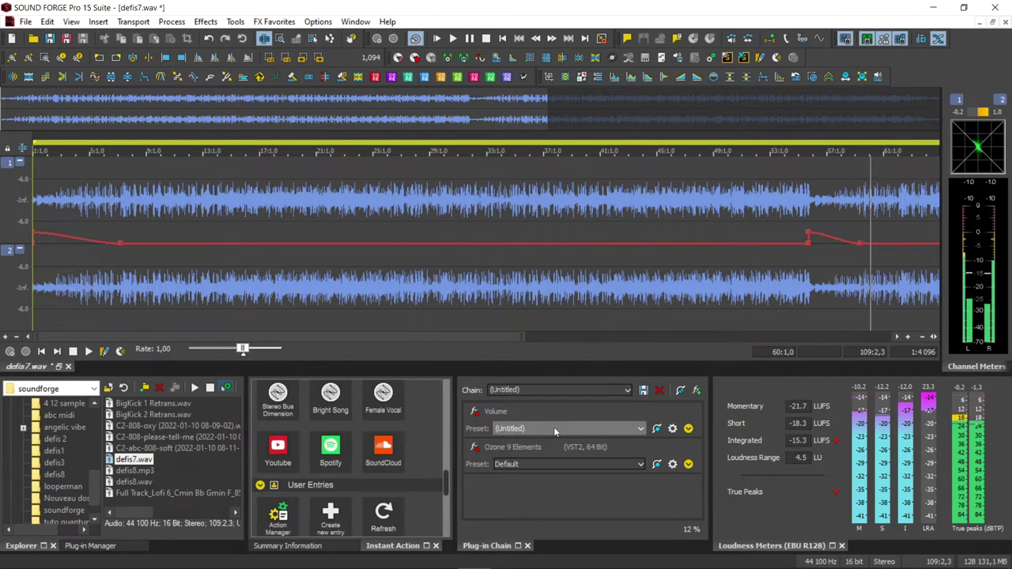
{"action": "key", "text": "space"}
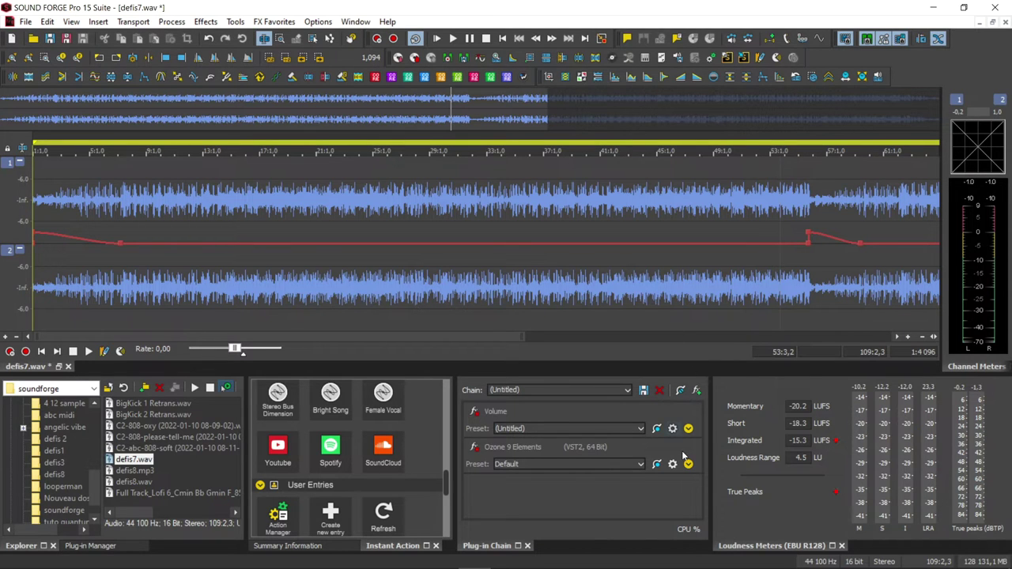
- Open the Volume effect's settings, play the track through the current chain, and close the settings after stopping playback
{"action": "left_click", "coordinate": [672, 429]}
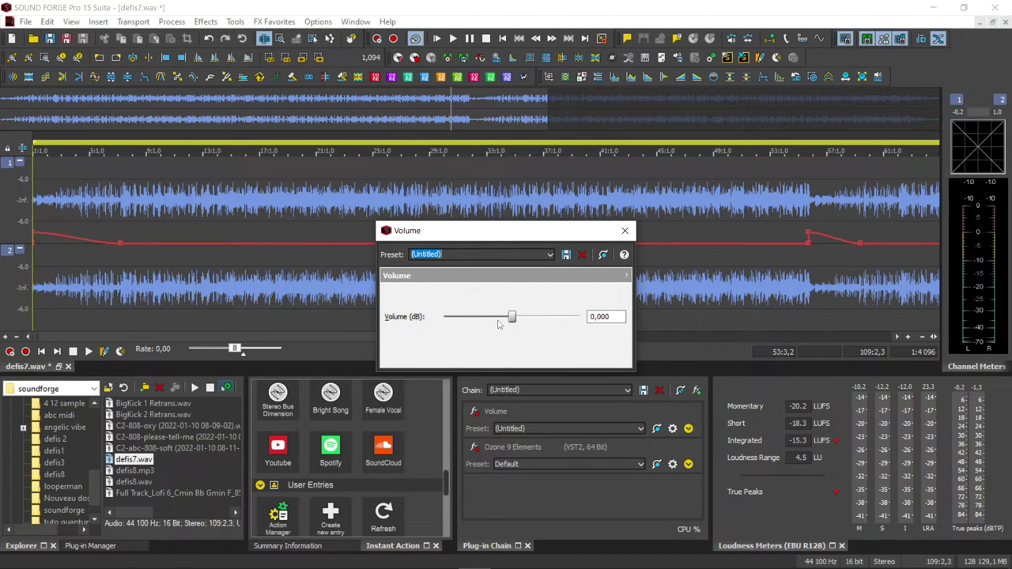
{"action": "key", "text": "space"}
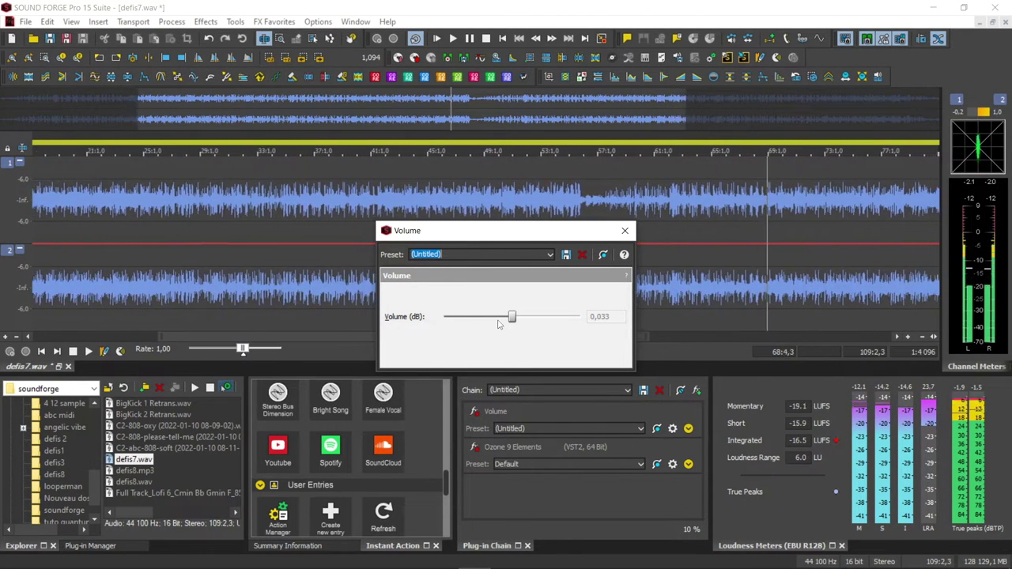
{"action": "key", "text": "space"}
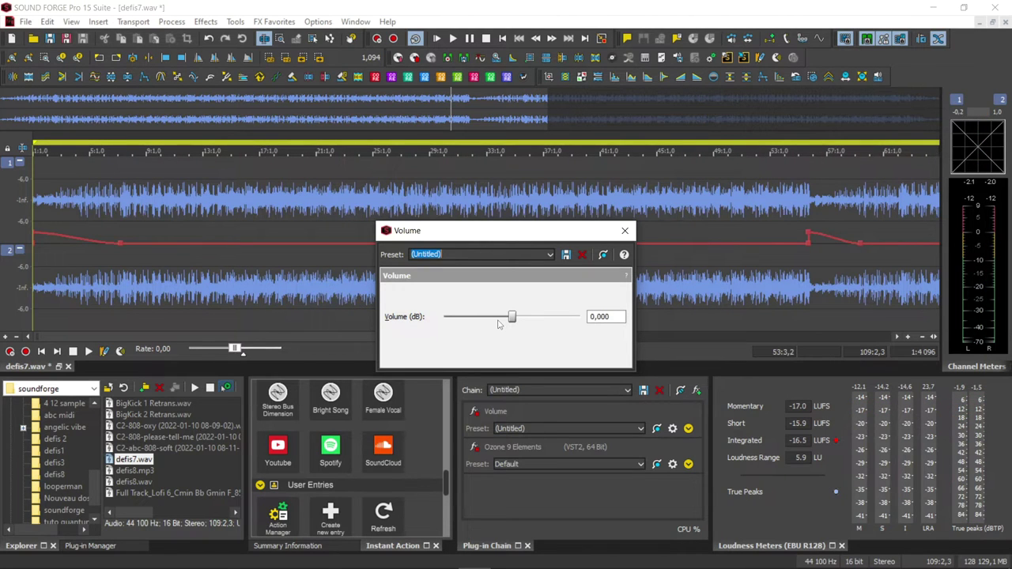
{"action": "left_click", "coordinate": [624, 231]}
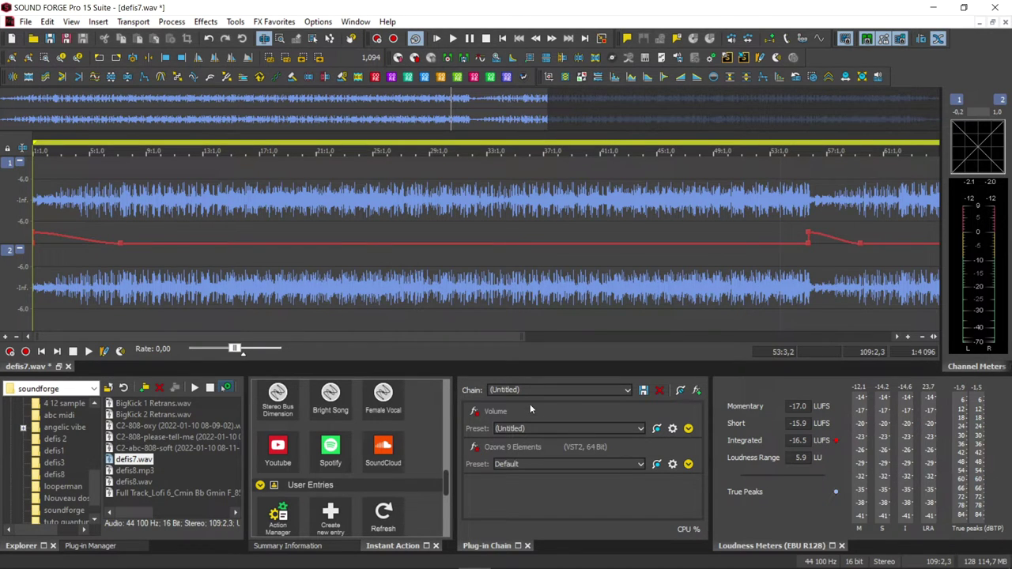
- Load the ozone 9 master plug-in chain and open the Ozone 9 settings
{"action": "left_click", "coordinate": [629, 391]}
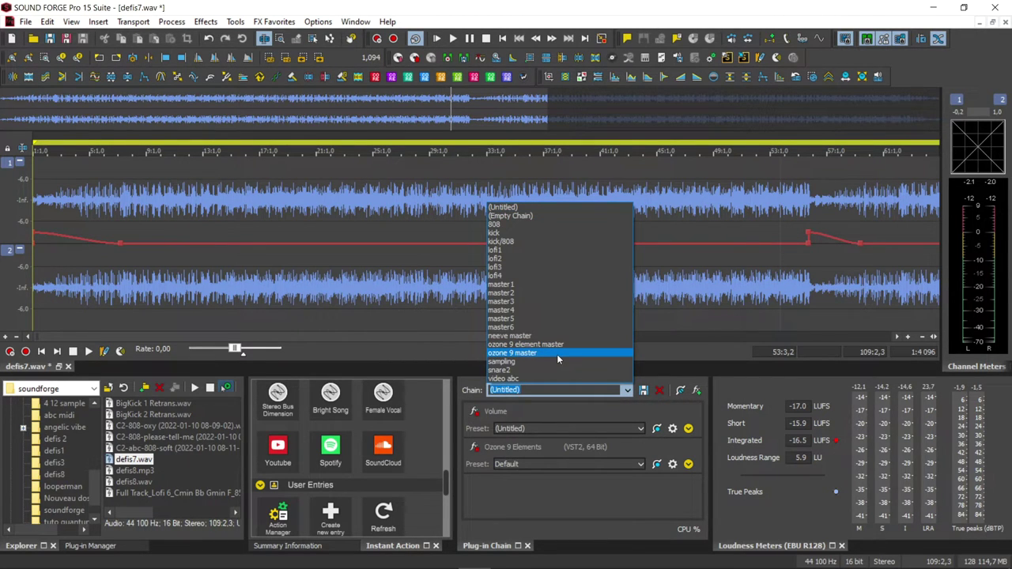
{"action": "left_click", "coordinate": [557, 354]}
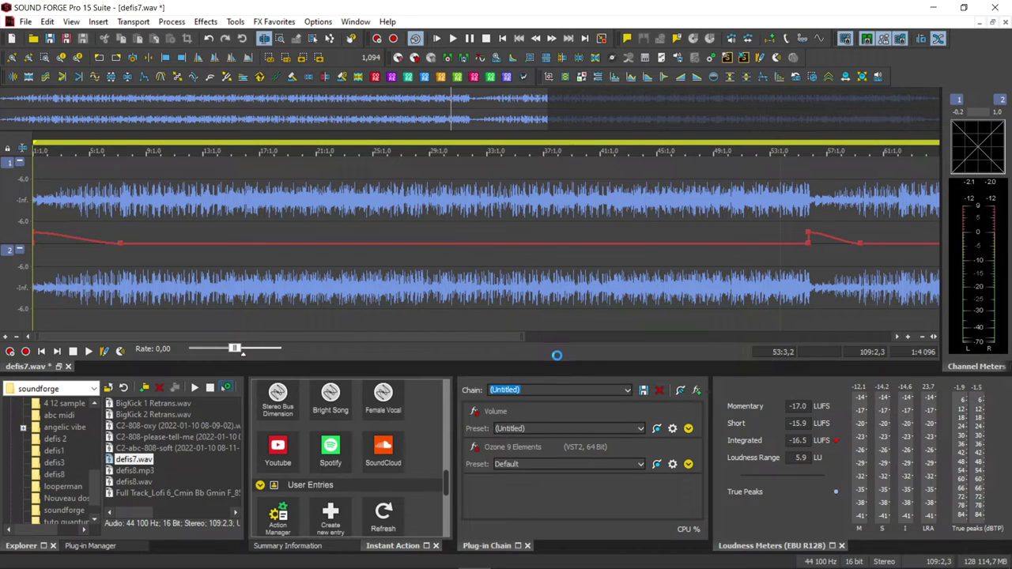
{"action": "left_click", "coordinate": [673, 430]}
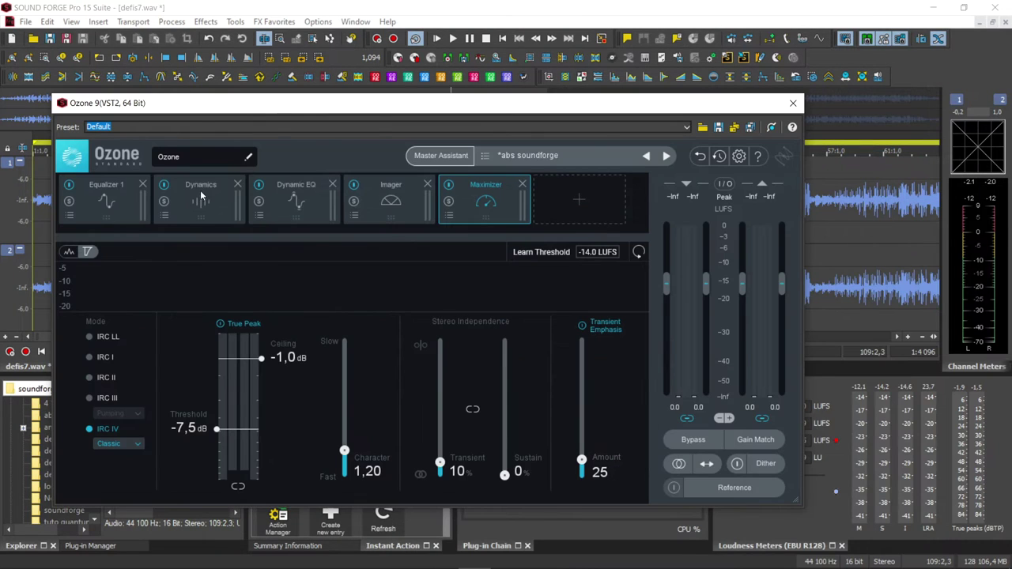
- Review the settings of the Dynamics, Dynamic EQ, Imager and Maximizer modules before playback
{"action": "left_click", "coordinate": [203, 199]}
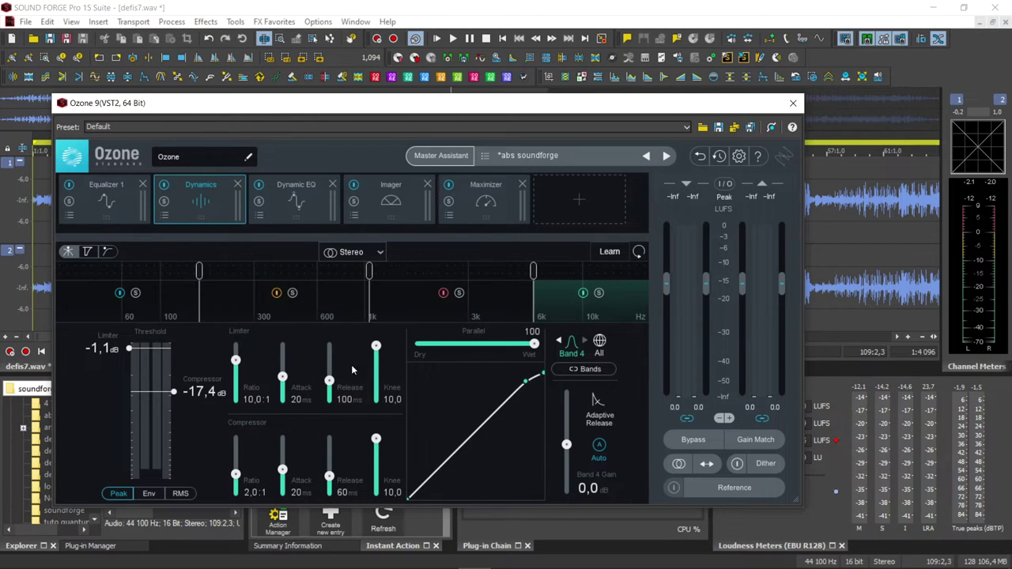
{"action": "left_click", "coordinate": [291, 204]}
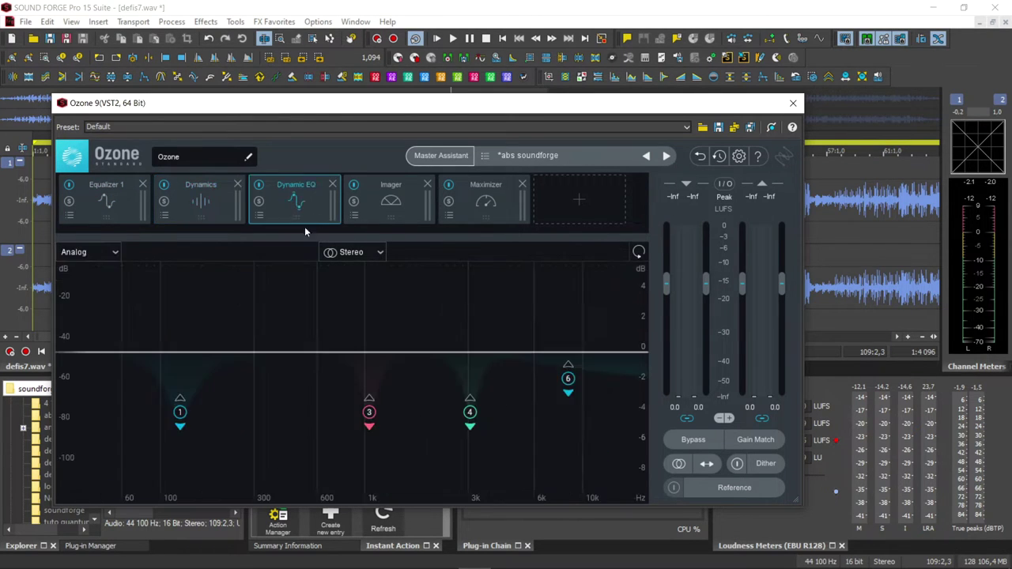
{"action": "left_click", "coordinate": [393, 203]}
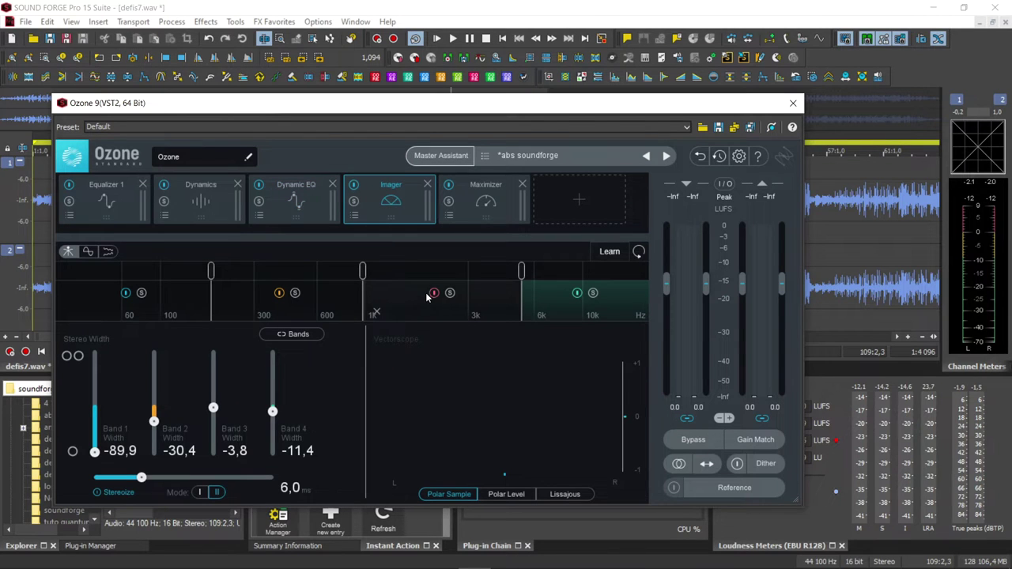
{"action": "left_click", "coordinate": [477, 200]}
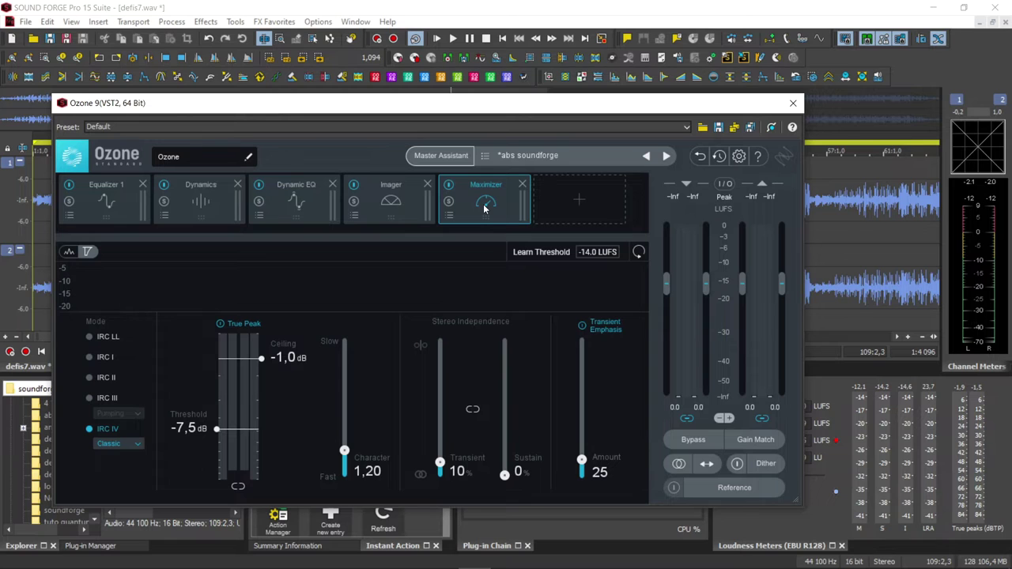
- Reset the loudness metering engine during playback and set the Maximizer threshold to -6.8 dB
{"action": "key", "text": "space"}
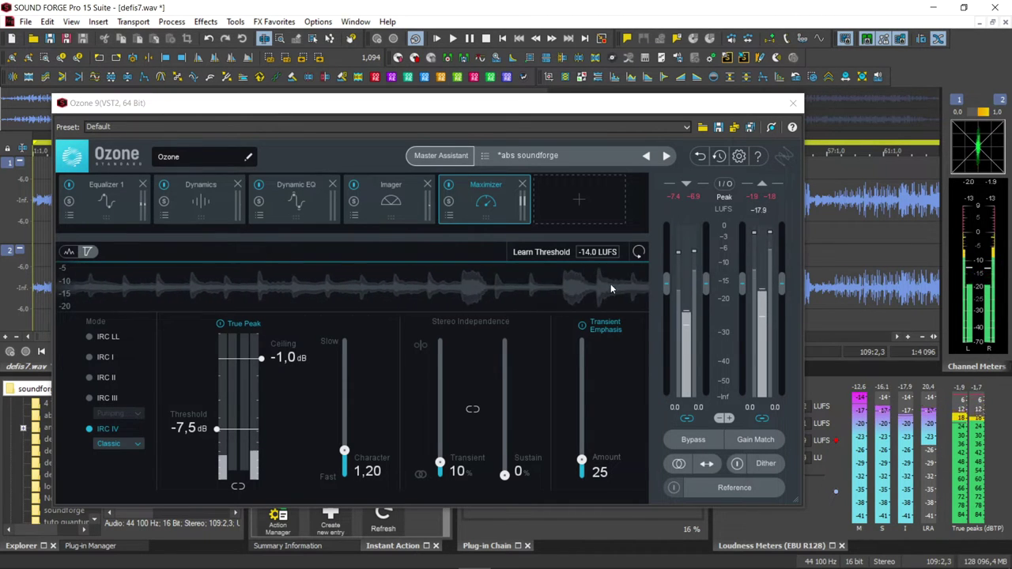
{"action": "left_click_drag", "start_coordinate": [673, 114], "coordinate": [633, 110]}
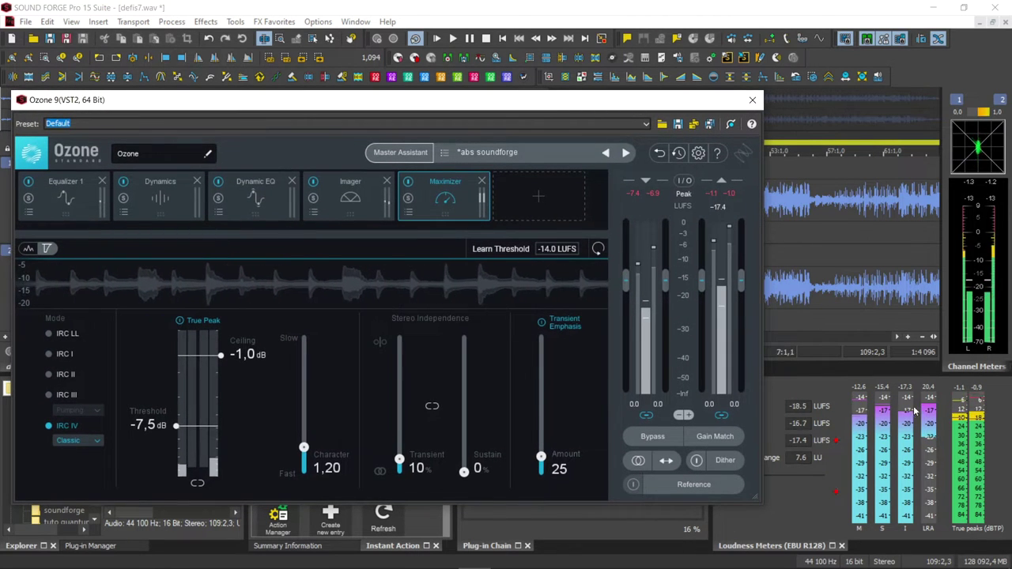
{"action": "right_click", "coordinate": [827, 424]}
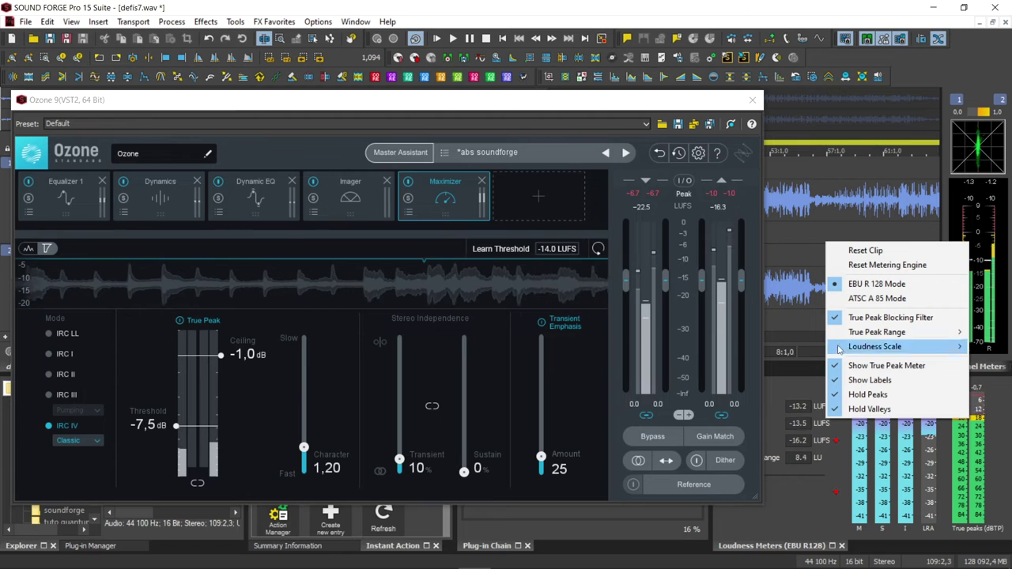
{"action": "left_click", "coordinate": [840, 262]}
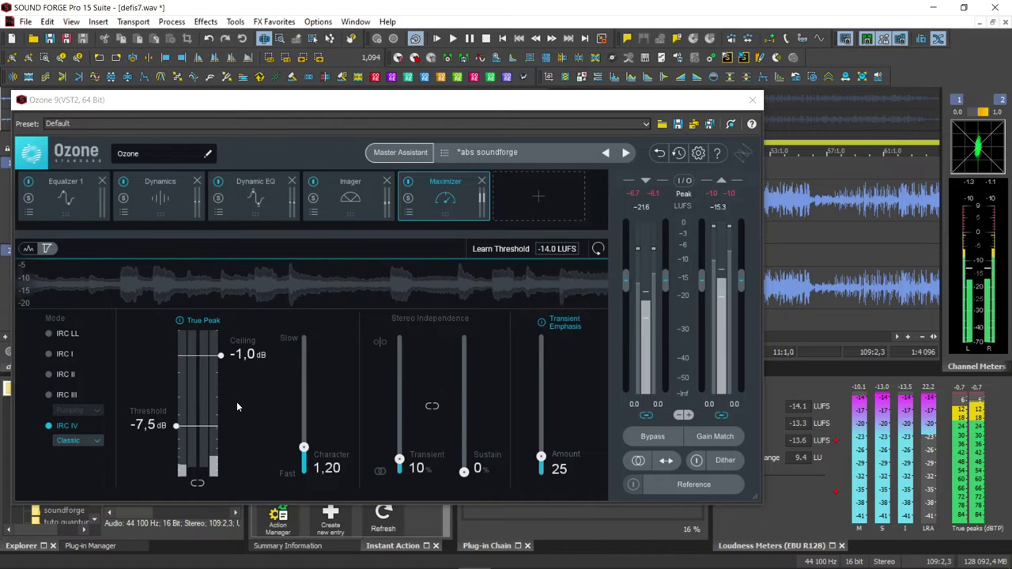
{"action": "left_click_drag", "start_coordinate": [176, 426], "coordinate": [175, 425]}
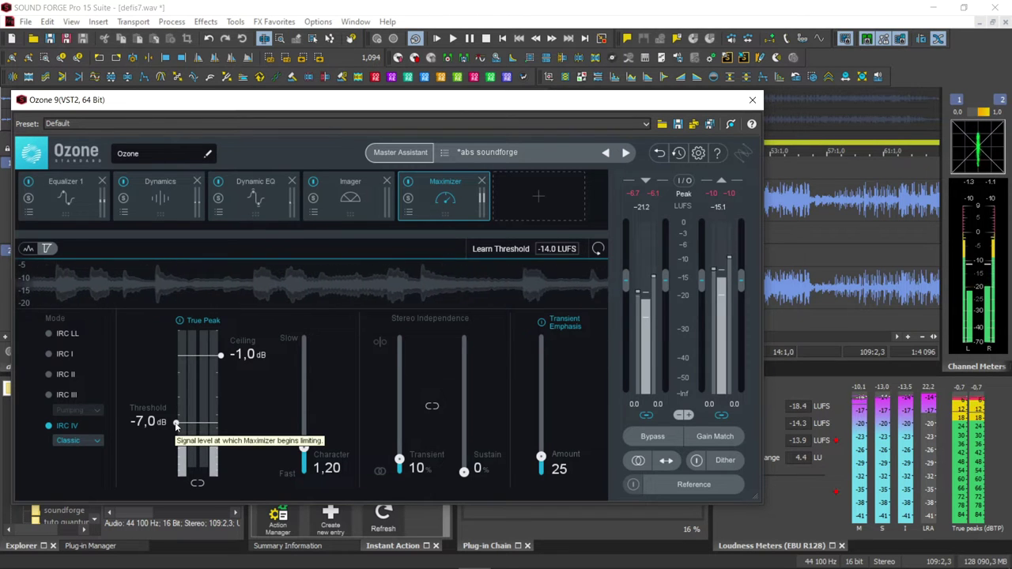
{"action": "left_click_drag", "start_coordinate": [176, 424], "coordinate": [175, 423]}
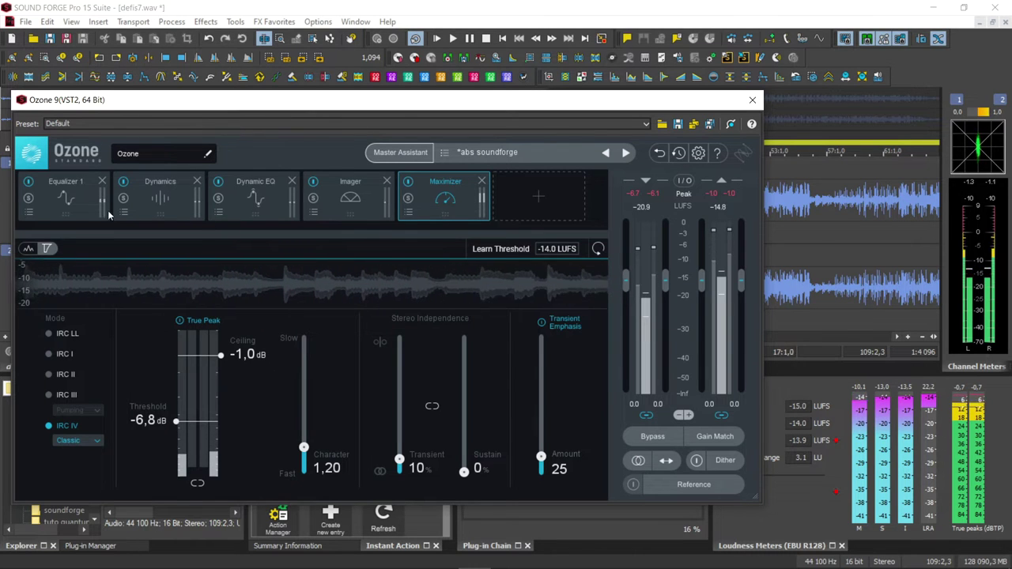
- Examine the Equalizer, Dynamics, Dynamic EQ and Imager modules' processing while the track plays
{"action": "left_click", "coordinate": [65, 198]}
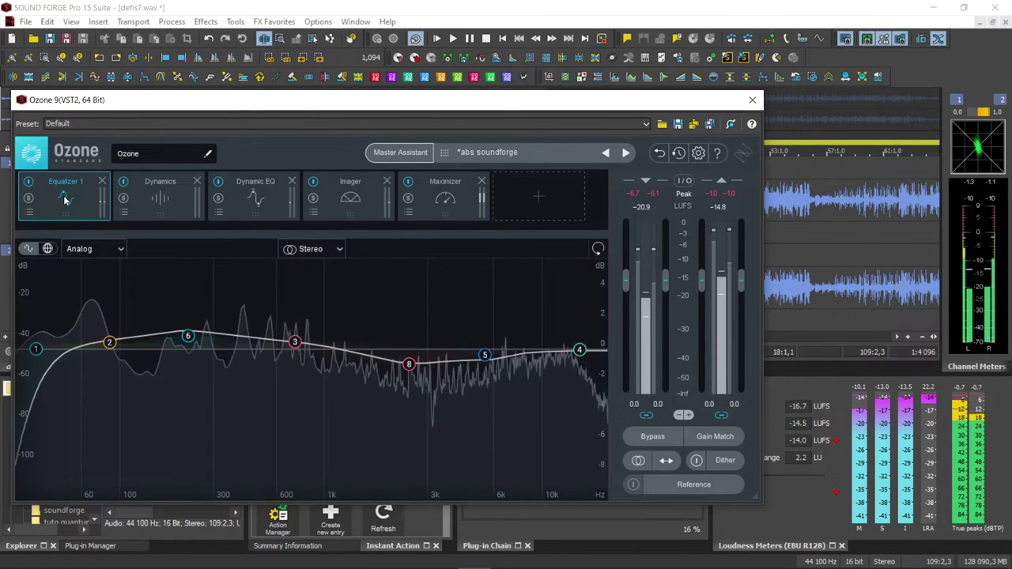
{"action": "left_click", "coordinate": [144, 208]}
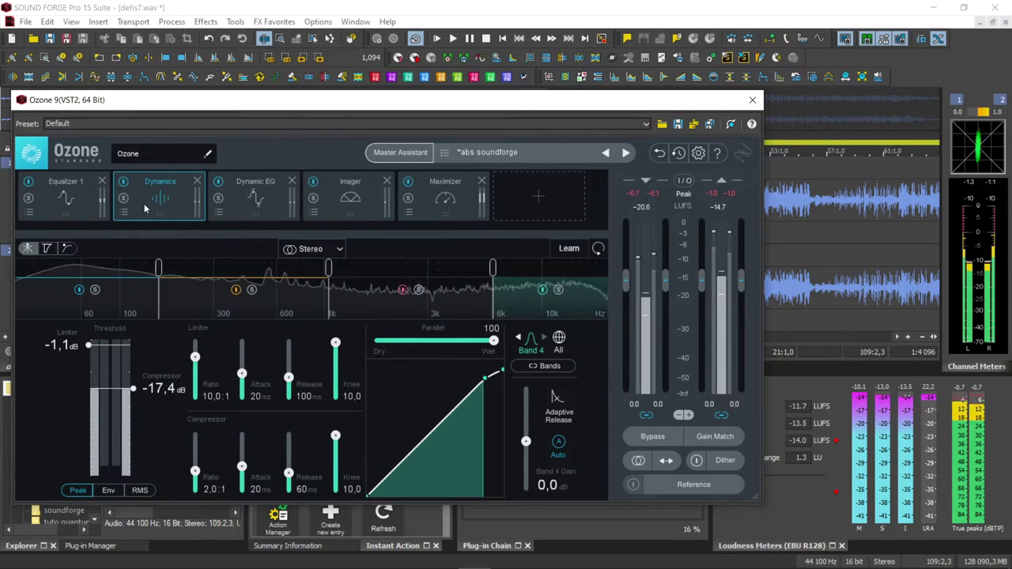
{"action": "left_click", "coordinate": [246, 205]}
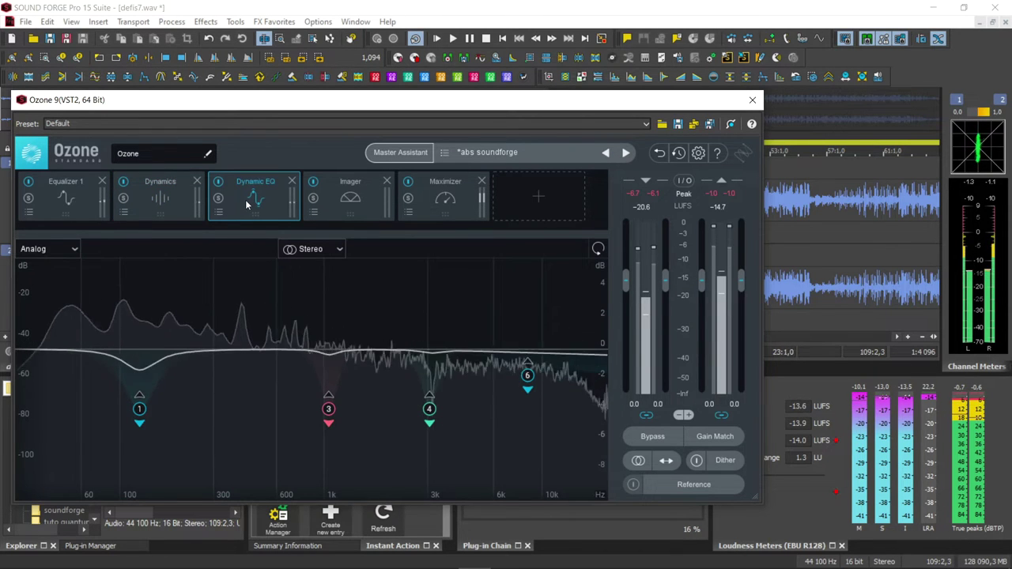
{"action": "left_click", "coordinate": [353, 205]}
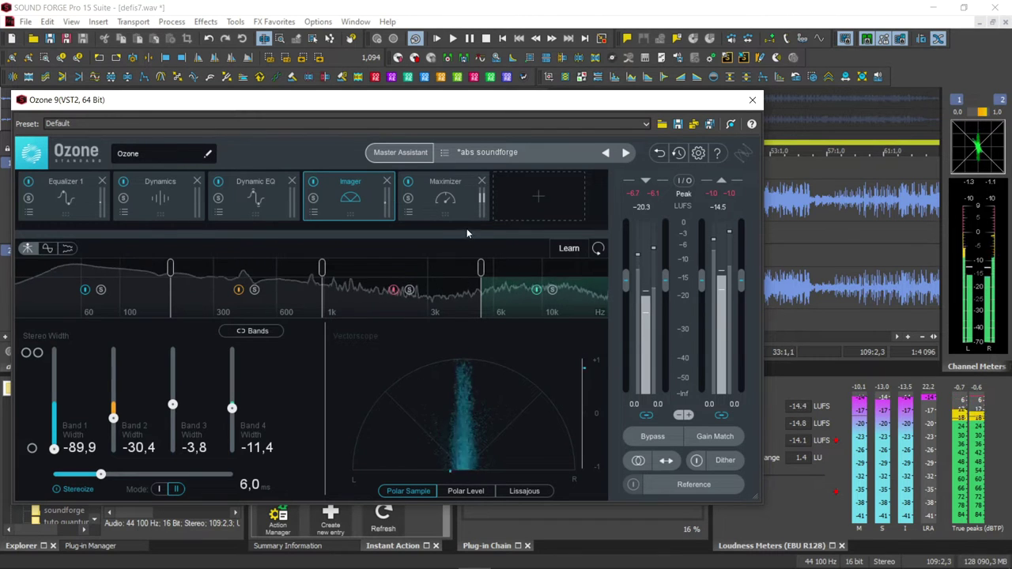
- Bypass the Maximizer during playback to compare the sound without it, and re-enable the module
{"action": "left_click", "coordinate": [444, 202]}
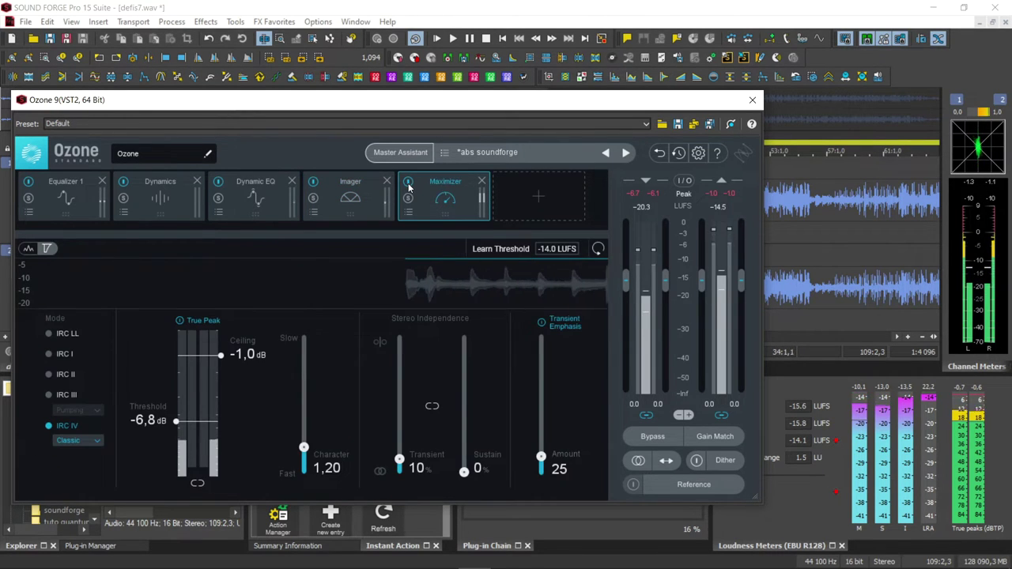
{"action": "left_click", "coordinate": [408, 183]}
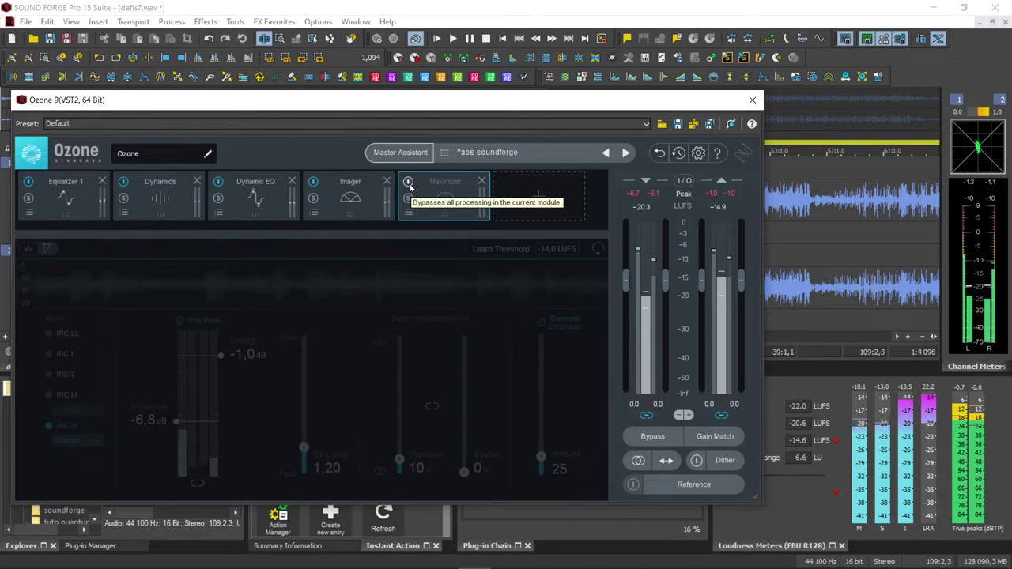
{"action": "left_click", "coordinate": [408, 183]}
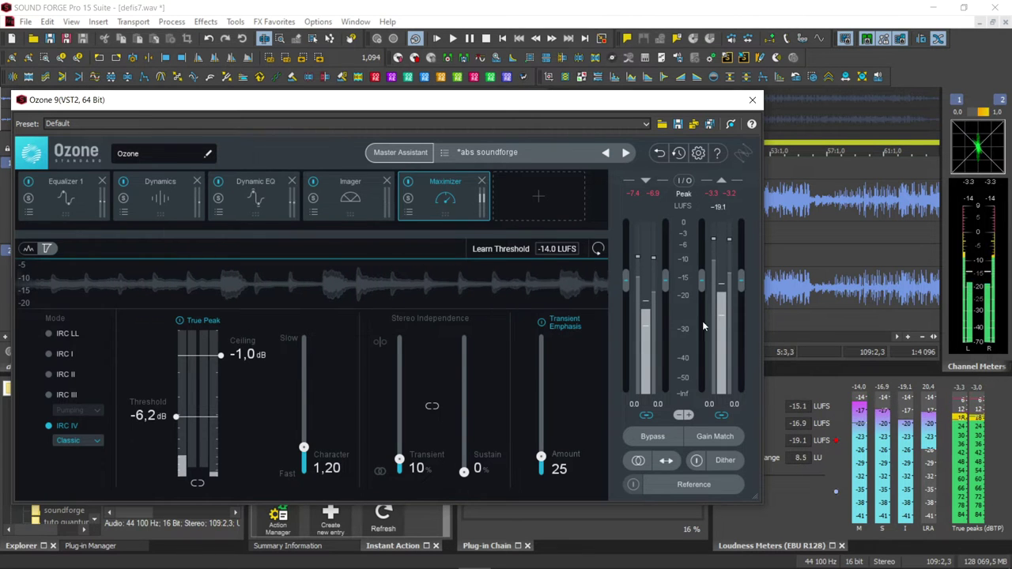
- Reduce the Dynamics module's Parallel dry/wet mix to 37
{"action": "left_click", "coordinate": [162, 194]}
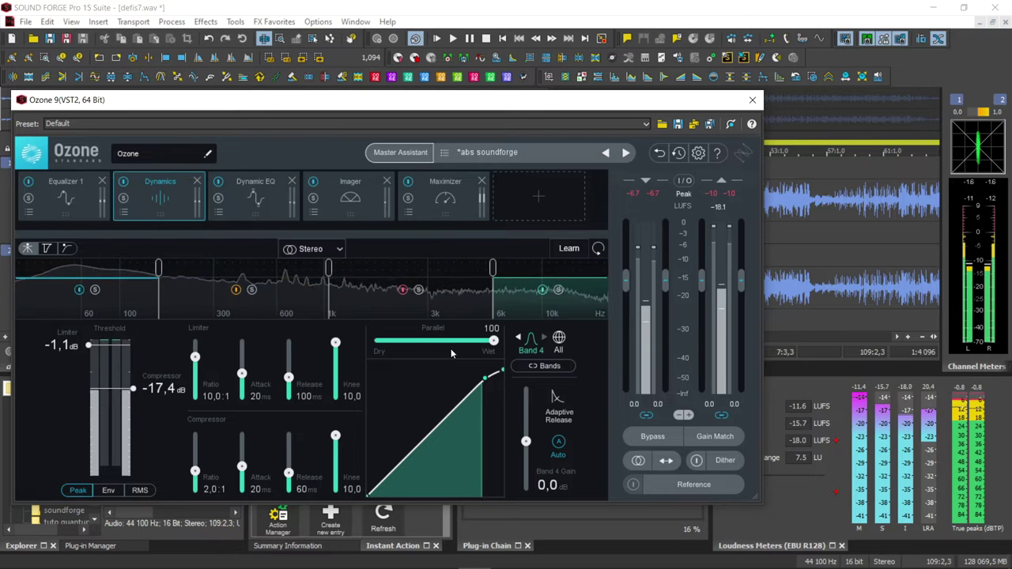
{"action": "left_click_drag", "start_coordinate": [494, 341], "coordinate": [440, 345]}
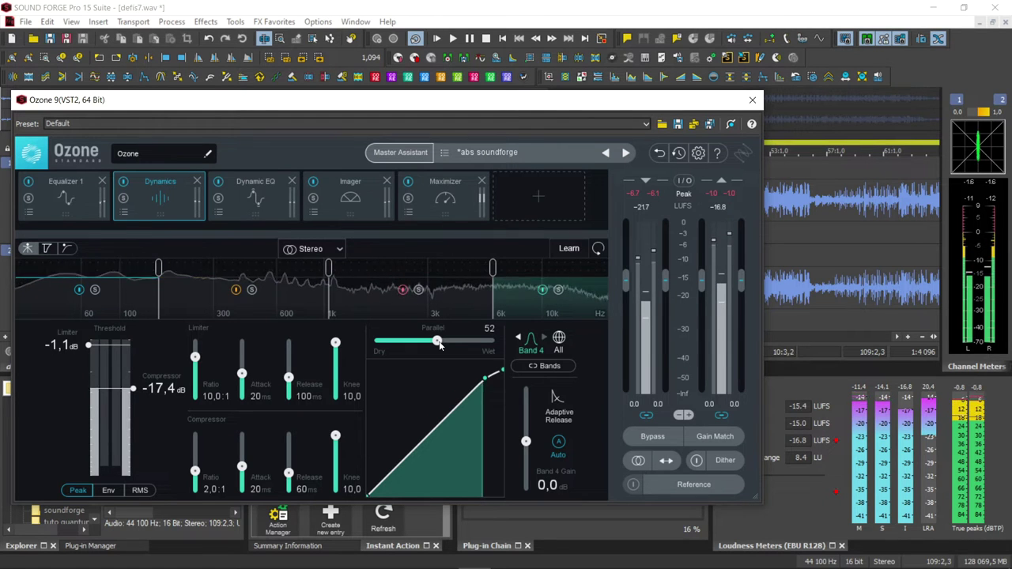
{"action": "left_click_drag", "start_coordinate": [440, 345], "coordinate": [424, 345]}
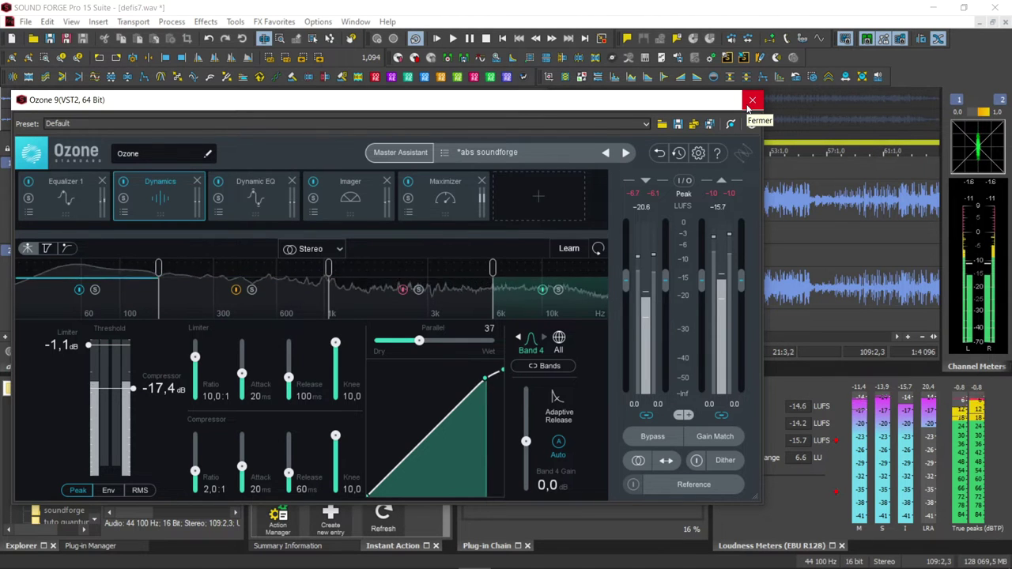
- Check the Imager, set the Maximizer threshold to -6.5 dB, and close the Ozone 9 window with playback stopped
{"action": "left_click", "coordinate": [384, 212]}
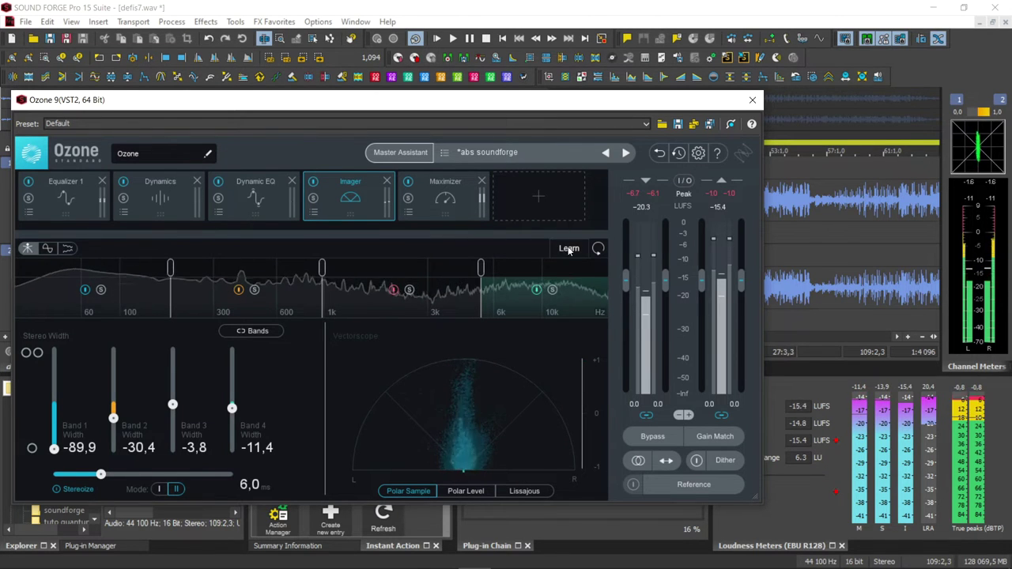
{"action": "left_click", "coordinate": [445, 198]}
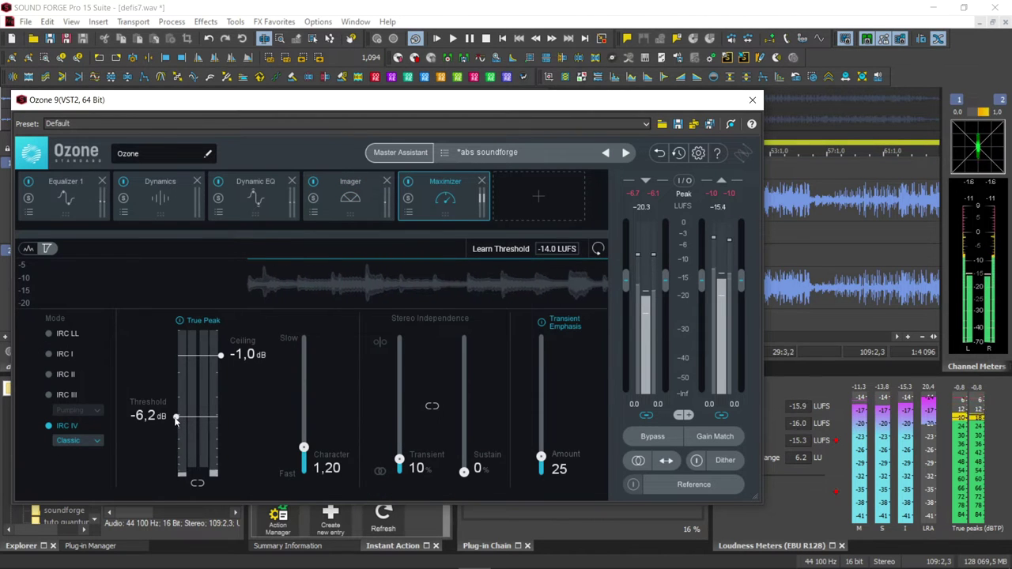
{"action": "left_click_drag", "start_coordinate": [176, 418], "coordinate": [176, 421]}
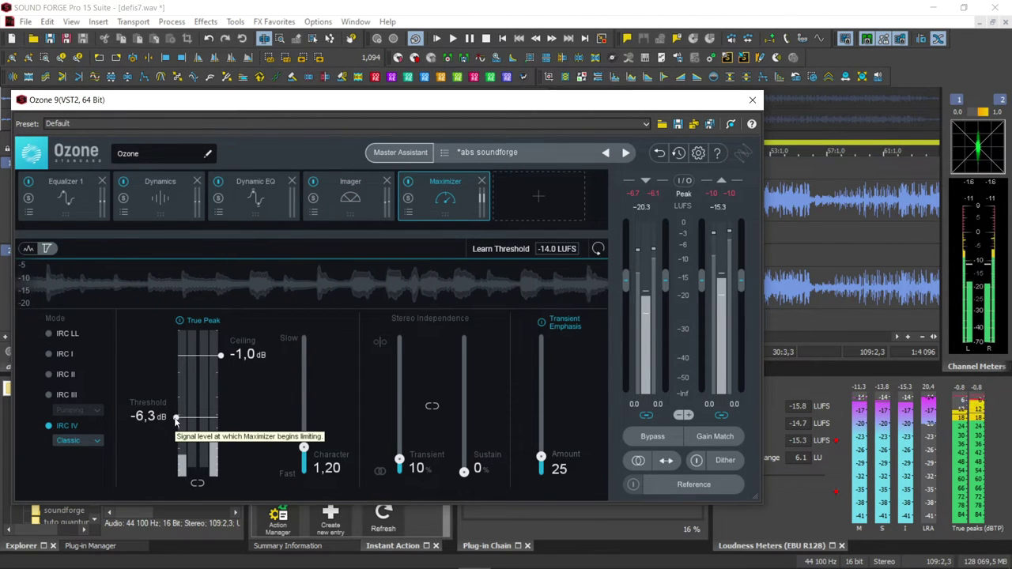
{"action": "left_click_drag", "start_coordinate": [176, 420], "coordinate": [176, 423]}
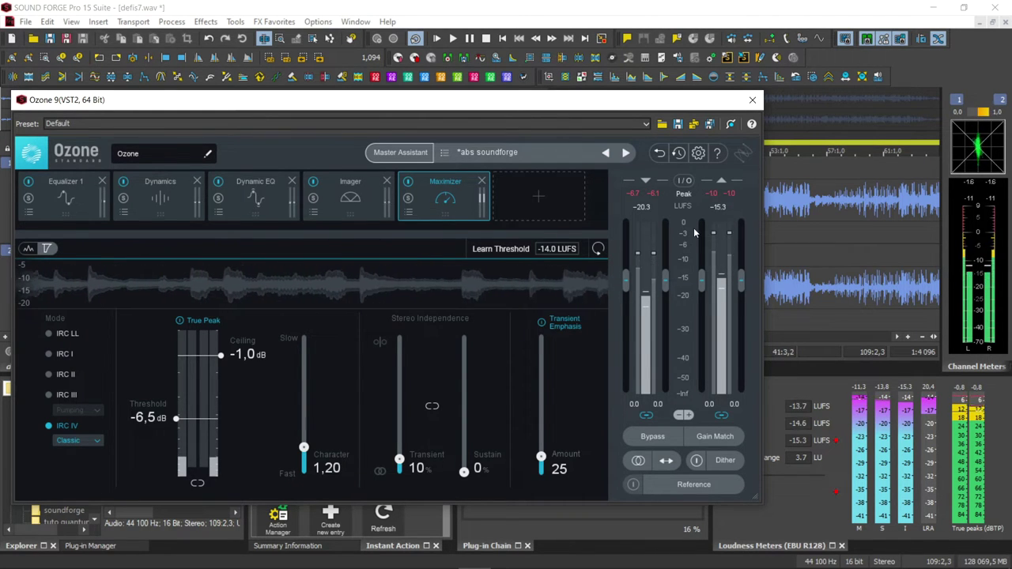
{"action": "left_click", "coordinate": [752, 100]}
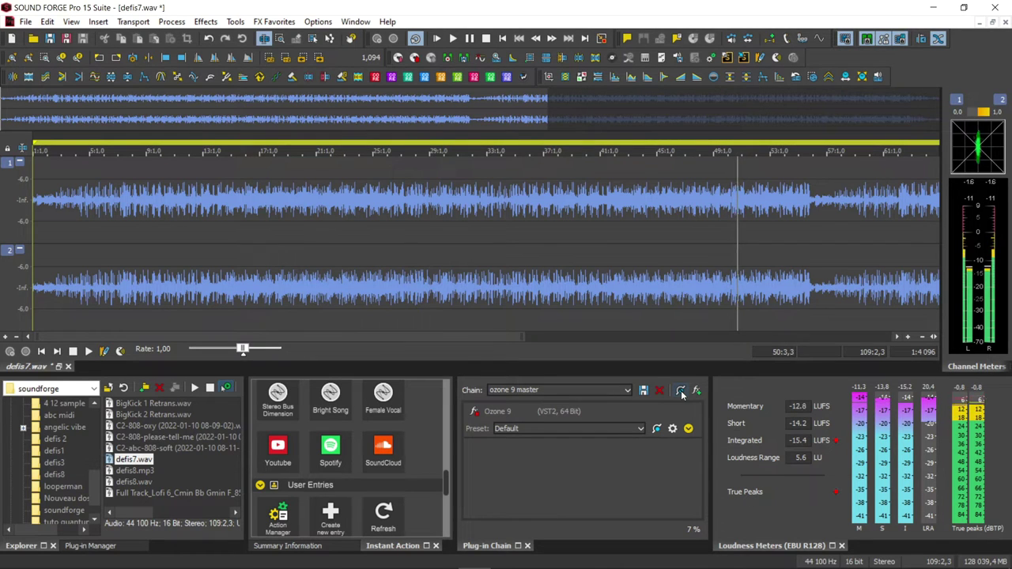
{"action": "key", "text": "space"}
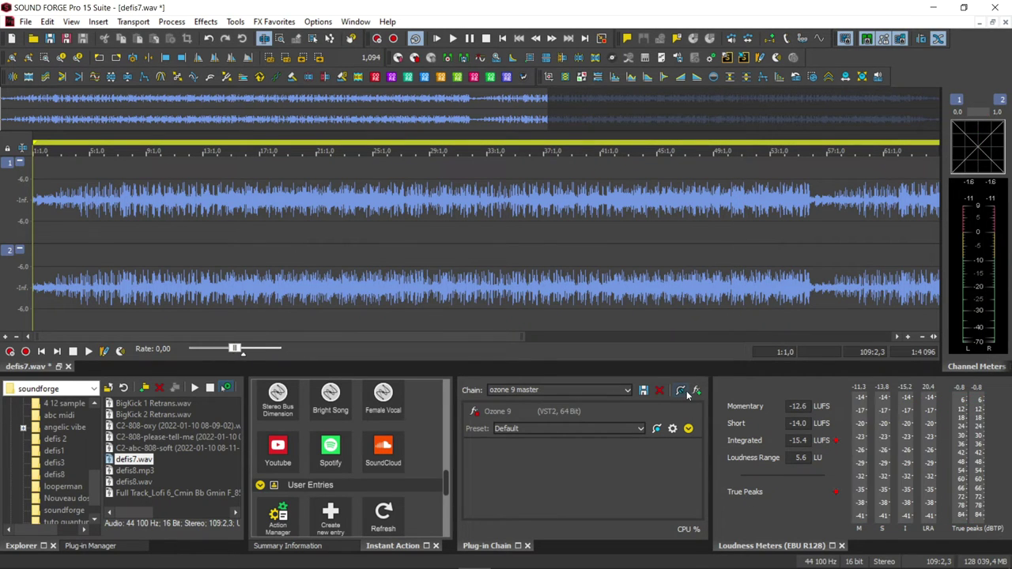
- Load the master1 plug-in chain in place of the ozone 9 master chain
{"action": "left_click", "coordinate": [628, 392]}
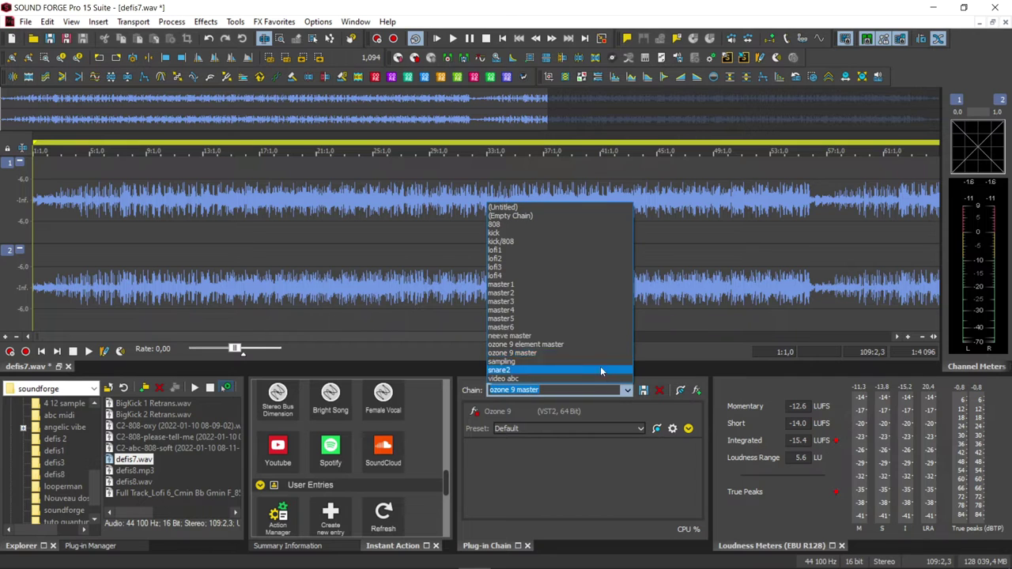
{"action": "left_click", "coordinate": [545, 285]}
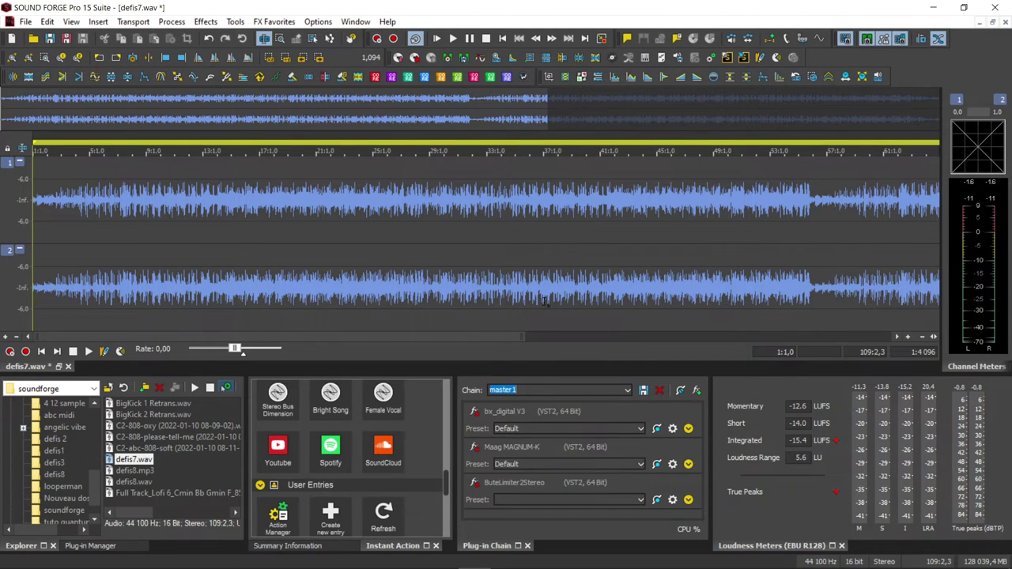
- Review the bx_digital V3, Maag MAGNUM-K and ButeLimiter2Stereo windows of the master1 chain, leaving only bx_digital V3 open
{"action": "left_click", "coordinate": [673, 430]}
{"action": "left_click_drag", "start_coordinate": [722, 222], "coordinate": [382, 35]}
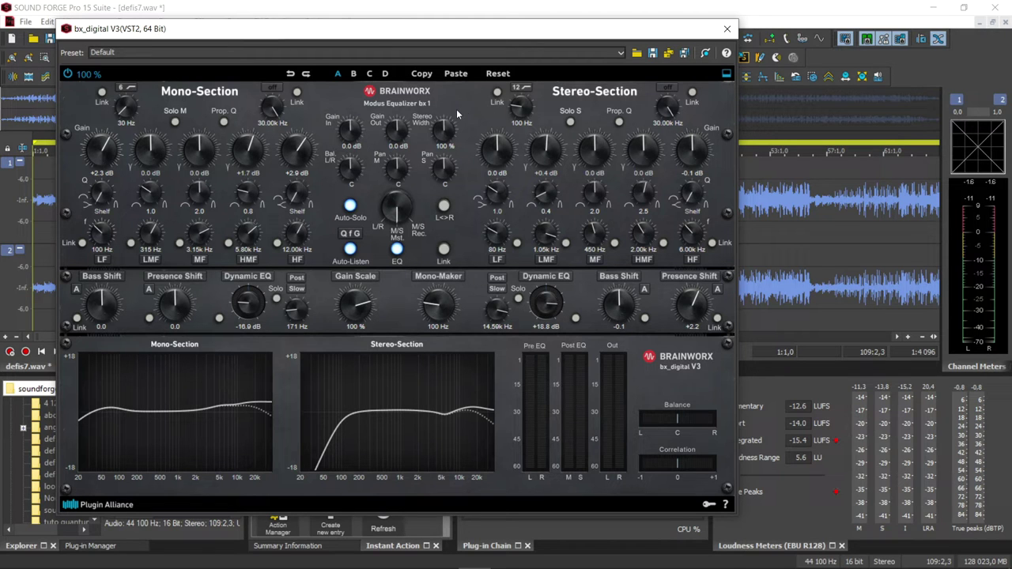
{"action": "left_click_drag", "start_coordinate": [630, 30], "coordinate": [453, 14]}
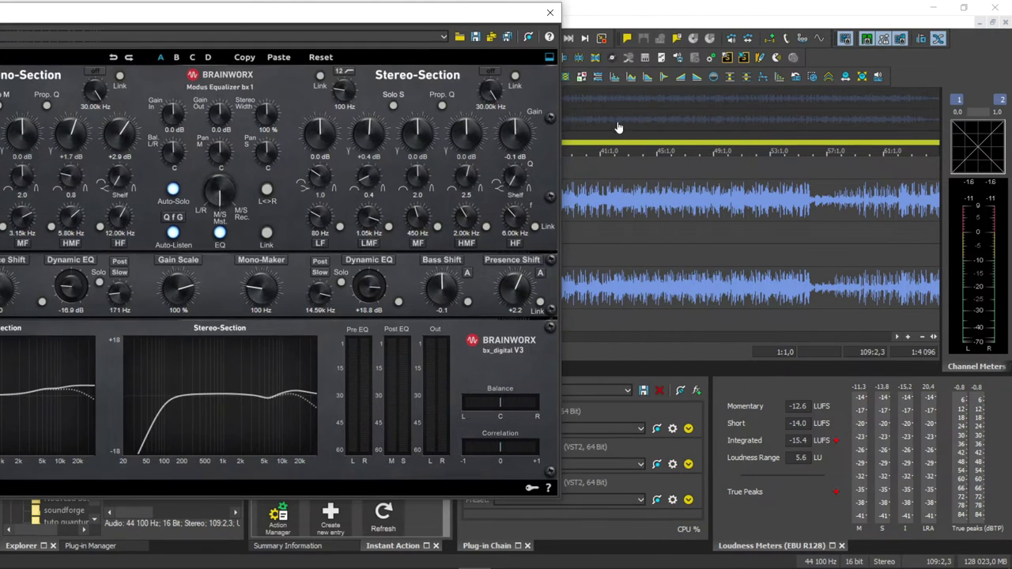
{"action": "left_click", "coordinate": [674, 466]}
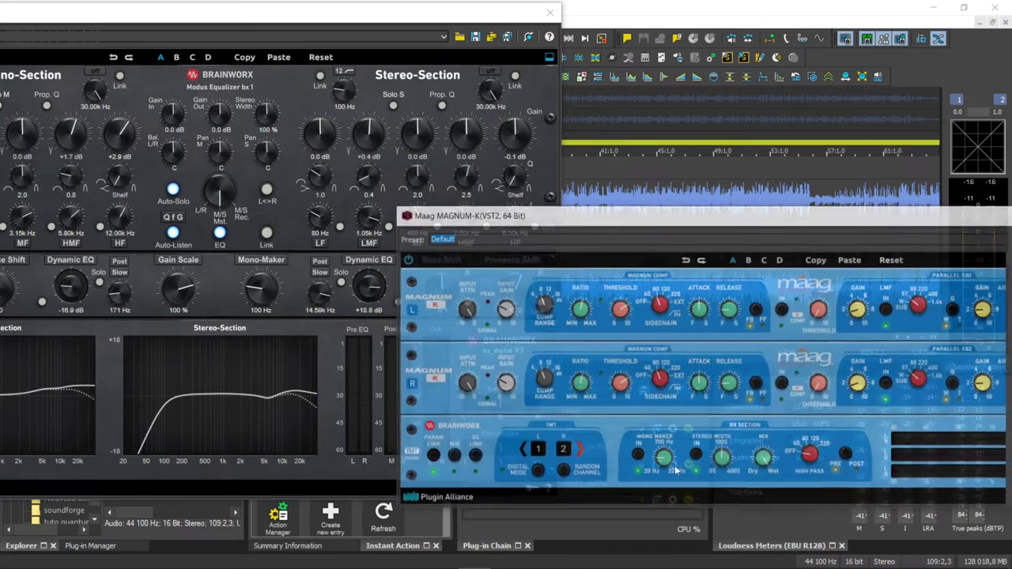
{"action": "left_click_drag", "start_coordinate": [736, 210], "coordinate": [374, 16]}
{"action": "left_click", "coordinate": [674, 500]}
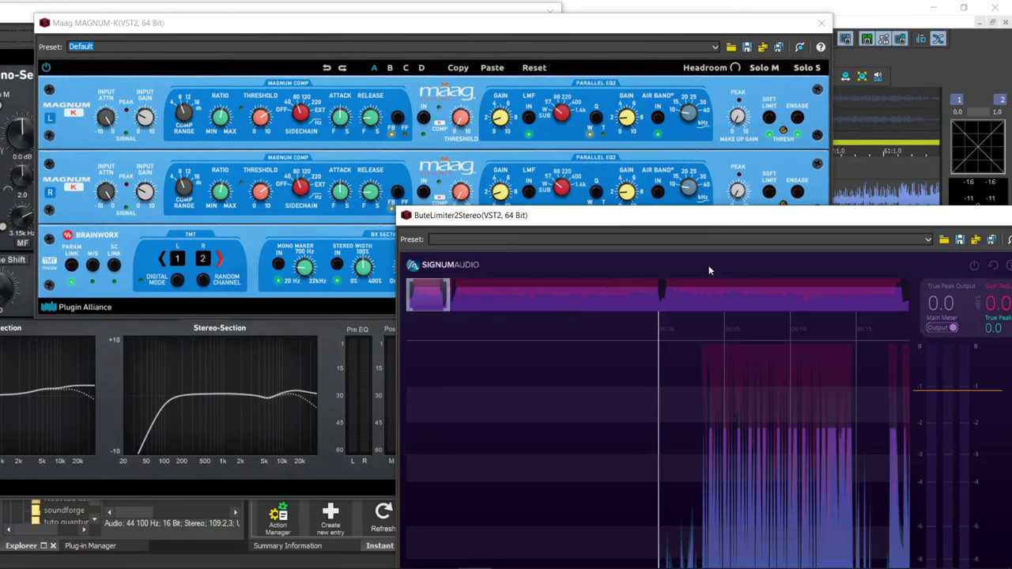
{"action": "left_click_drag", "start_coordinate": [733, 223], "coordinate": [508, 85]}
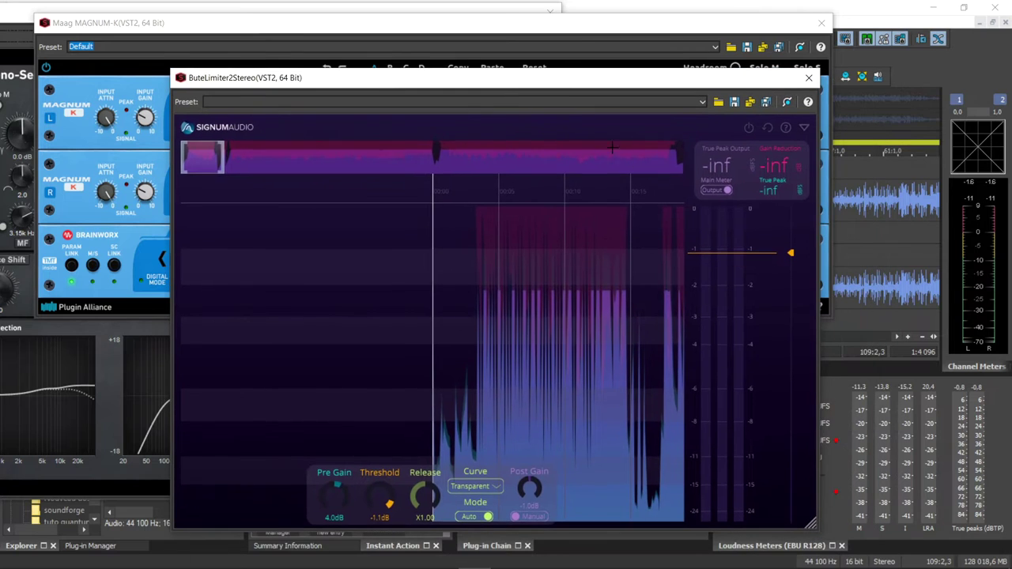
{"action": "left_click", "coordinate": [809, 78]}
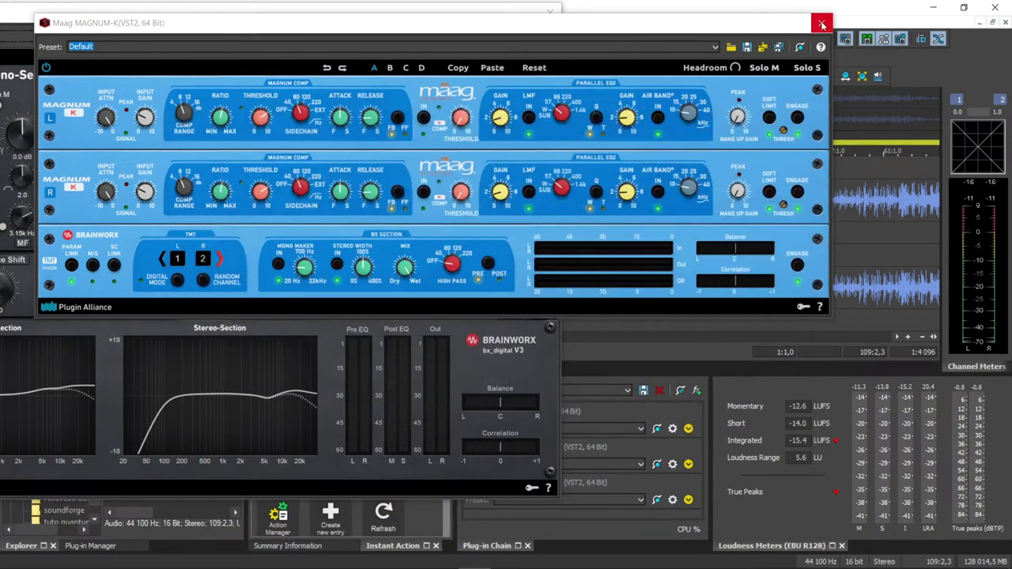
{"action": "left_click", "coordinate": [822, 23]}
{"action": "left_click_drag", "start_coordinate": [502, 13], "coordinate": [597, 13]}
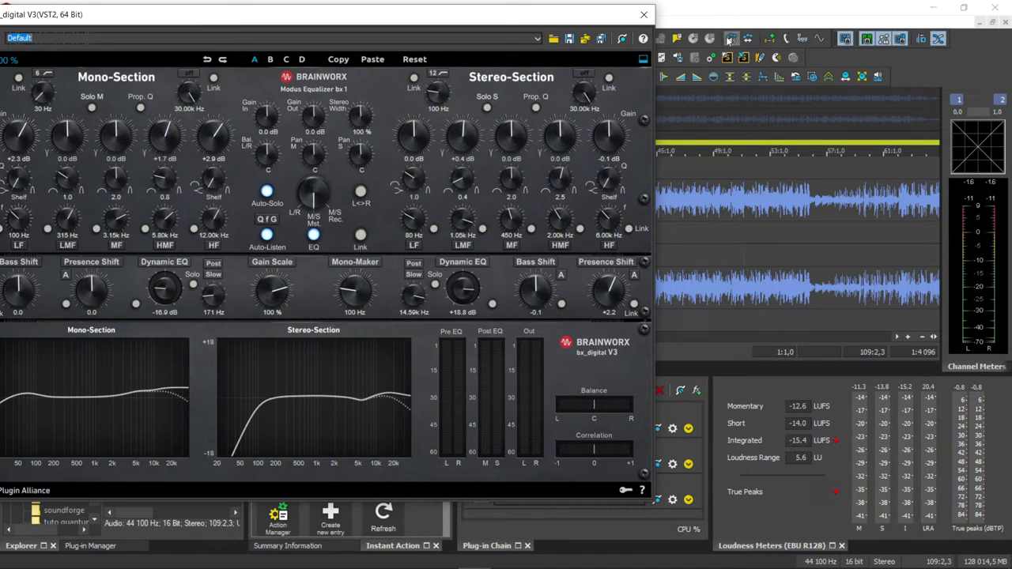
- Reset the loudness metering engine and play the track through the master1 chain
{"action": "right_click", "coordinate": [778, 441]}
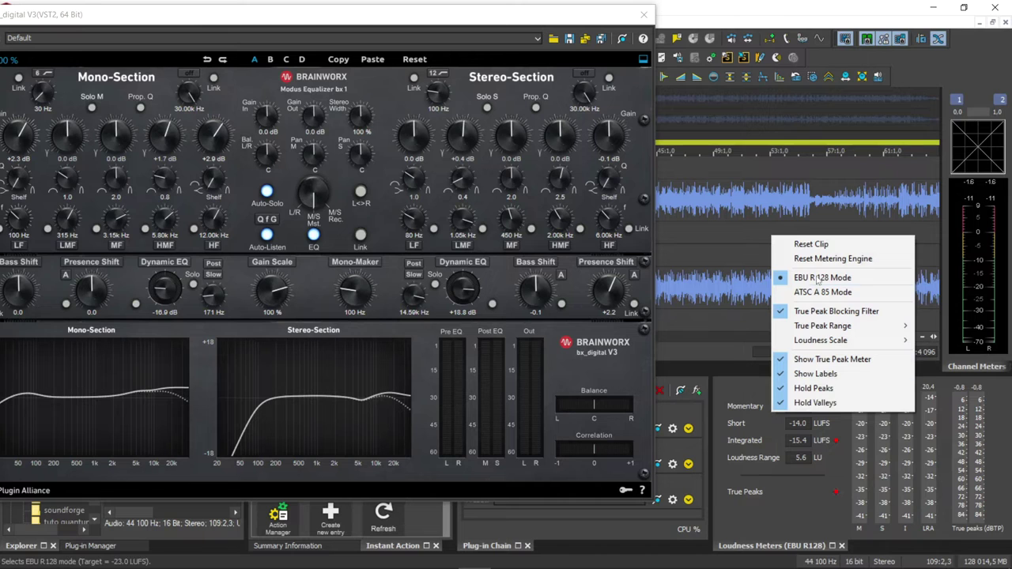
{"action": "left_click", "coordinate": [843, 264]}
{"action": "key", "text": "space"}
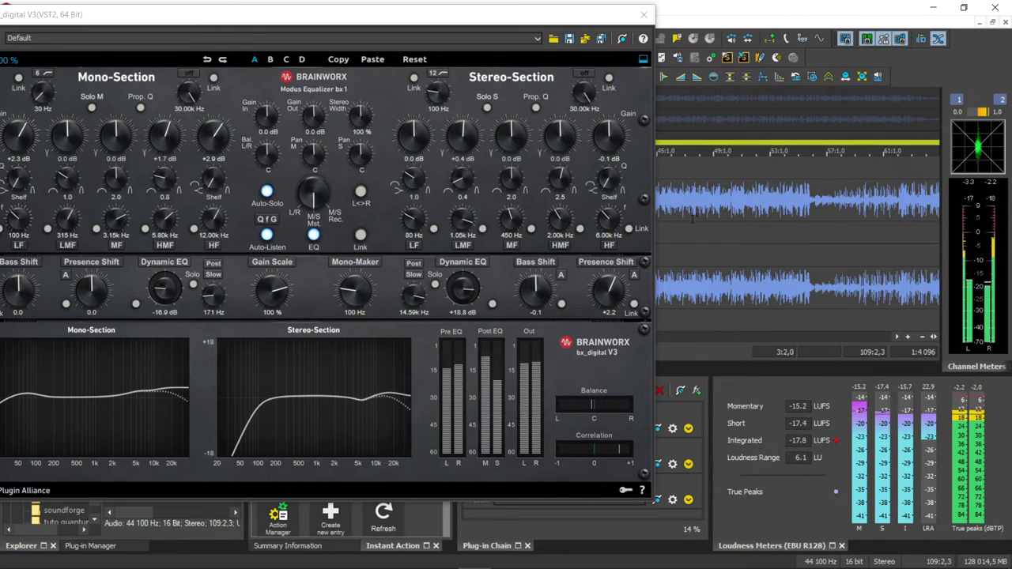
- Close the bx_digital V3 window, bypass ButeLimiter2Stereo and Maag MAGNUM-K during playback, and leave bx_digital V3 active
{"action": "left_click_drag", "start_coordinate": [536, 19], "coordinate": [568, 21]}
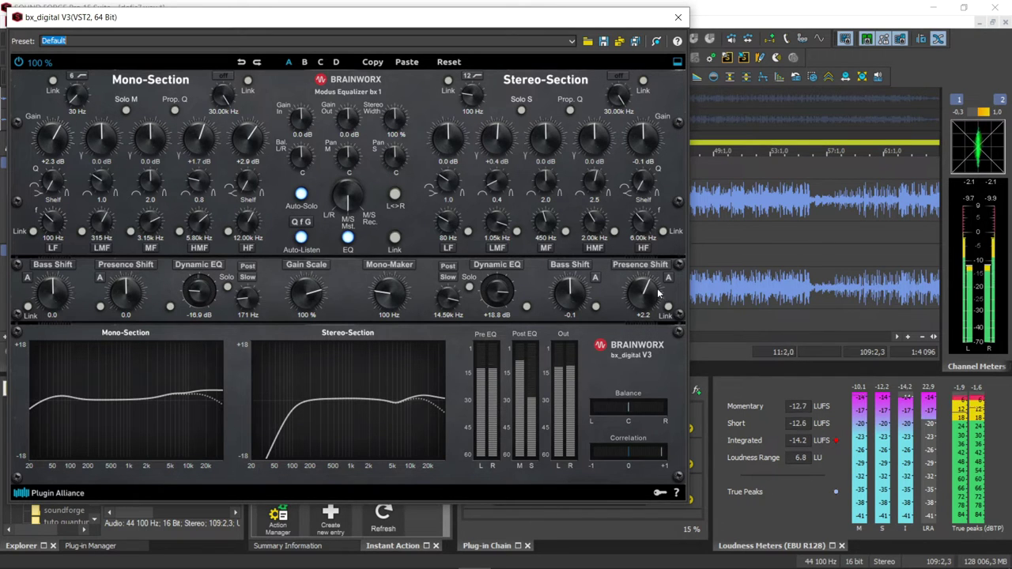
{"action": "left_click", "coordinate": [678, 18]}
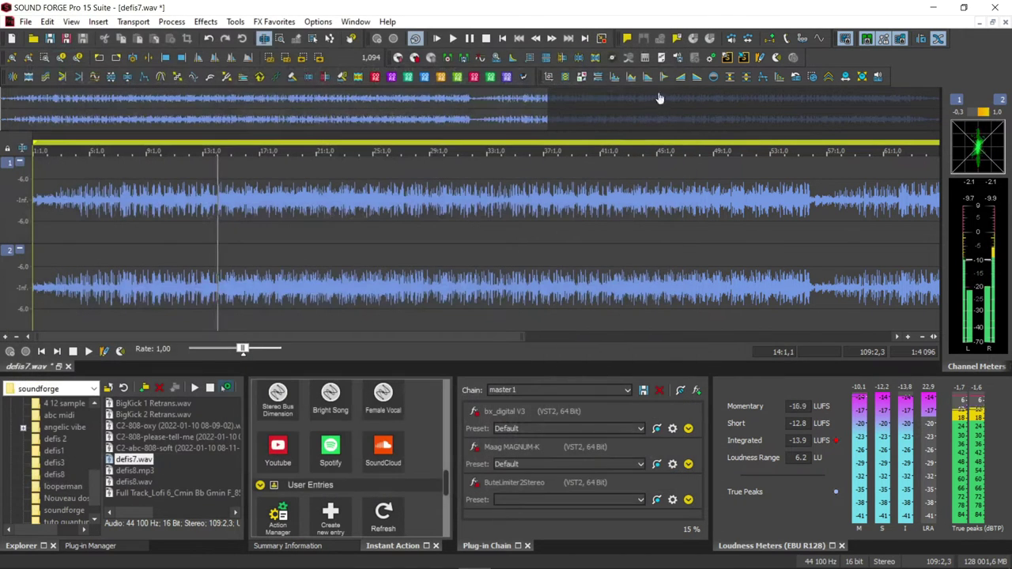
{"action": "left_click", "coordinate": [656, 501]}
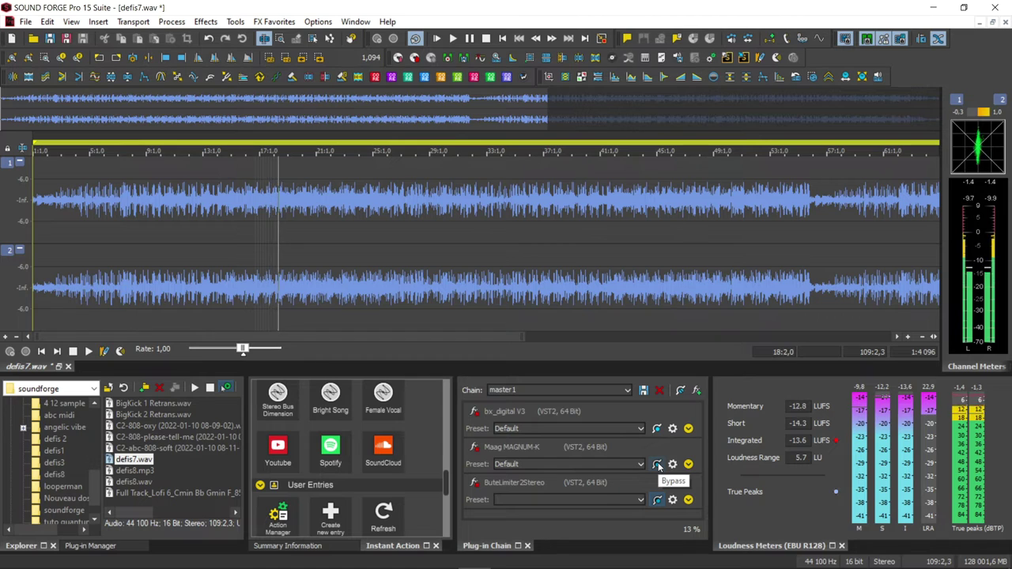
{"action": "left_click", "coordinate": [658, 465]}
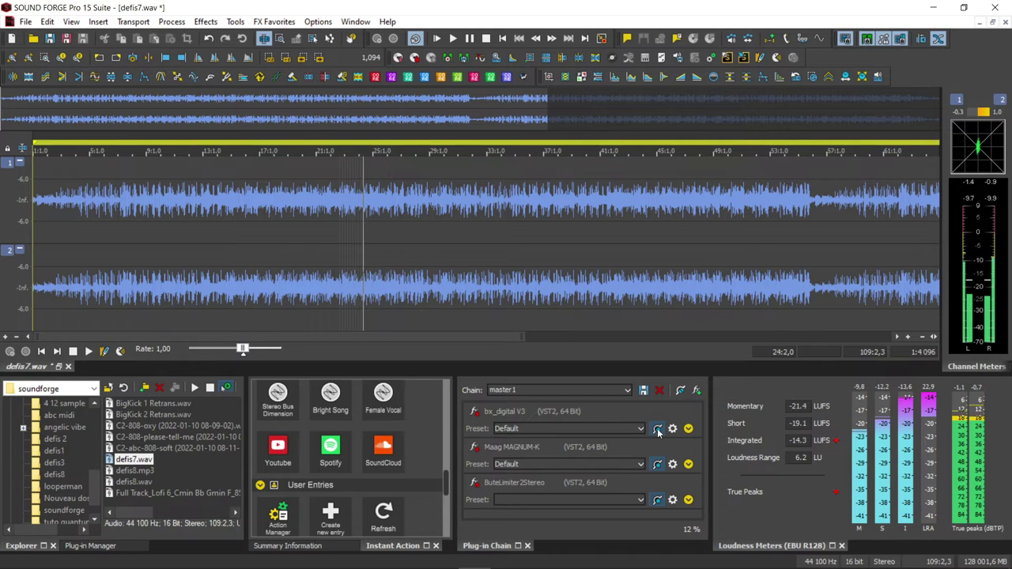
{"action": "left_click", "coordinate": [658, 430]}
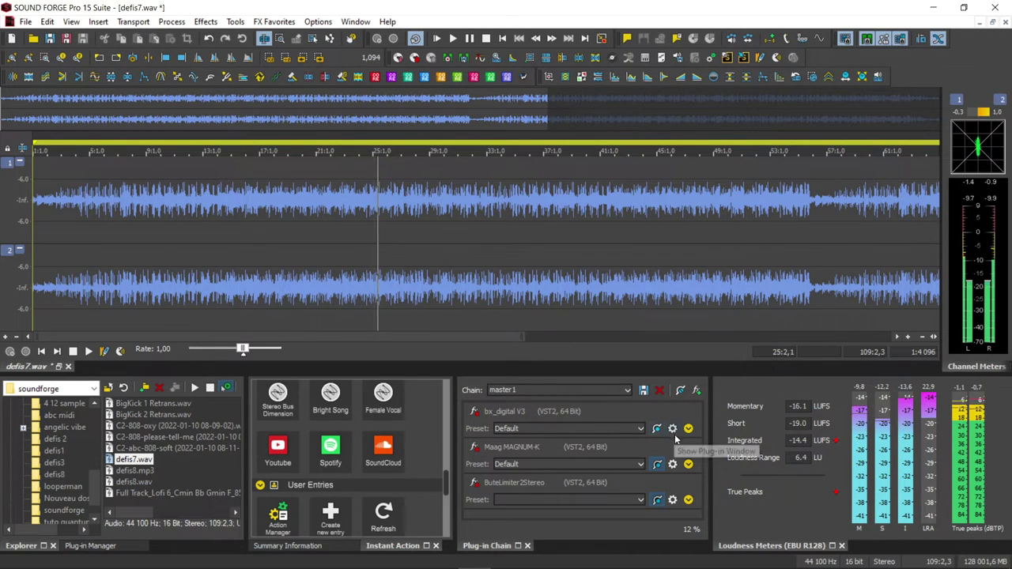
- Solo the mid and side signals in bx_digital V3 in turn during playback, and close its window with both solos off
{"action": "left_click", "coordinate": [673, 428]}
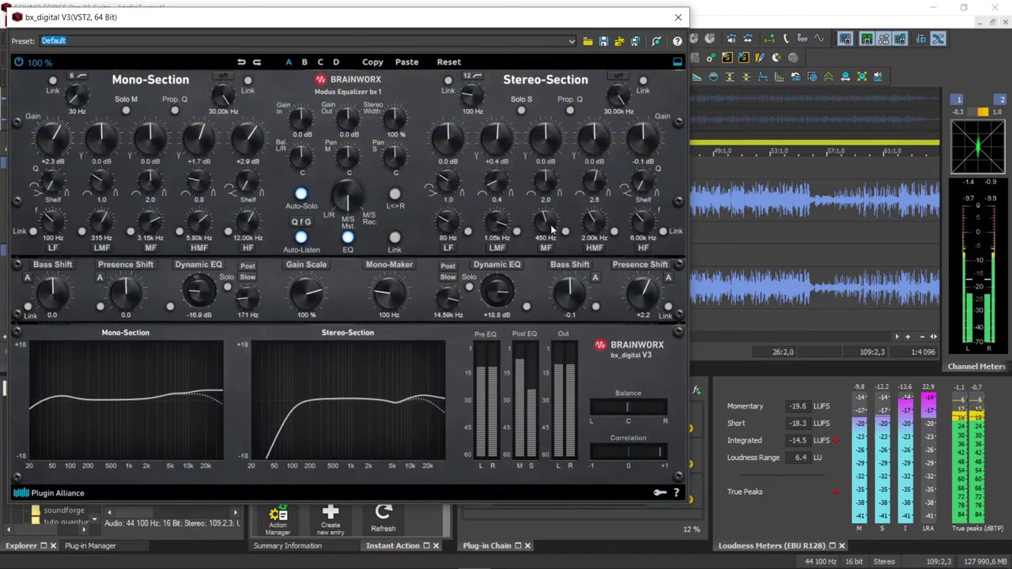
{"action": "left_click_drag", "start_coordinate": [179, 17], "coordinate": [226, 24]}
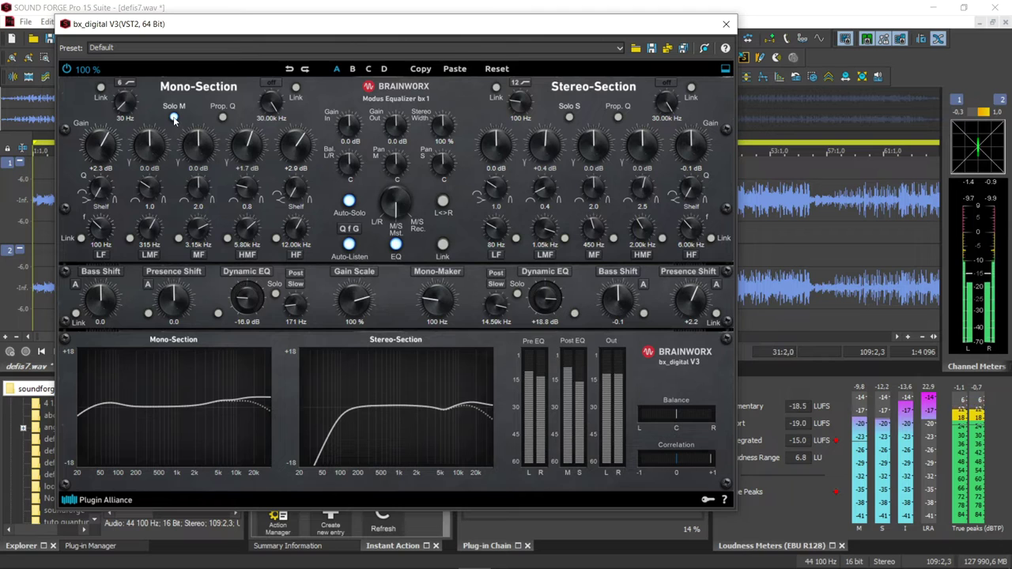
{"action": "left_click", "coordinate": [569, 117]}
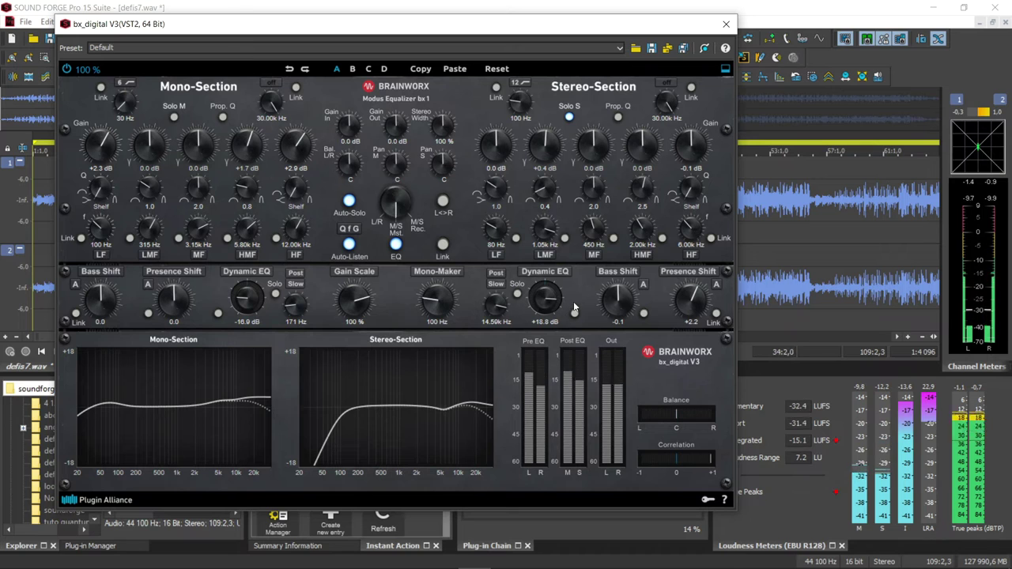
{"action": "left_click", "coordinate": [569, 119]}
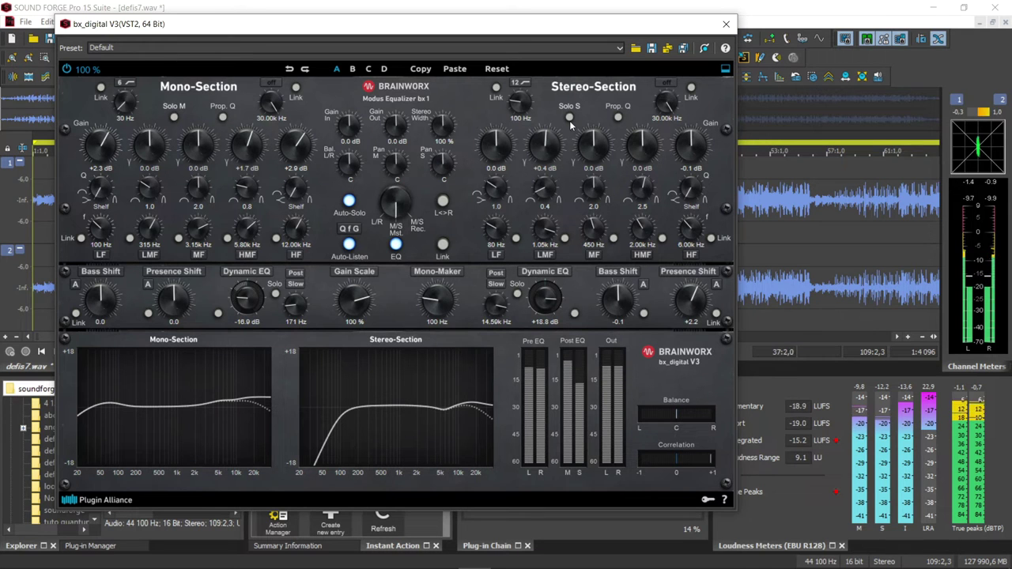
{"action": "left_click", "coordinate": [726, 25]}
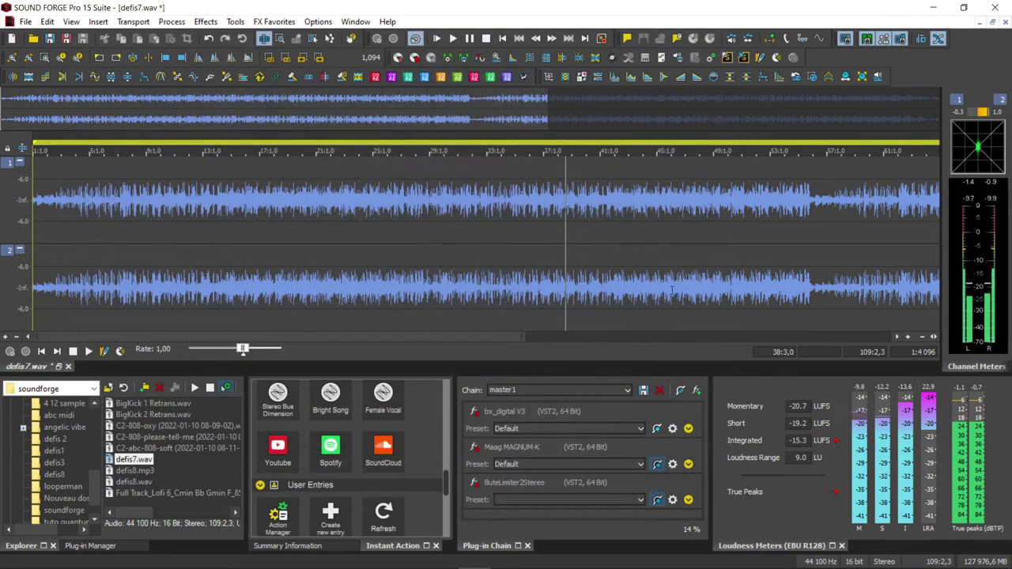
- Check the Maag MAGNUM-K and ButeLimiter2Stereo windows during playback, close both, and stop playback
{"action": "left_click", "coordinate": [673, 466]}
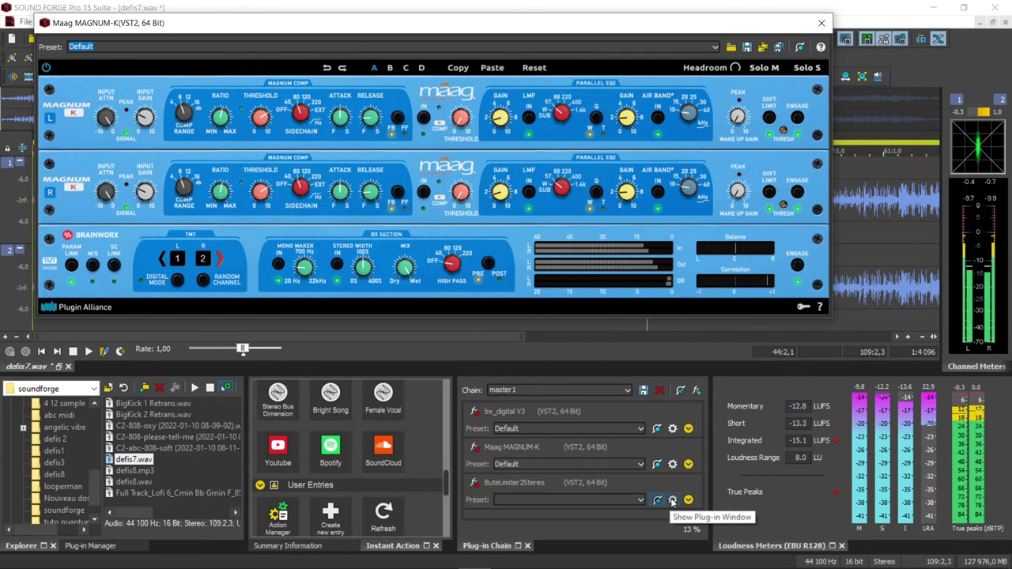
{"action": "left_click", "coordinate": [673, 501]}
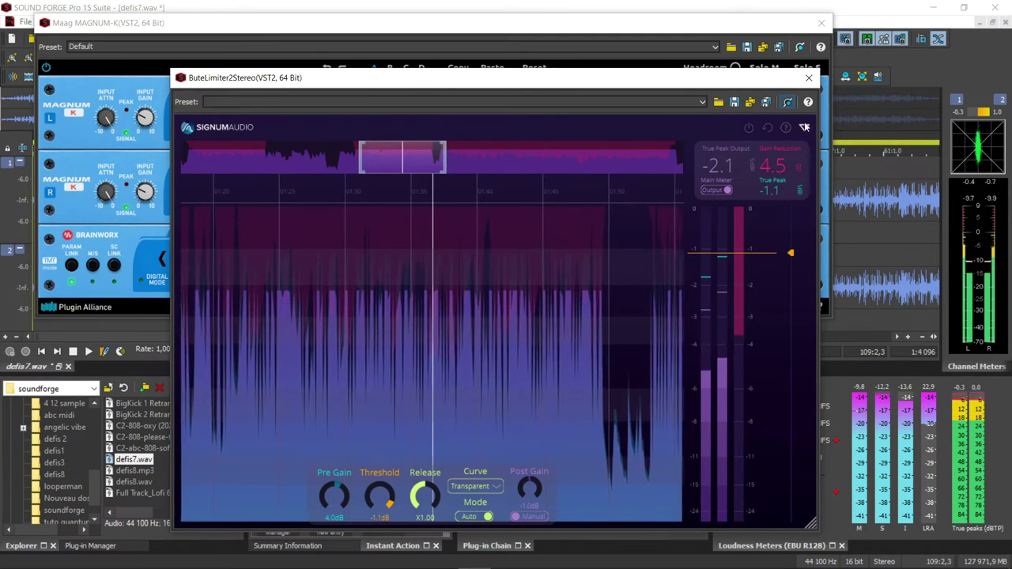
{"action": "left_click_drag", "start_coordinate": [740, 72], "coordinate": [662, 76]}
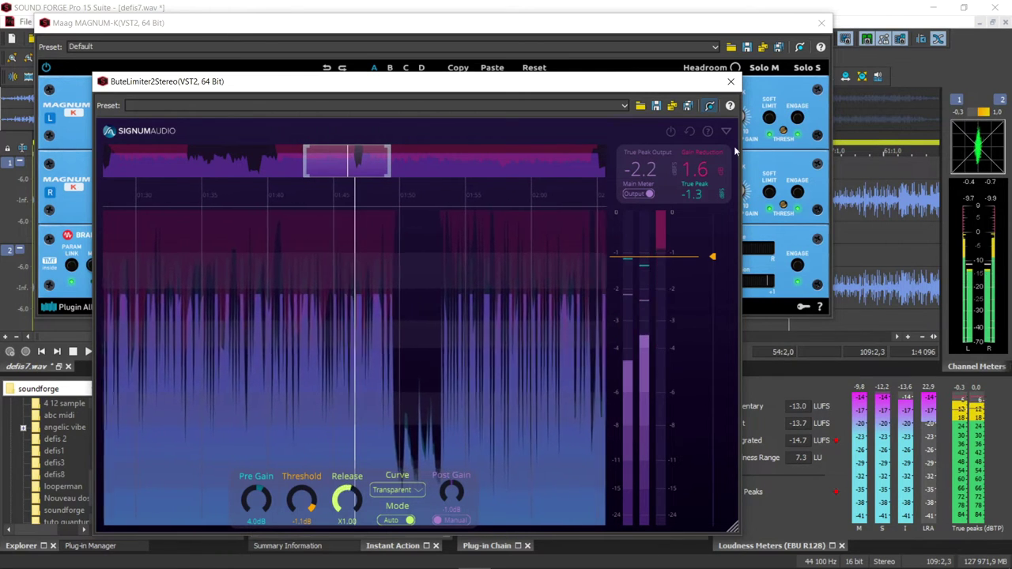
{"action": "left_click", "coordinate": [731, 82]}
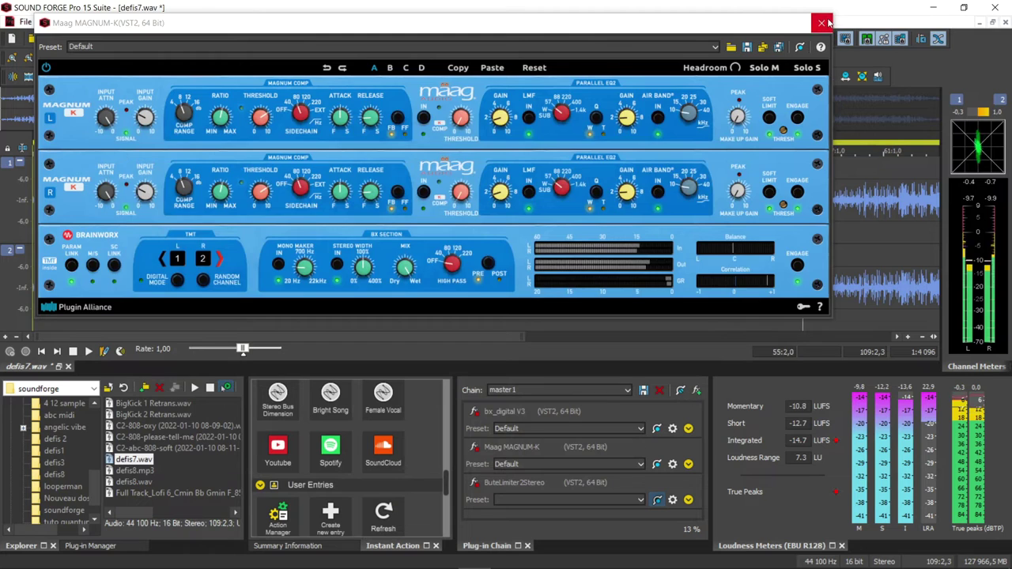
{"action": "left_click", "coordinate": [821, 22]}
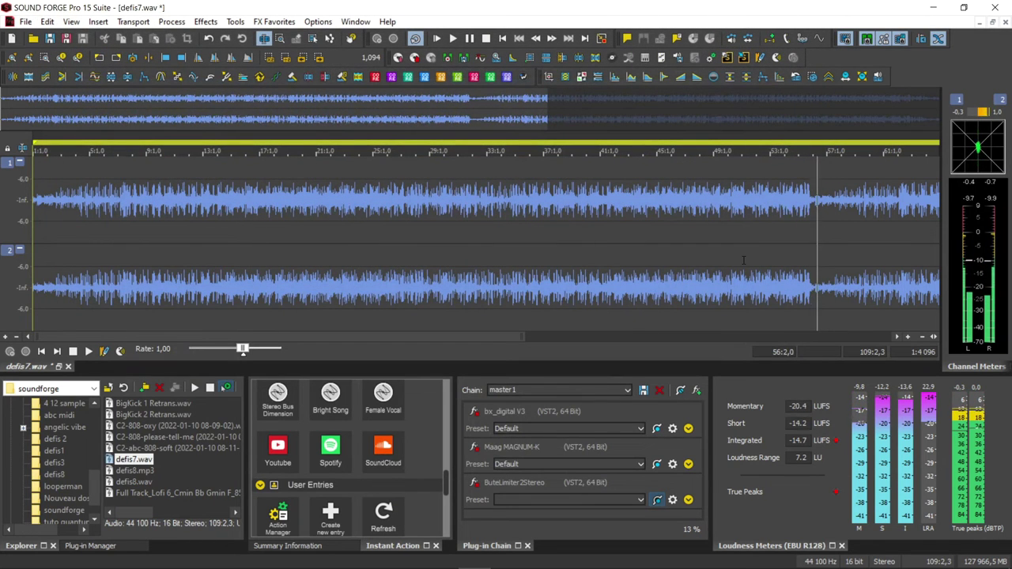
{"action": "key", "text": "space"}
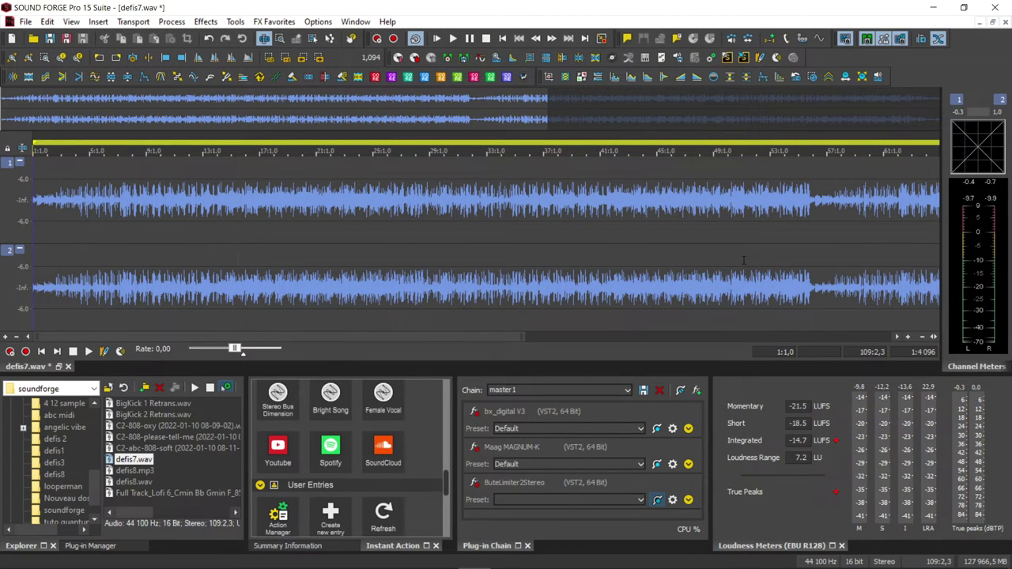
- Load the master2 plug-in chain and open its Millennia NSEQ-2, elysia alpha master, NUGEN ISL2 and LEVELS windows
{"action": "left_click", "coordinate": [645, 391]}
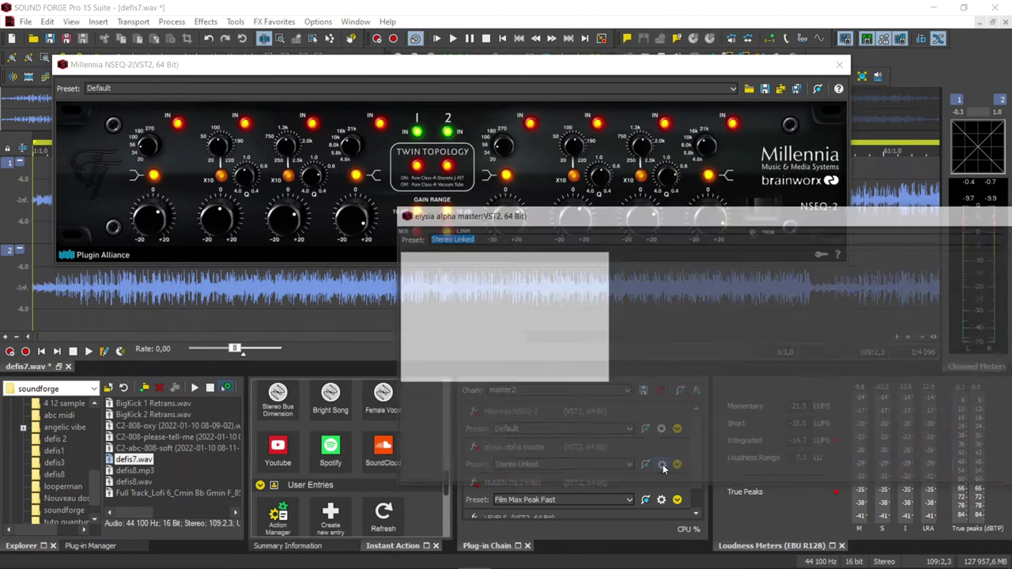
{"action": "left_click_drag", "start_coordinate": [789, 212], "coordinate": [447, 126]}
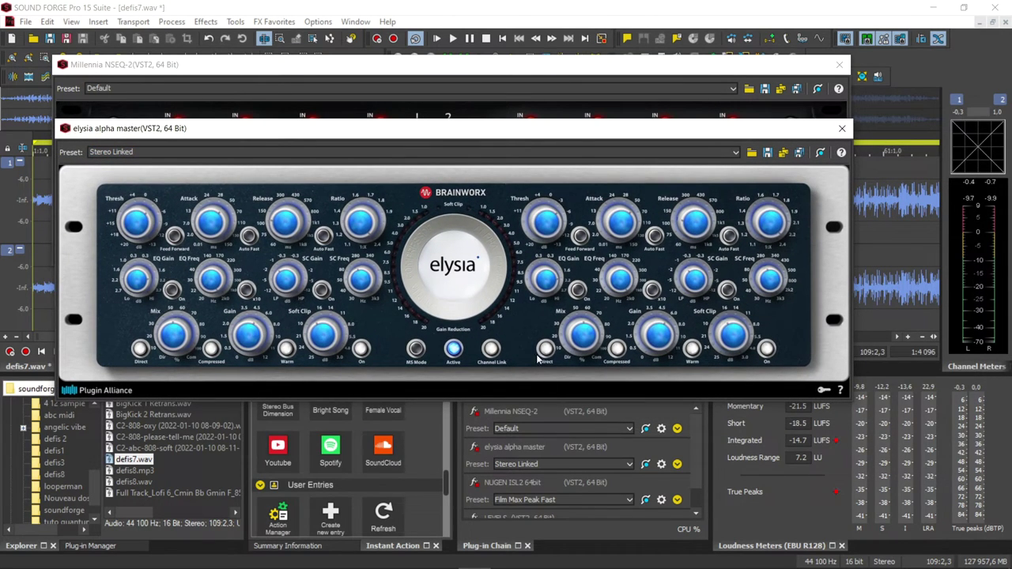
{"action": "left_click", "coordinate": [661, 500]}
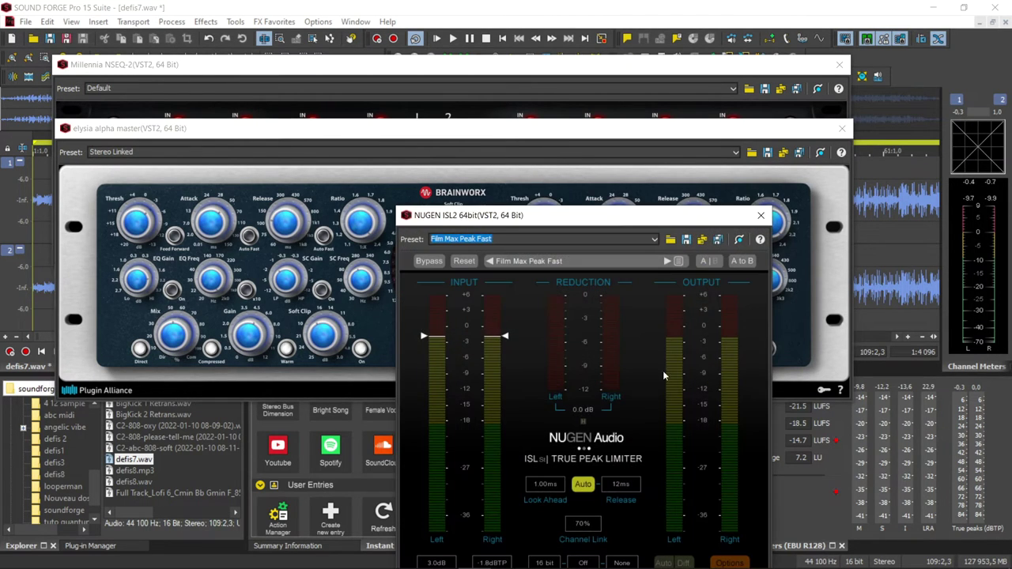
{"action": "left_click_drag", "start_coordinate": [645, 219], "coordinate": [344, 57]}
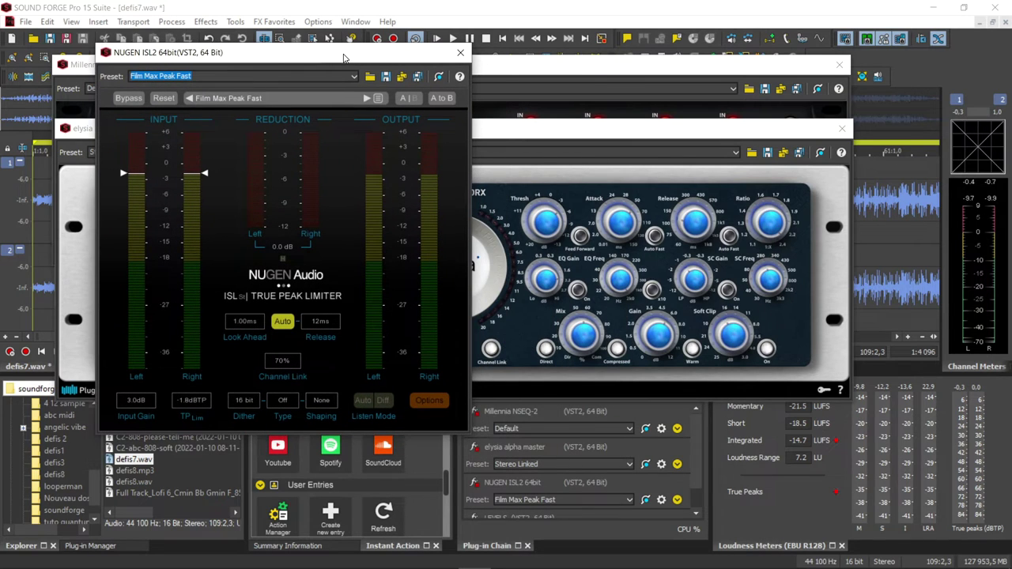
{"action": "left_click_drag", "start_coordinate": [700, 466], "coordinate": [703, 489]}
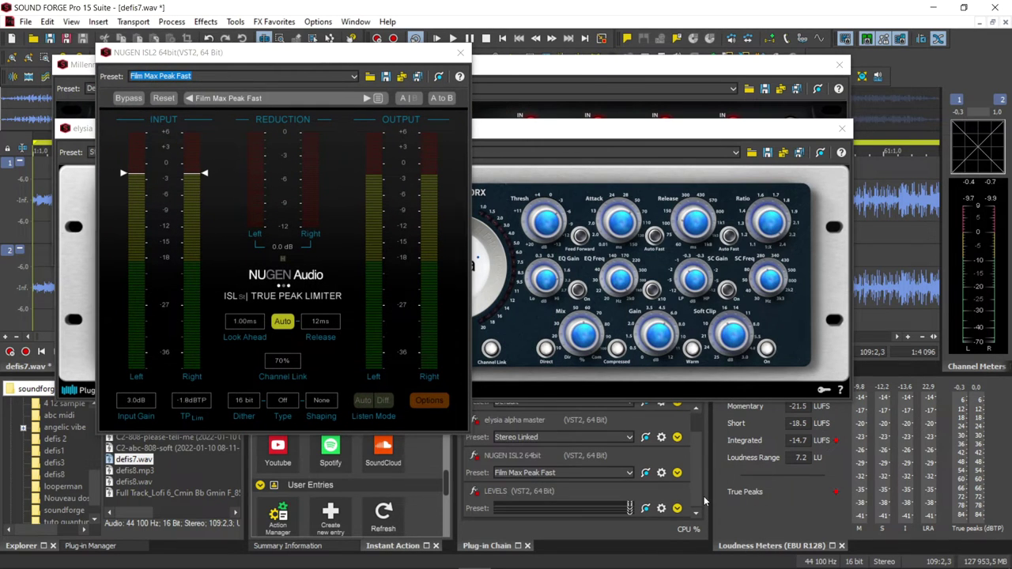
{"action": "left_click", "coordinate": [661, 509]}
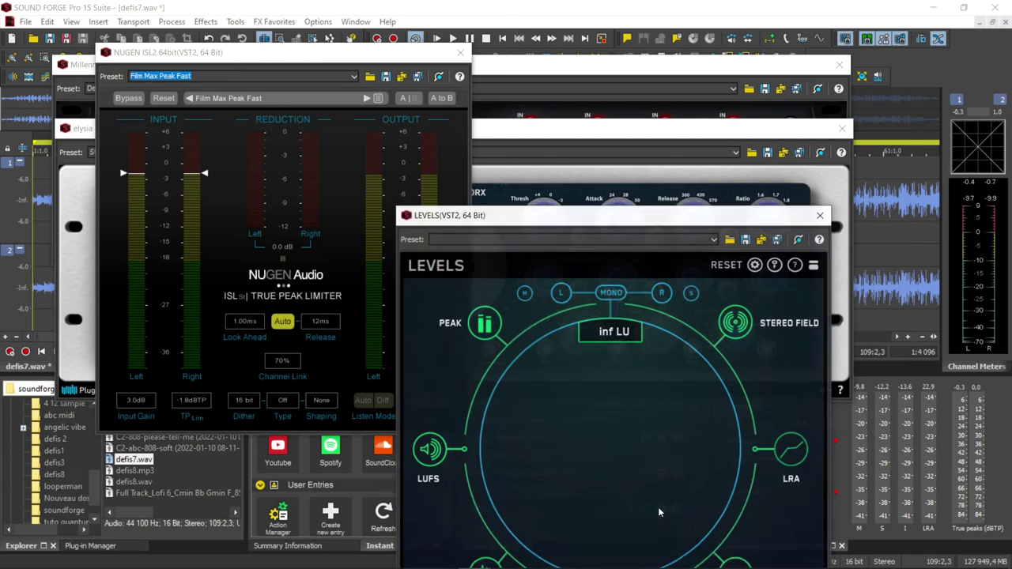
{"action": "left_click_drag", "start_coordinate": [690, 223], "coordinate": [771, 84]}
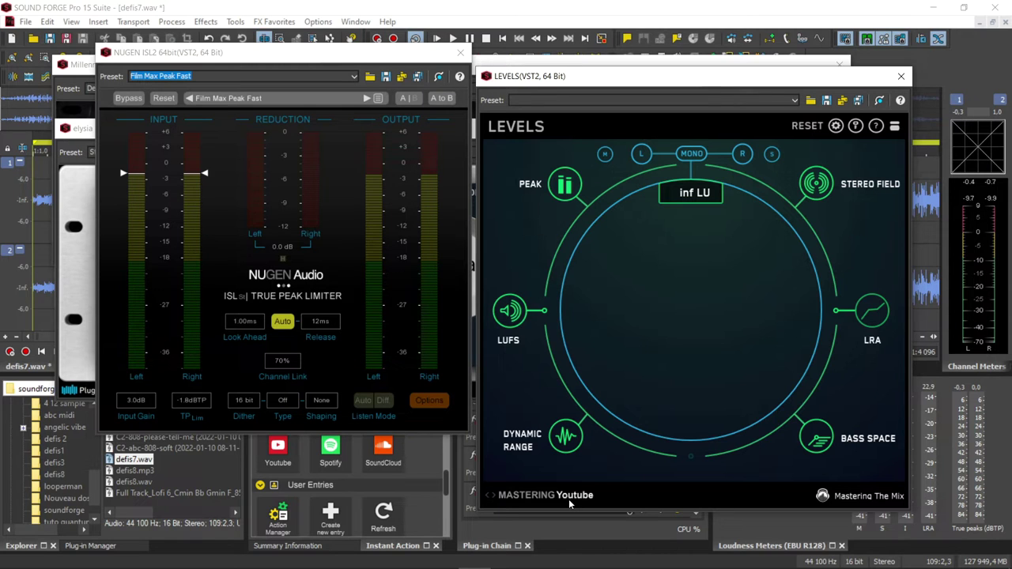
- Play the track through the master2 chain and arrange the windows to show Millennia NSEQ-2, elysia alpha master and LEVELS, closing NUGEN ISL2
{"action": "key", "text": "space"}
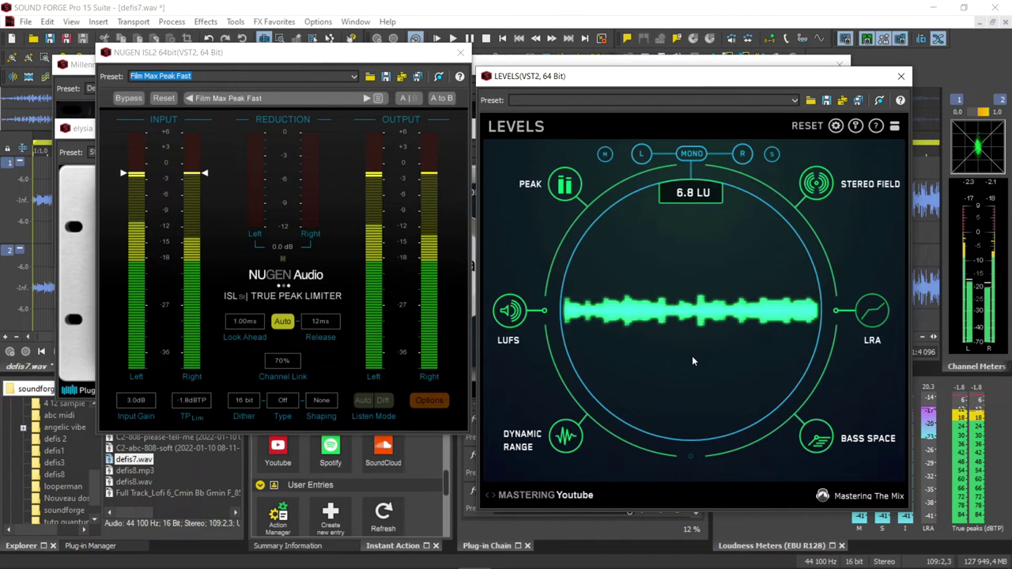
{"action": "left_click_drag", "start_coordinate": [796, 79], "coordinate": [870, 28]}
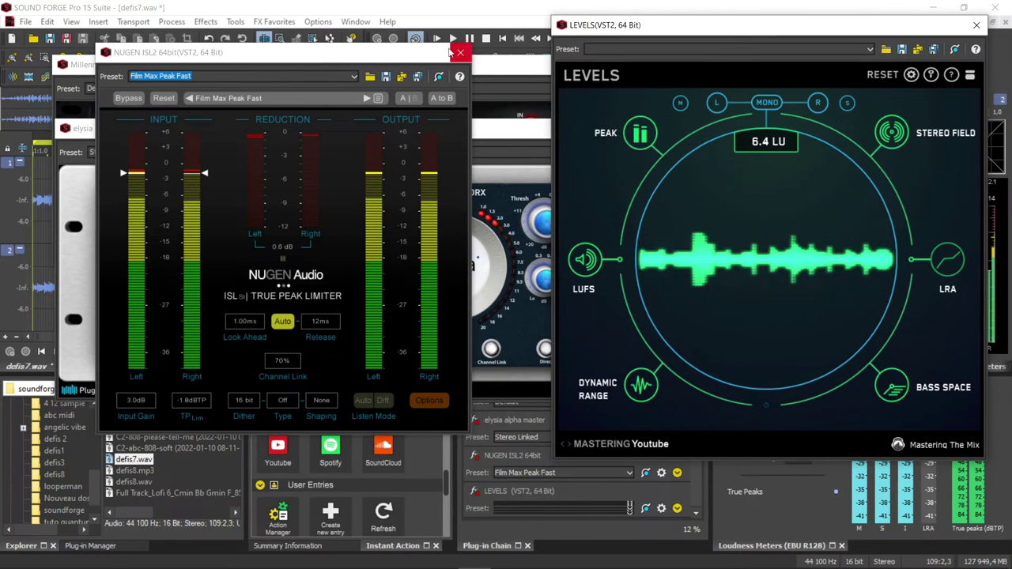
{"action": "left_click_drag", "start_coordinate": [414, 58], "coordinate": [384, 165]}
{"action": "left_click", "coordinate": [431, 160]}
{"action": "left_click_drag", "start_coordinate": [431, 128], "coordinate": [383, 281]}
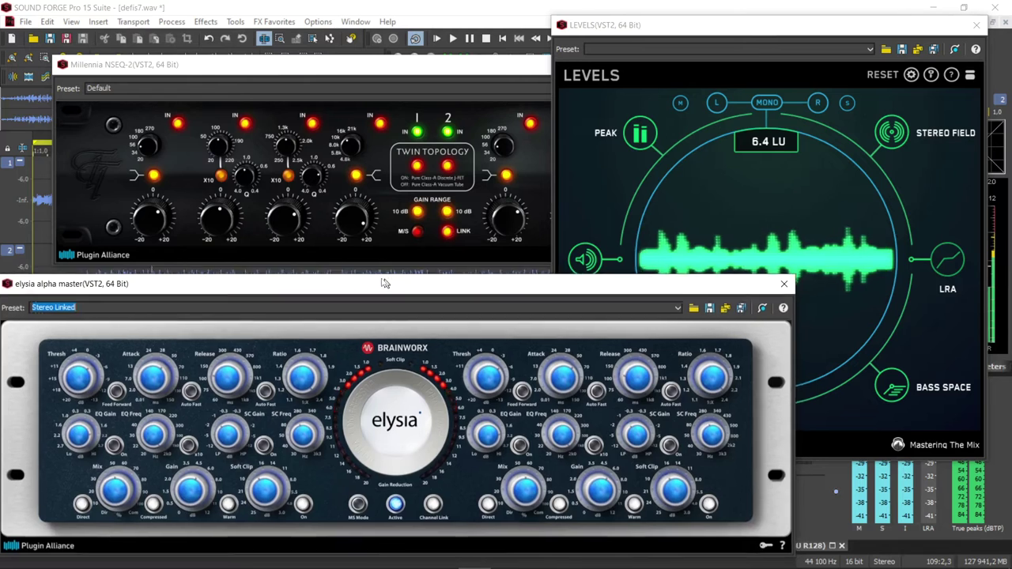
- Close the elysia alpha master and Millennia NSEQ-2 windows and move the LEVELS window clear of the loudness meters
{"action": "left_click", "coordinate": [783, 282]}
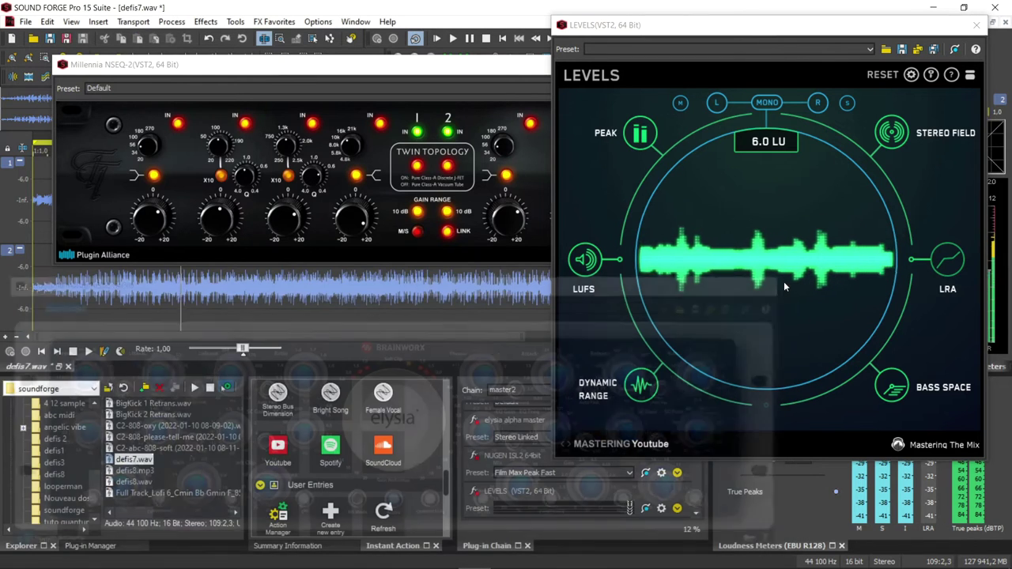
{"action": "left_click_drag", "start_coordinate": [520, 64], "coordinate": [451, 113]}
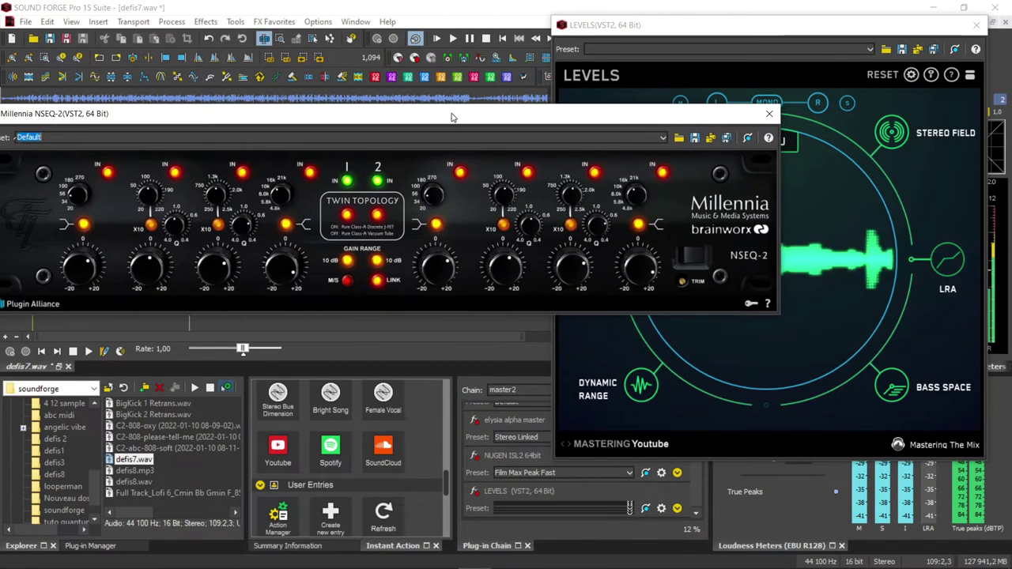
{"action": "left_click", "coordinate": [768, 114]}
{"action": "left_click_drag", "start_coordinate": [827, 26], "coordinate": [369, 15]}
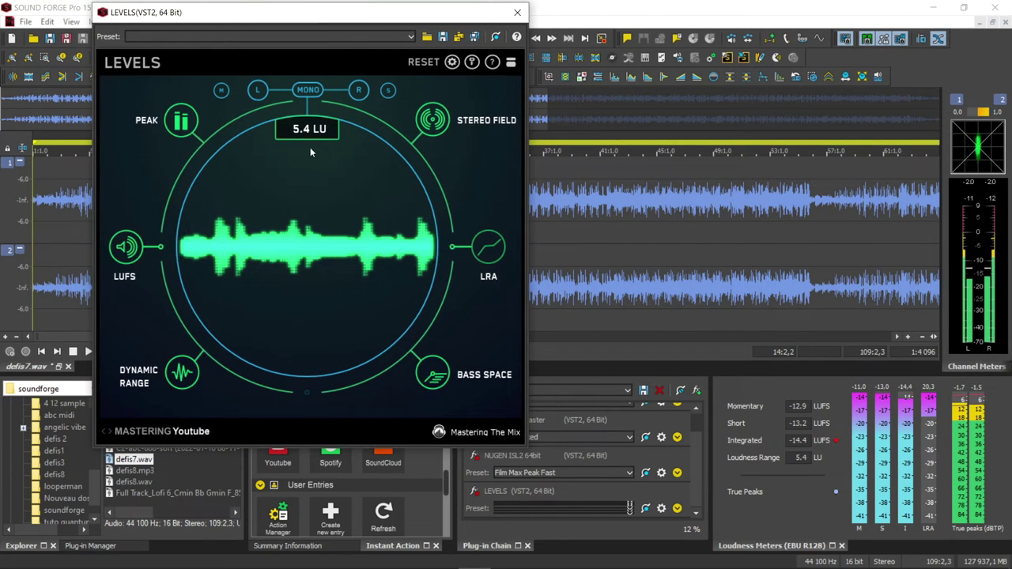
- Check the LUFS, loudness range and true peak readings in LEVELS, stop playback and close its window
{"action": "left_click", "coordinate": [129, 258]}
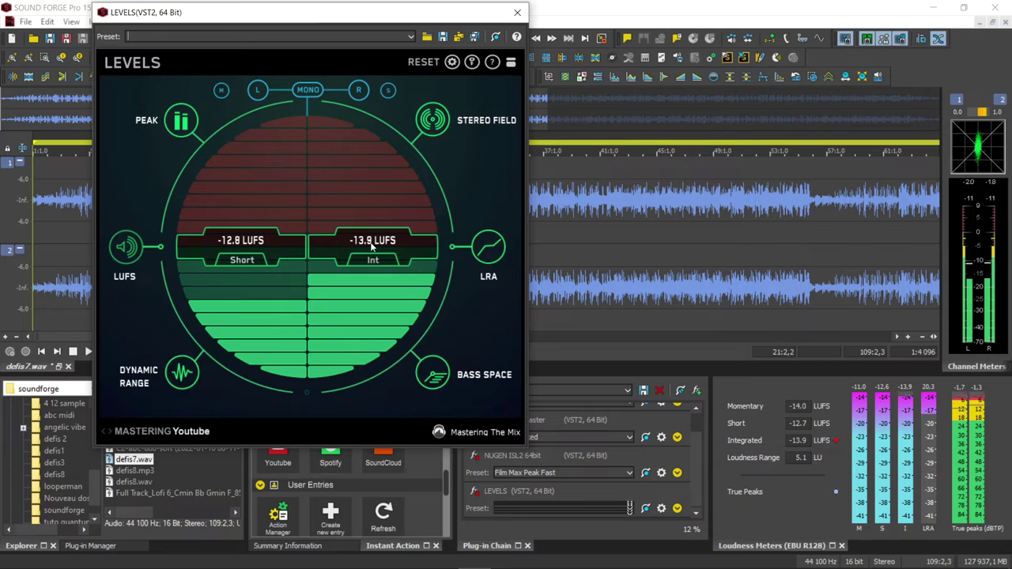
{"action": "left_click", "coordinate": [488, 247]}
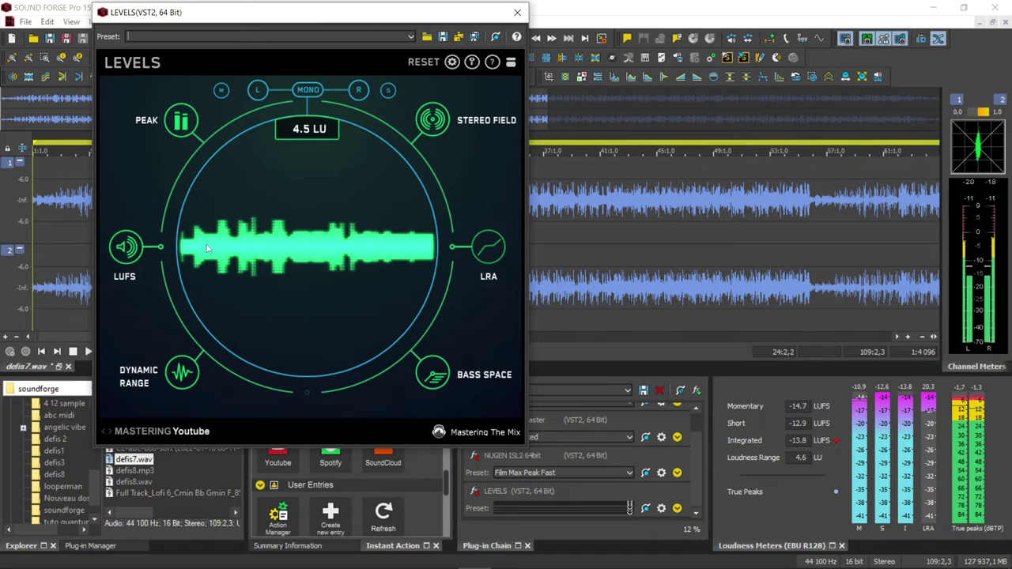
{"action": "left_click", "coordinate": [124, 248]}
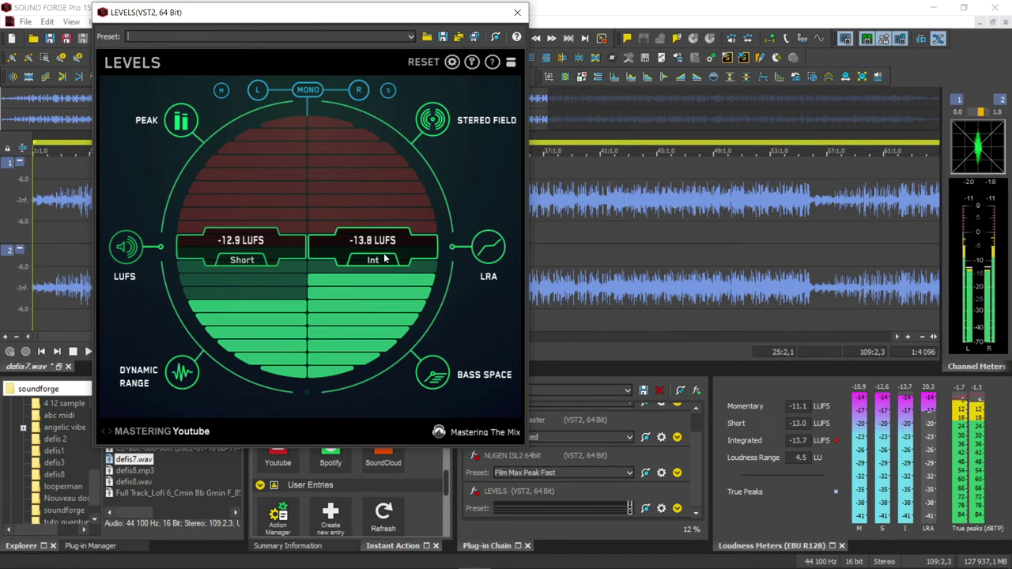
{"action": "left_click", "coordinate": [181, 120]}
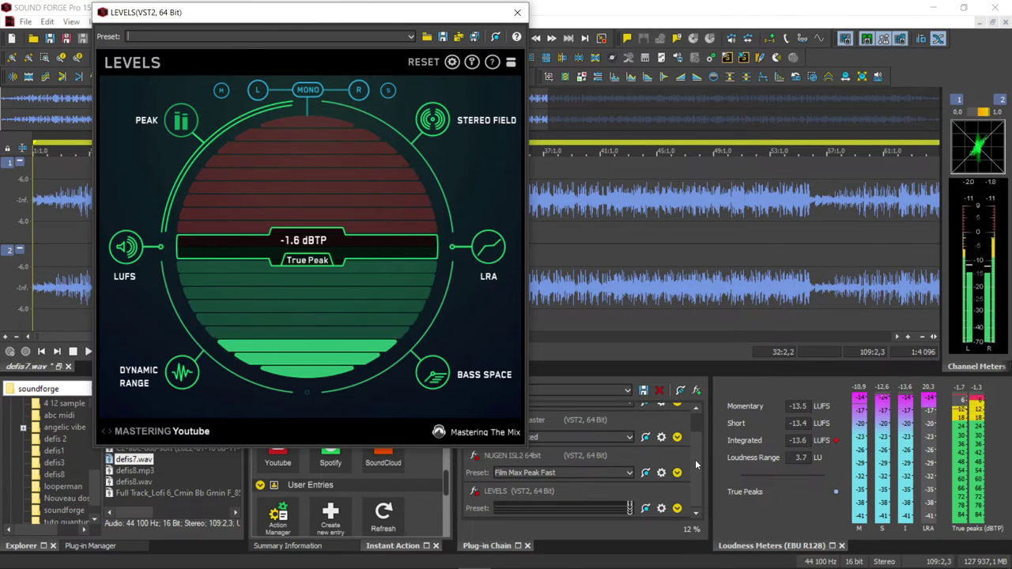
{"action": "key", "text": "space"}
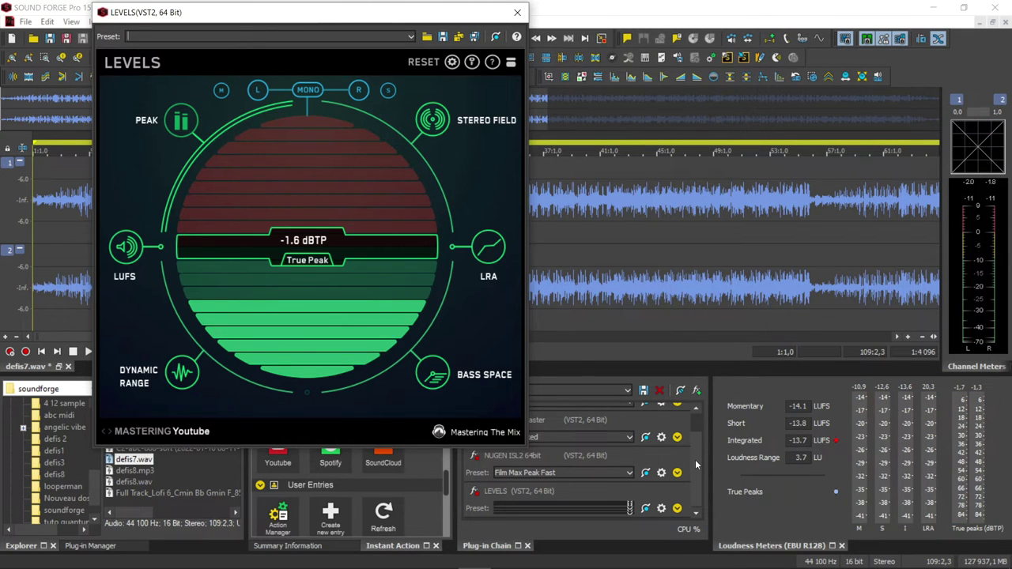
{"action": "left_click", "coordinate": [517, 12]}
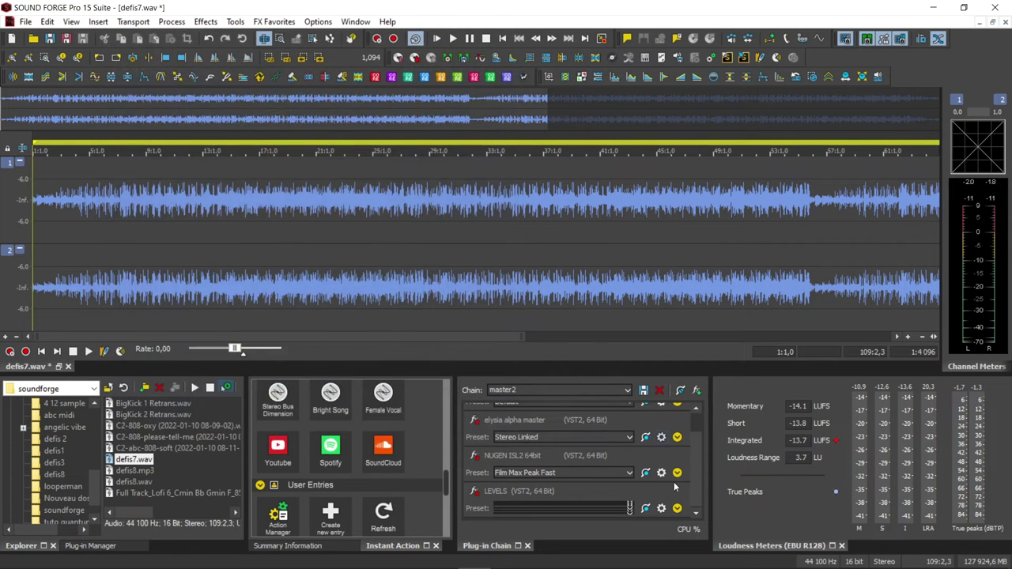
- Load the master3 plug-in chain, open its Maag EQ2 and bx_masterdesk windows, and move bx_masterdesk fully into view
{"action": "scroll", "coordinate": [700, 443], "scroll_direction": "up", "scroll_amount": 1}
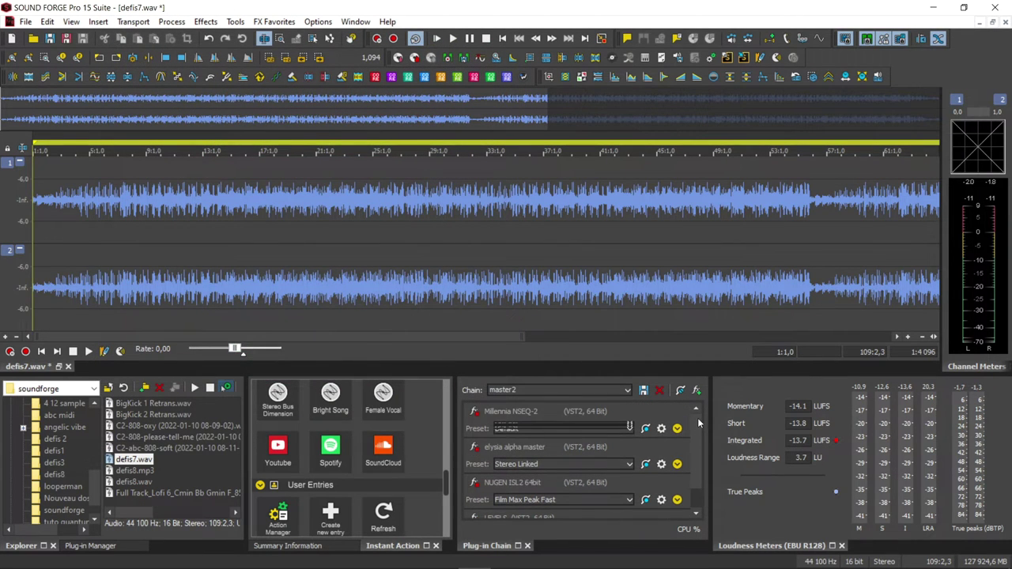
{"action": "scroll", "coordinate": [702, 435], "scroll_direction": "down", "scroll_amount": 1}
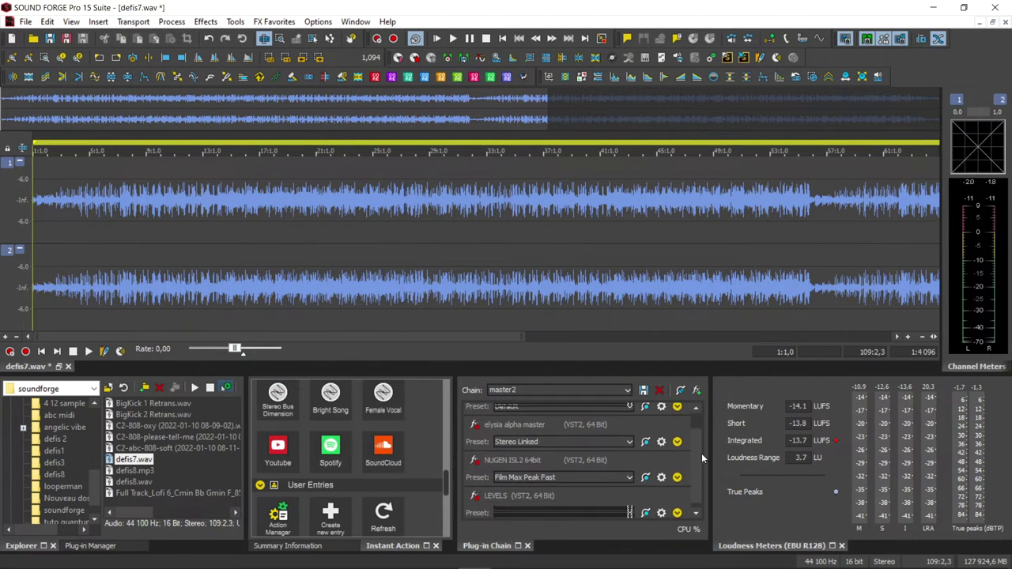
{"action": "left_click", "coordinate": [628, 392]}
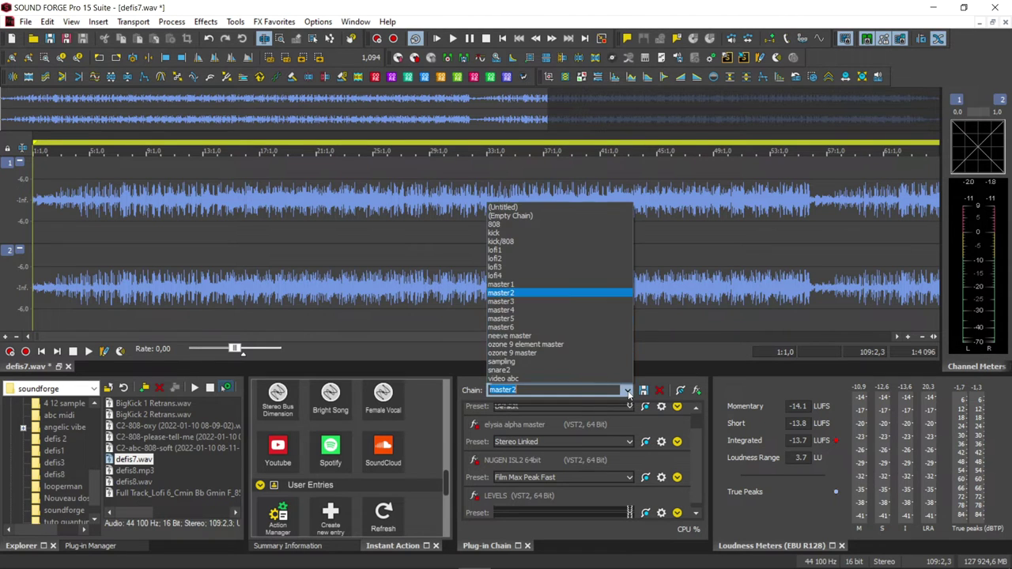
{"action": "left_click", "coordinate": [567, 301]}
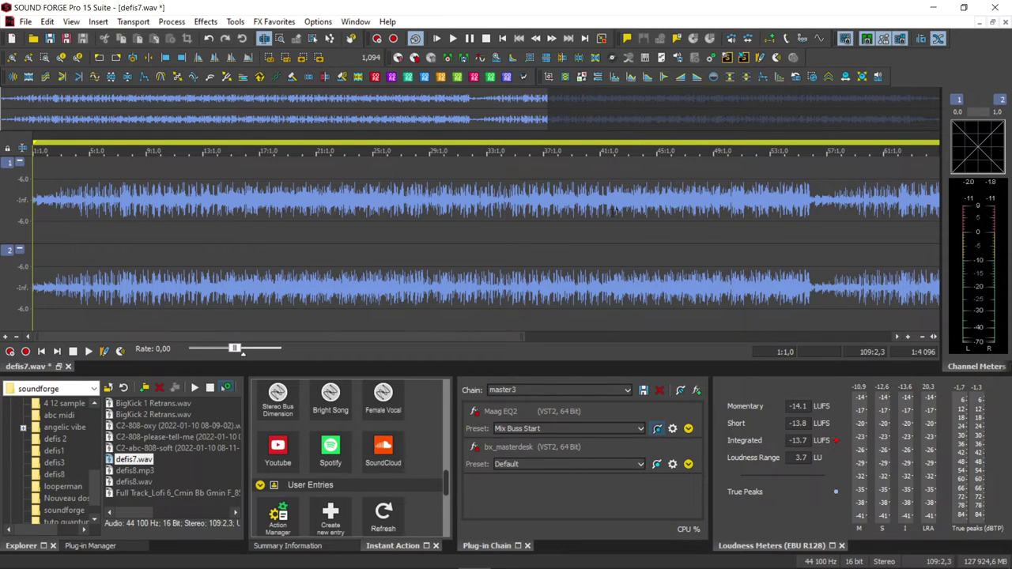
{"action": "left_click", "coordinate": [673, 429]}
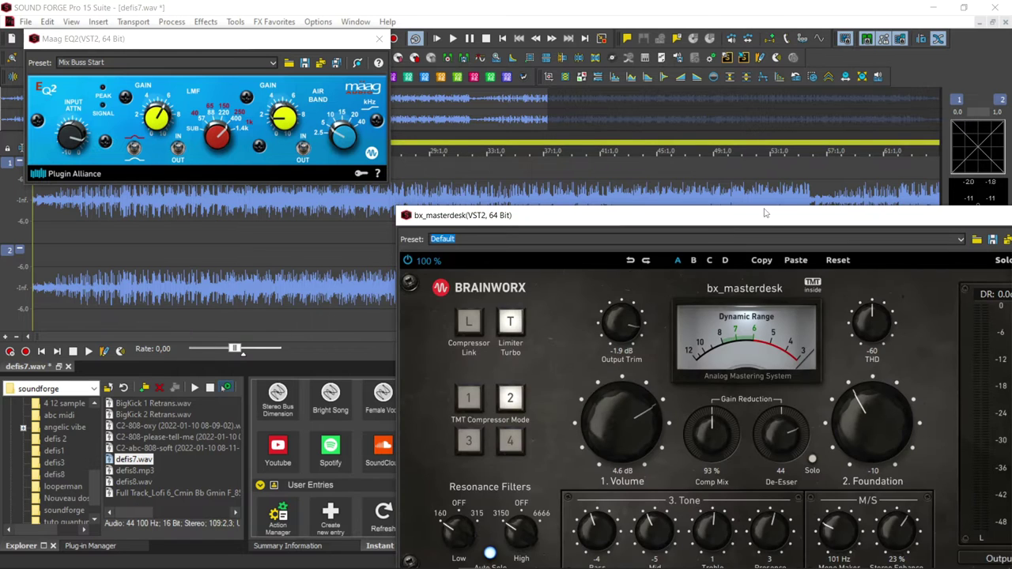
{"action": "left_click_drag", "start_coordinate": [765, 212], "coordinate": [435, 83]}
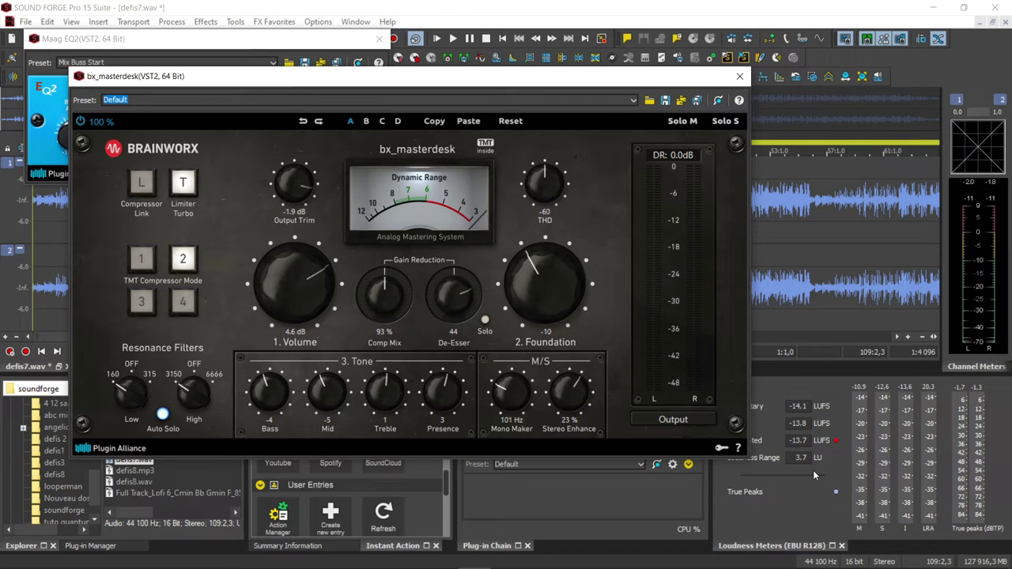
- Audition bx_masterdesk's Foundation during playback by lowering it to -30 and raising it, return it to -10, and stop playback
{"action": "key", "text": "space"}
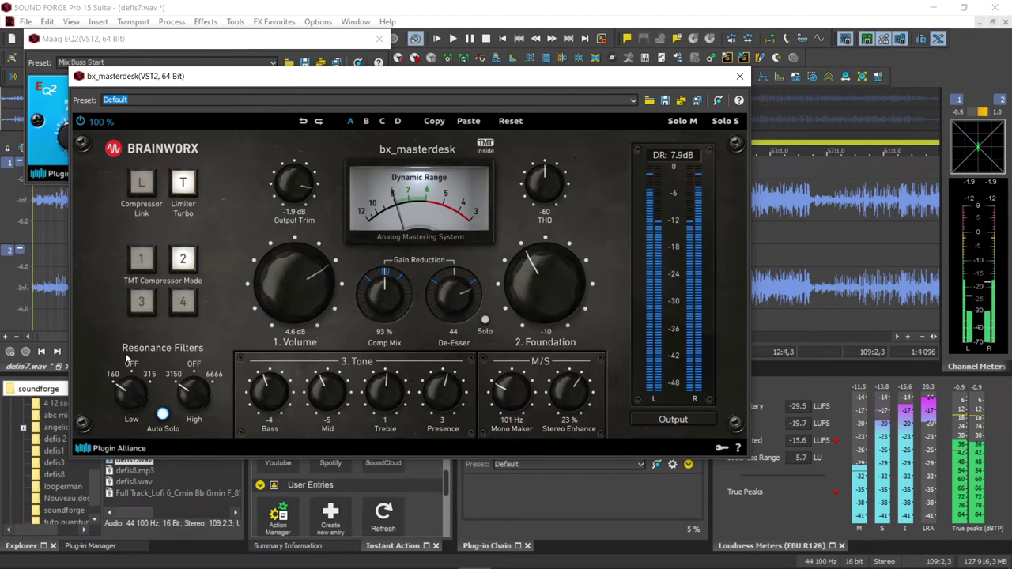
{"action": "left_click", "coordinate": [126, 392]}
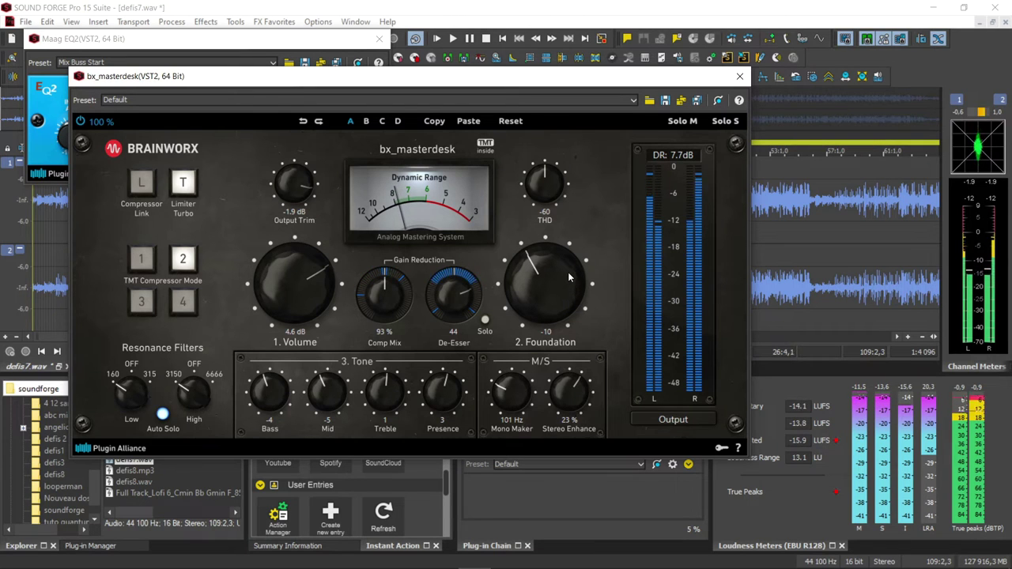
{"action": "left_click_drag", "start_coordinate": [569, 277], "coordinate": [550, 299]}
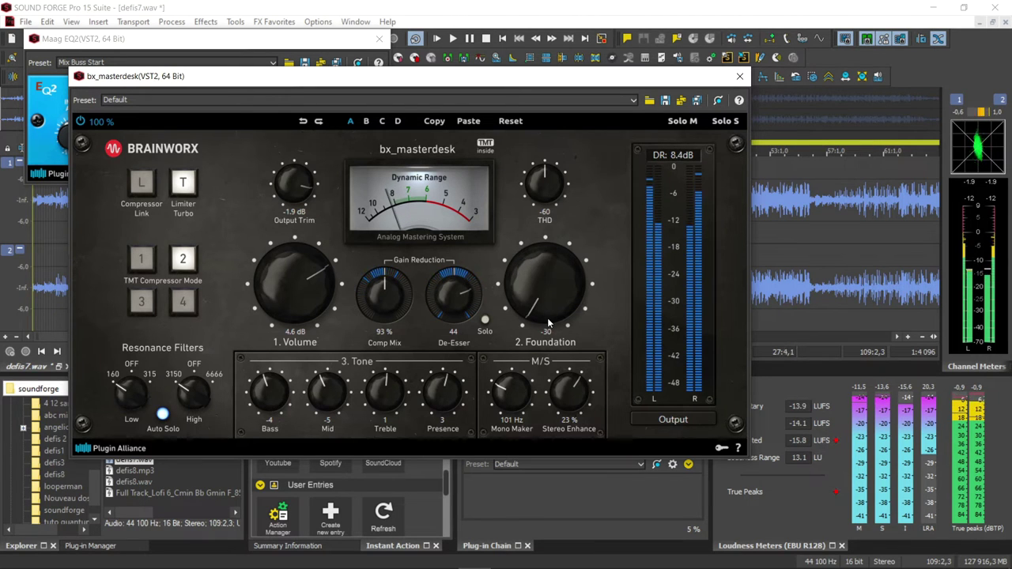
{"action": "left_click_drag", "start_coordinate": [549, 279], "coordinate": [560, 224]}
{"action": "left_click_drag", "start_coordinate": [561, 209], "coordinate": [545, 252]}
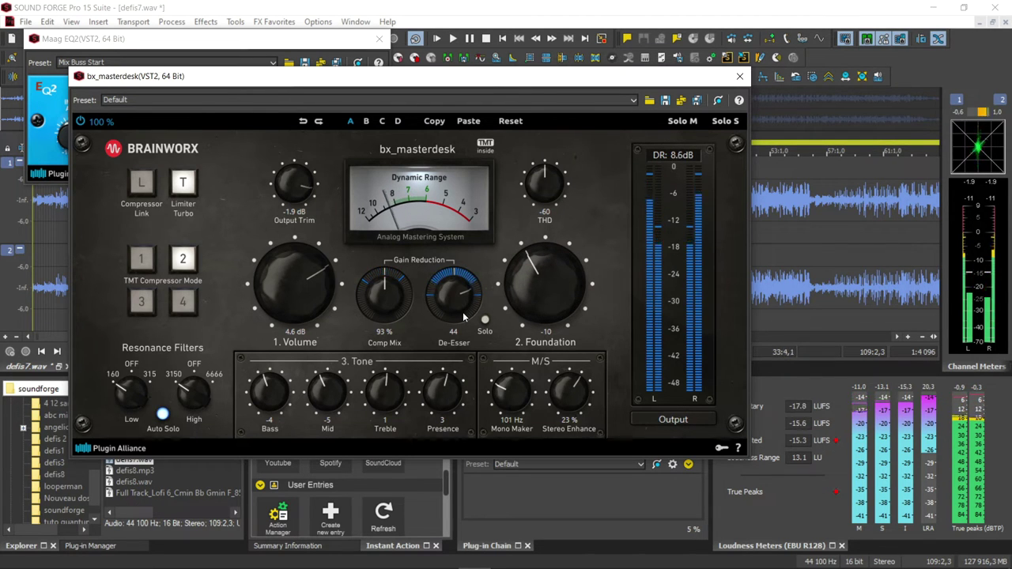
{"action": "key", "text": "space"}
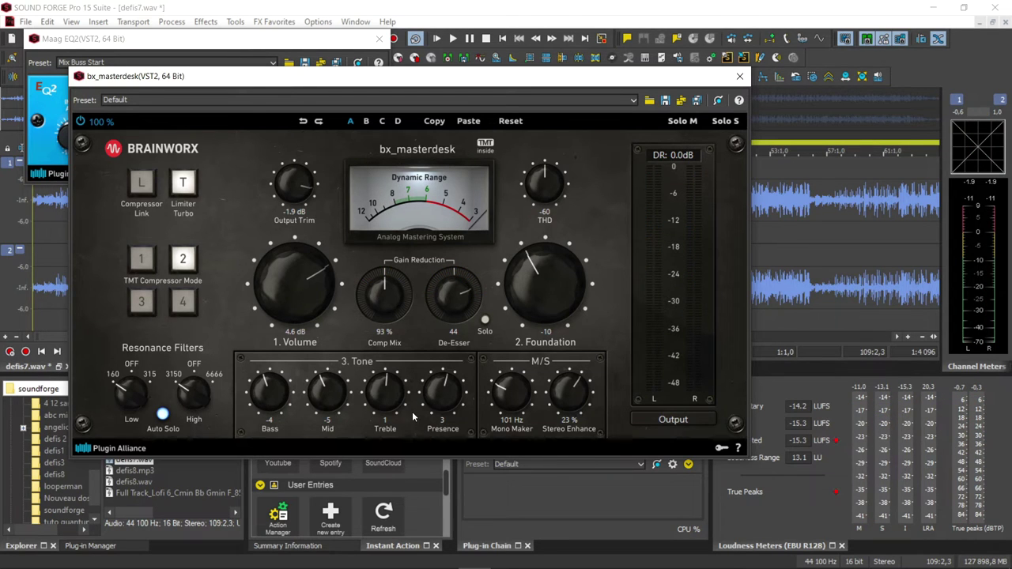
- Lower the Bass tone in bx_masterdesk to -5 while the track plays, and stop playback after listening
{"action": "key", "text": "space"}
{"action": "mouse_move", "coordinate": [267, 397]}
{"action": "left_mouse_down"}
{"action": "mouse_move", "coordinate": [272, 336]}
{"action": "mouse_move", "coordinate": [273, 405]}
{"action": "left_mouse_up"}
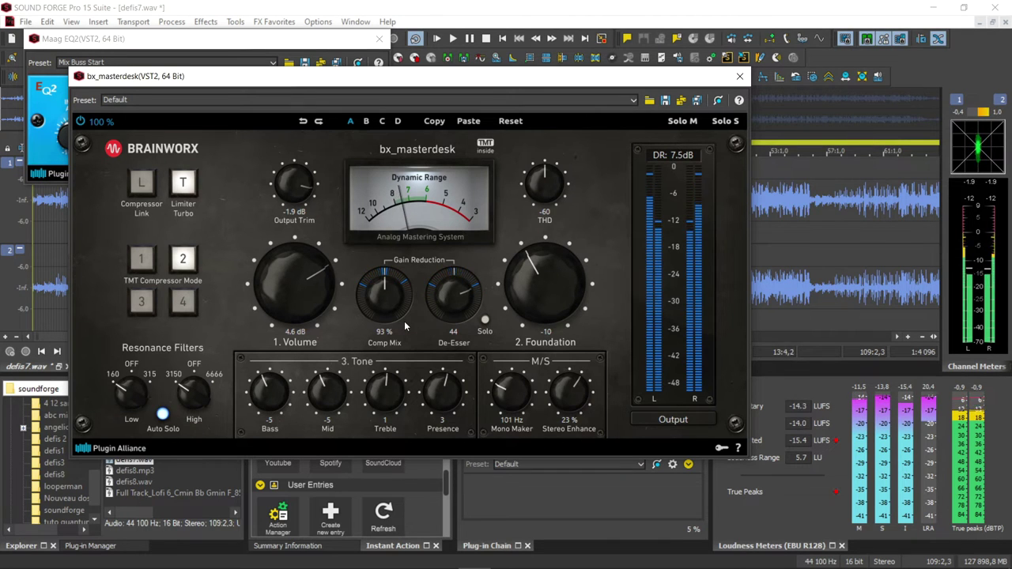
{"action": "key", "text": "space"}
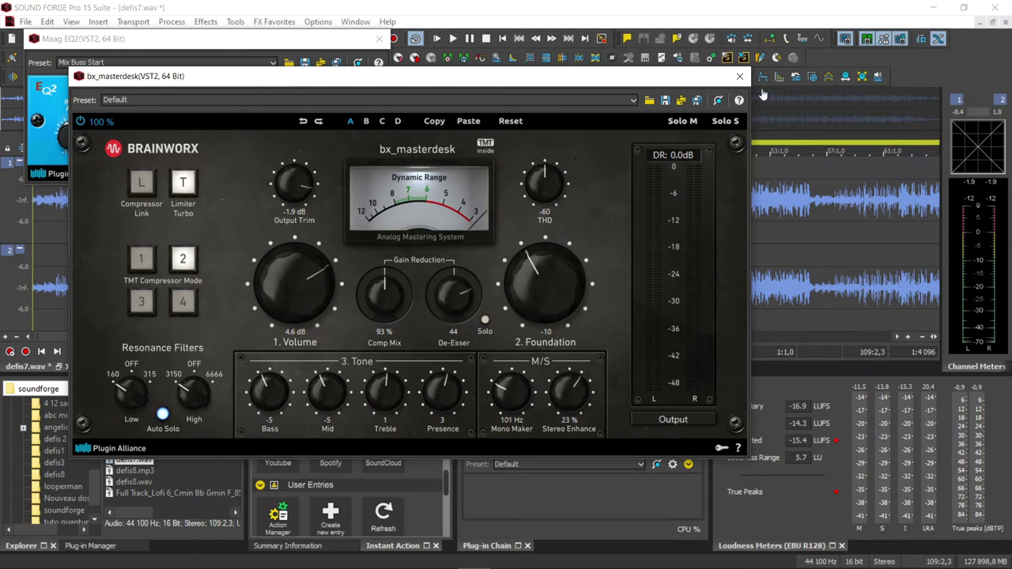
- Close the bx_masterdesk and Maag EQ2 windows, and play the track through the master3 chain to check its loudness
{"action": "left_click", "coordinate": [737, 78]}
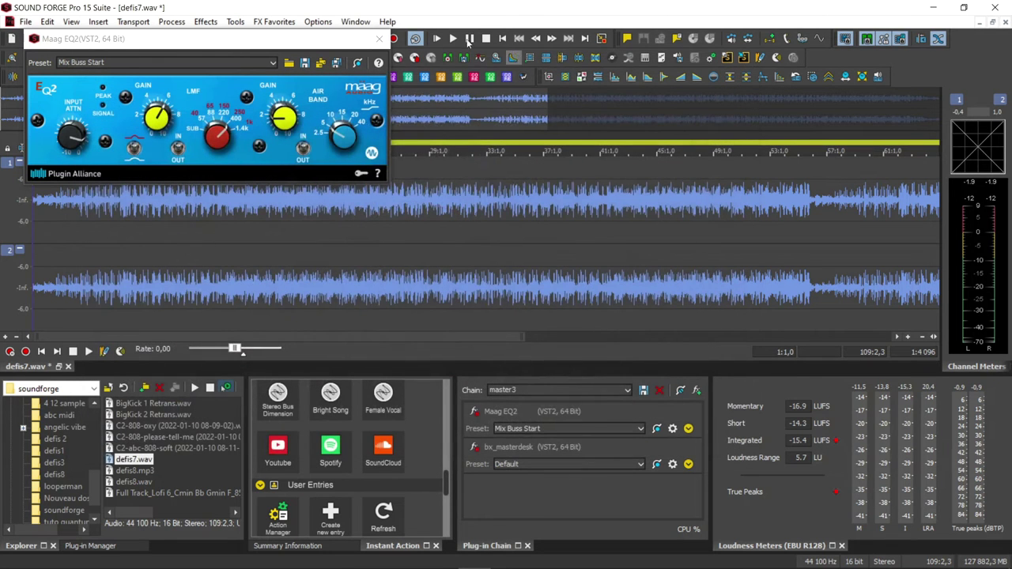
{"action": "left_click", "coordinate": [379, 38]}
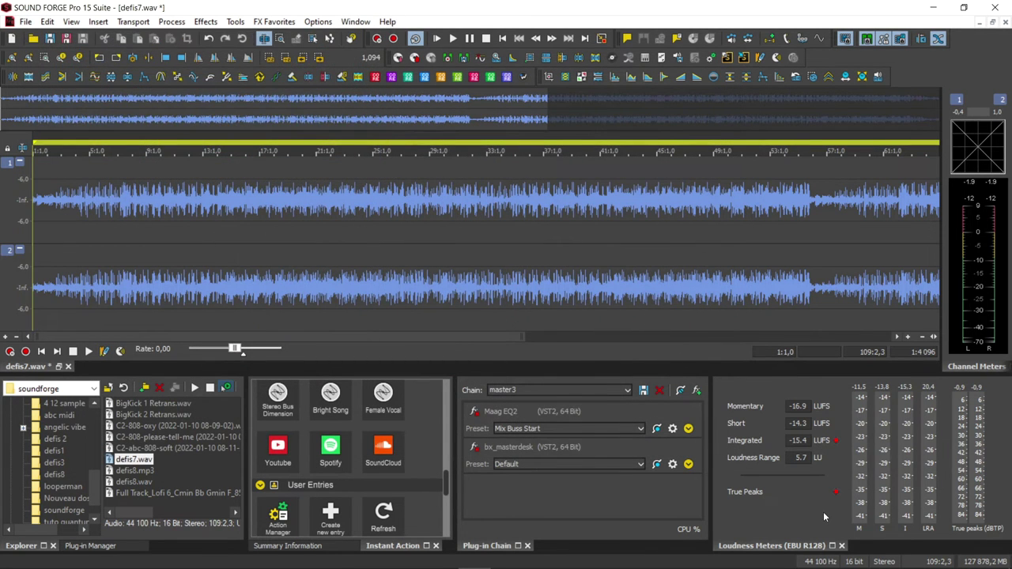
{"action": "key", "text": "space"}
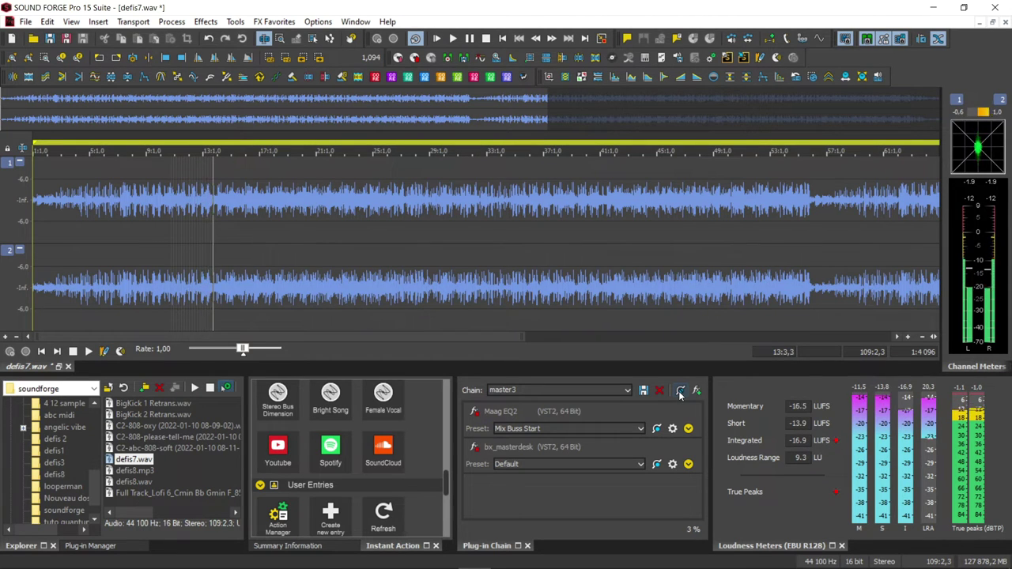
{"action": "key", "text": "space"}
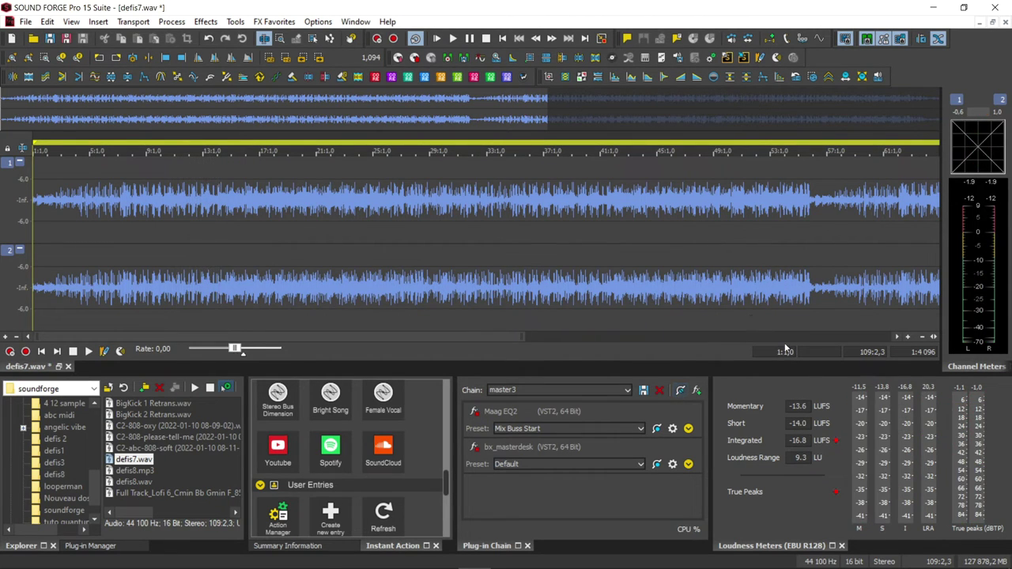
- Load the master4 plug-in chain and open and arrange its SPL Passeq, SPL IRON and BC Protector 2 windows
{"action": "left_click", "coordinate": [627, 390]}
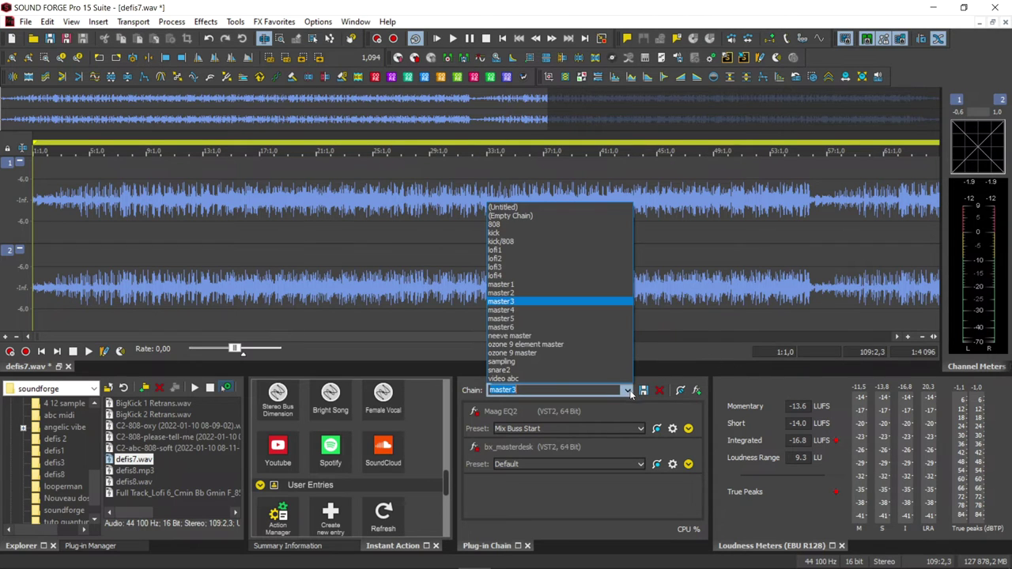
{"action": "left_click", "coordinate": [507, 310]}
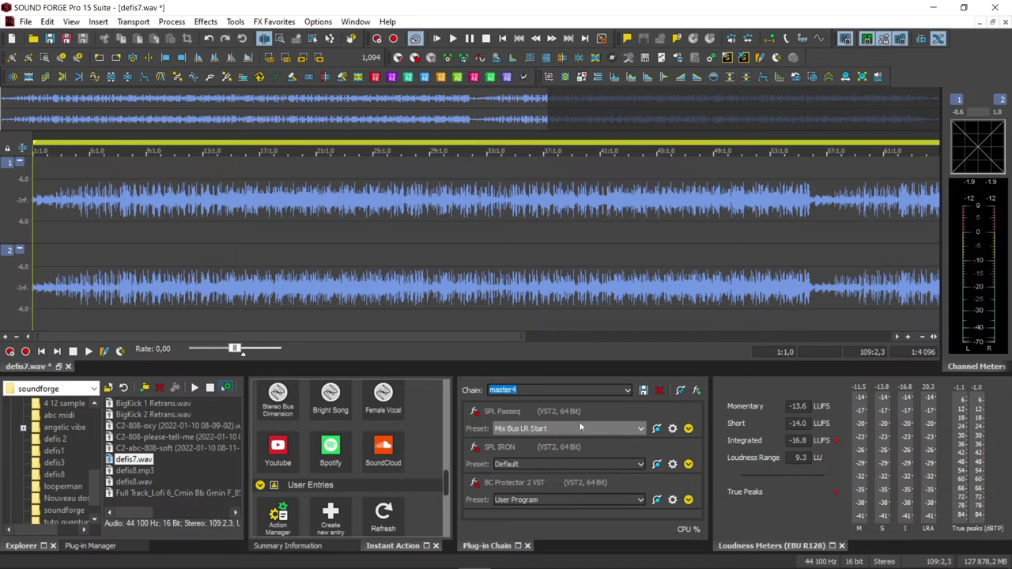
{"action": "left_click", "coordinate": [672, 429]}
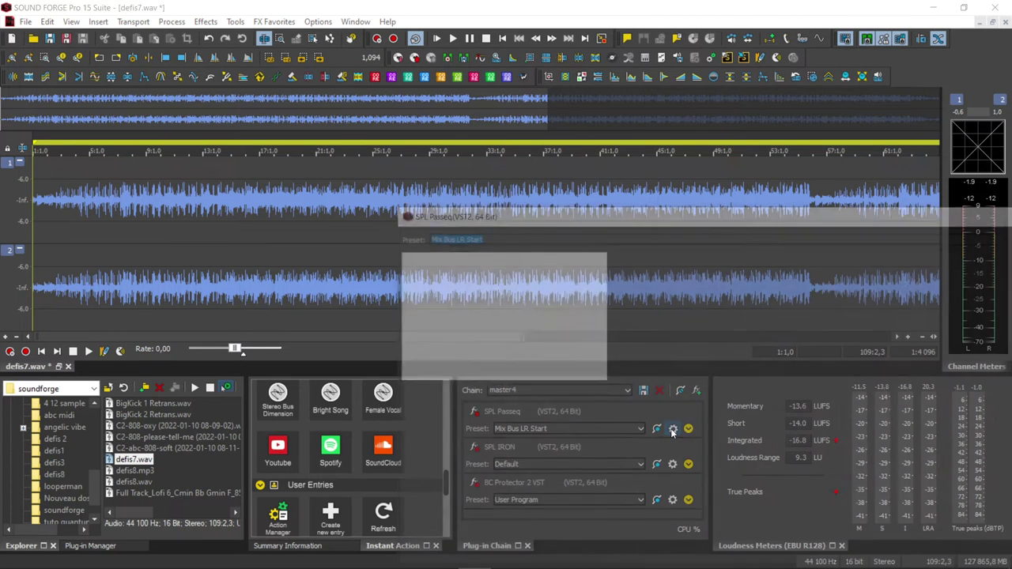
{"action": "left_click_drag", "start_coordinate": [215, 63], "coordinate": [230, 35]}
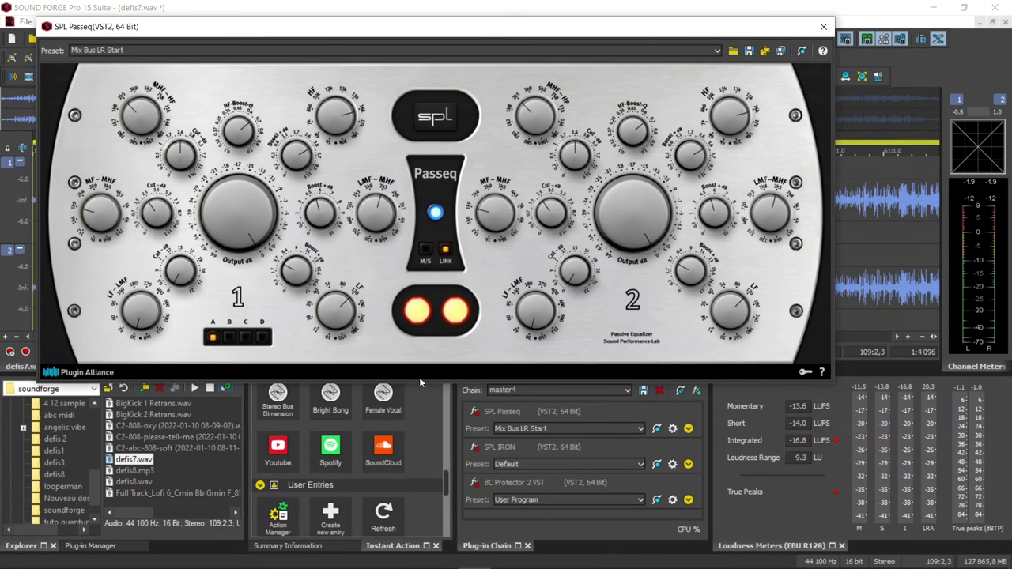
{"action": "left_click", "coordinate": [672, 465]}
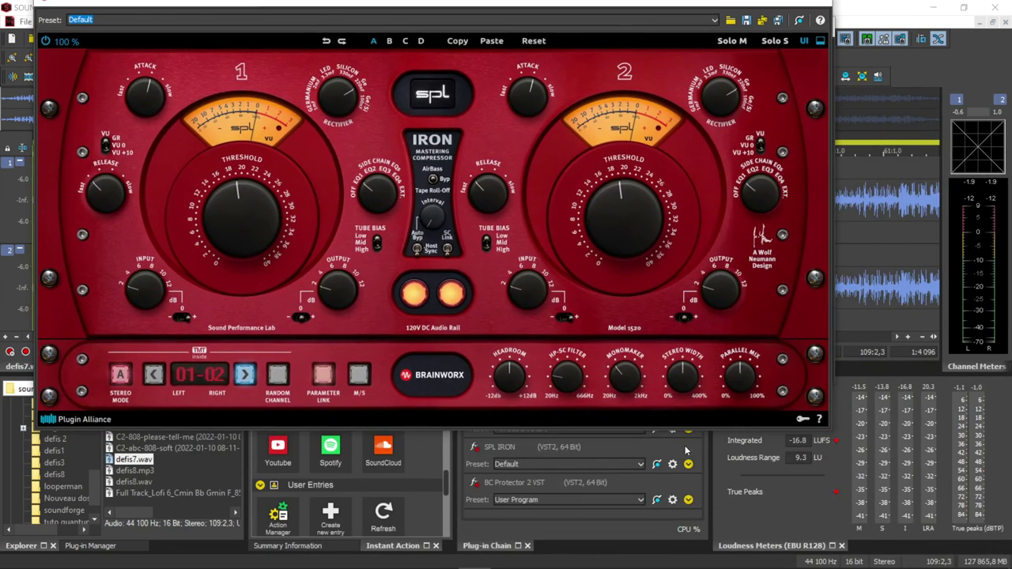
{"action": "left_click", "coordinate": [672, 500]}
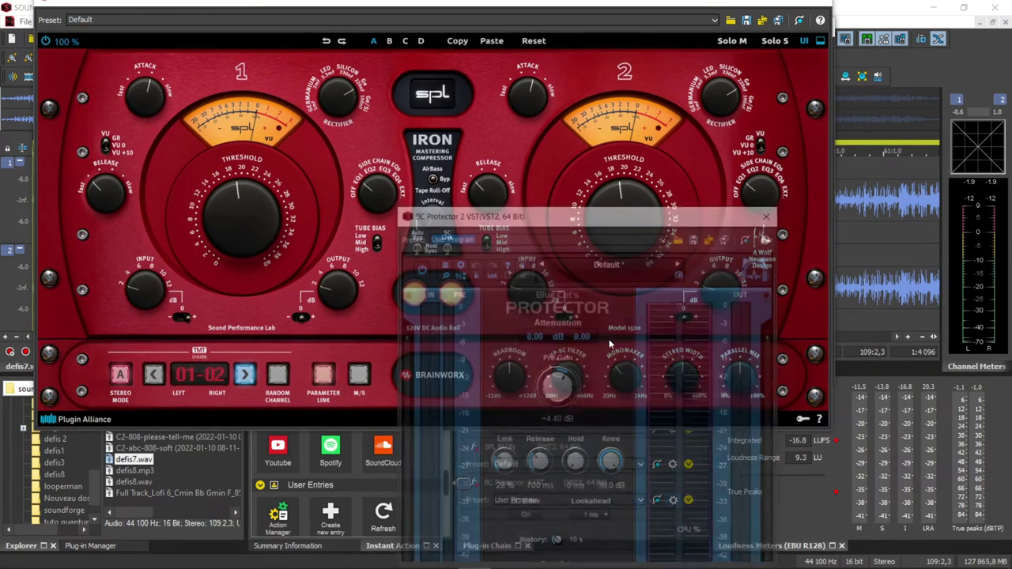
{"action": "left_click_drag", "start_coordinate": [587, 227], "coordinate": [410, 59]}
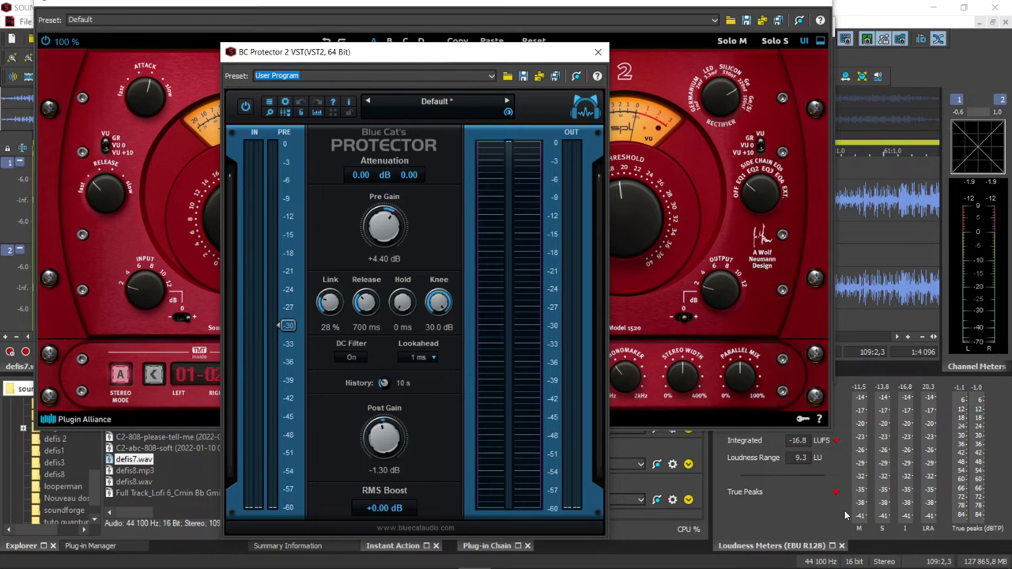
- Reset the loudness meters and play the track through the master4 chain
{"action": "right_click", "coordinate": [779, 492]}
{"action": "left_click", "coordinate": [828, 338]}
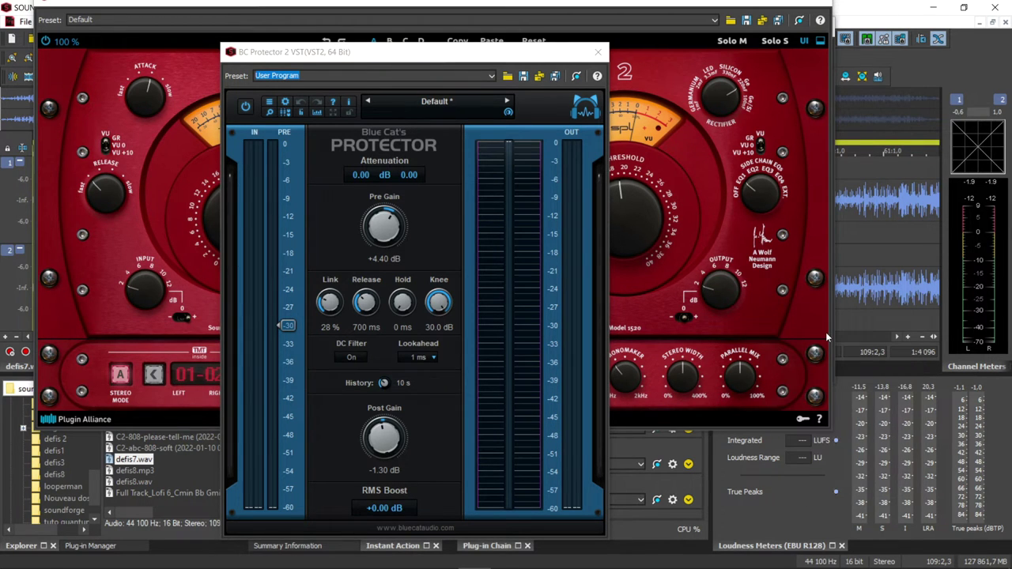
{"action": "key", "text": "space"}
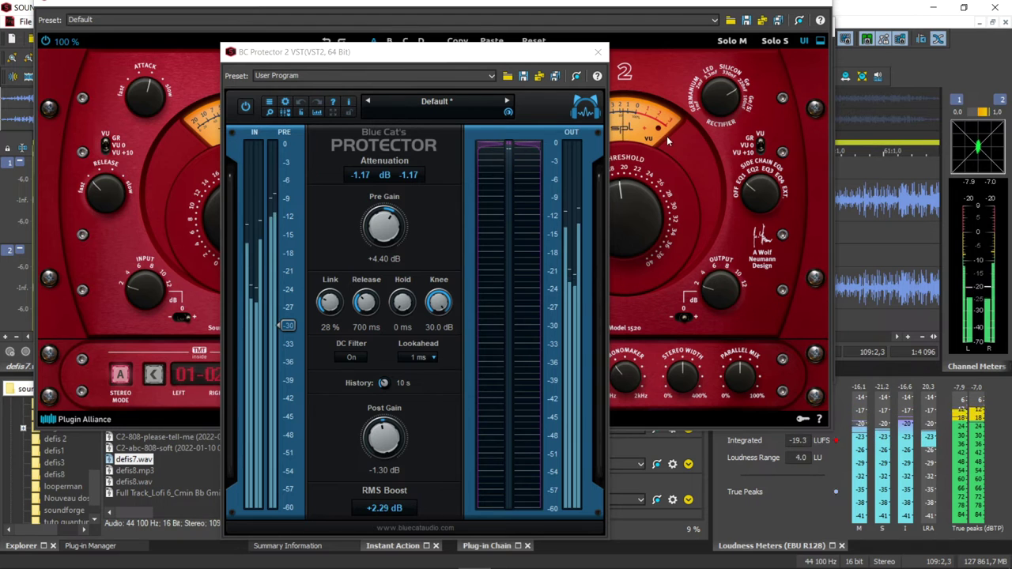
- Close the BC Protector 2 window and rearrange the SPL IRON and SPL Passeq windows while the track plays
{"action": "left_click_drag", "start_coordinate": [567, 57], "coordinate": [568, 79]}
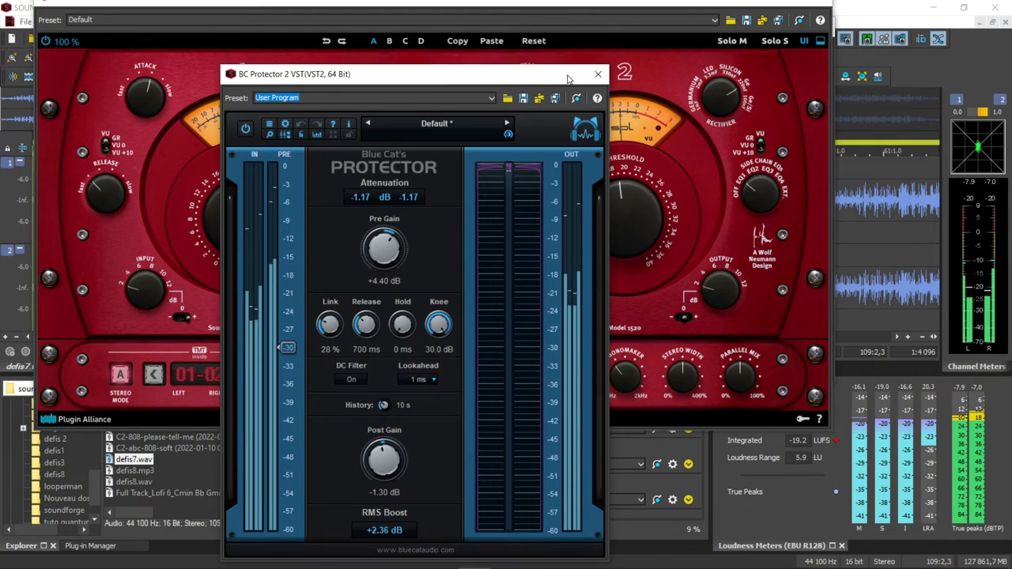
{"action": "left_click", "coordinate": [598, 74]}
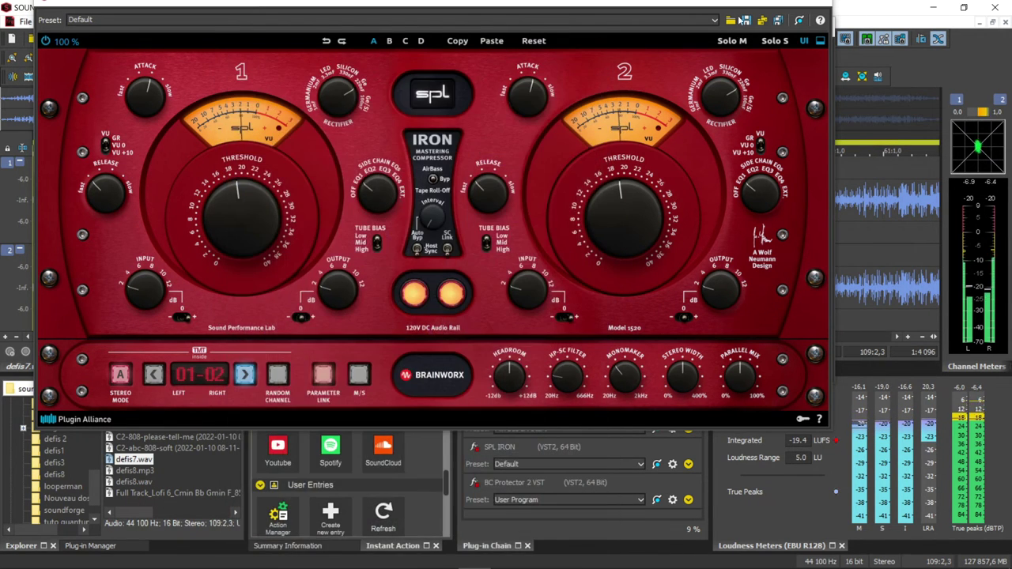
{"action": "left_click_drag", "start_coordinate": [753, 6], "coordinate": [750, 120]}
{"action": "left_click", "coordinate": [679, 33]}
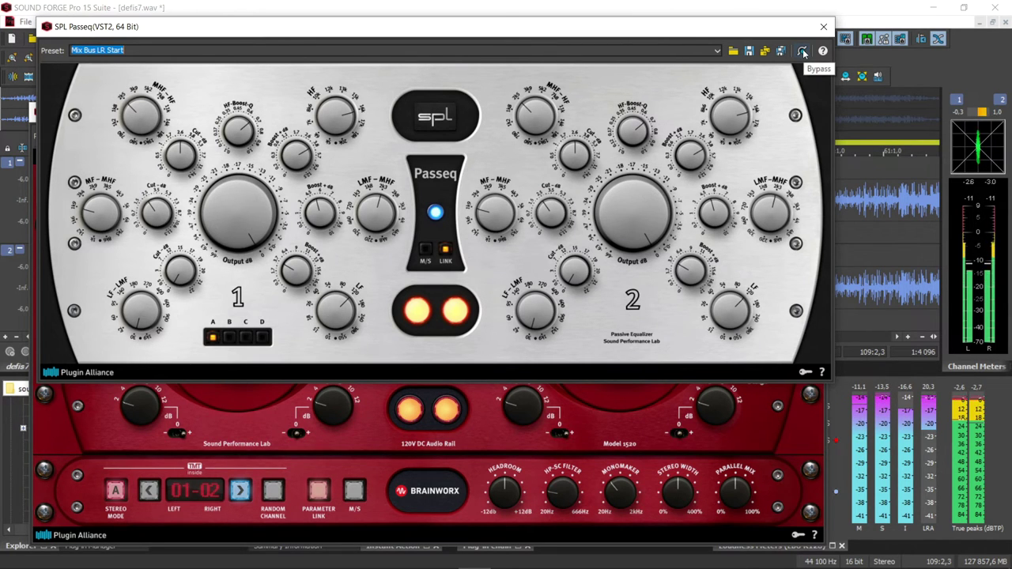
- Toggle SPL Passeq's bypass during playback, and close the SPL IRON and SPL Passeq windows
{"action": "left_click", "coordinate": [804, 51]}
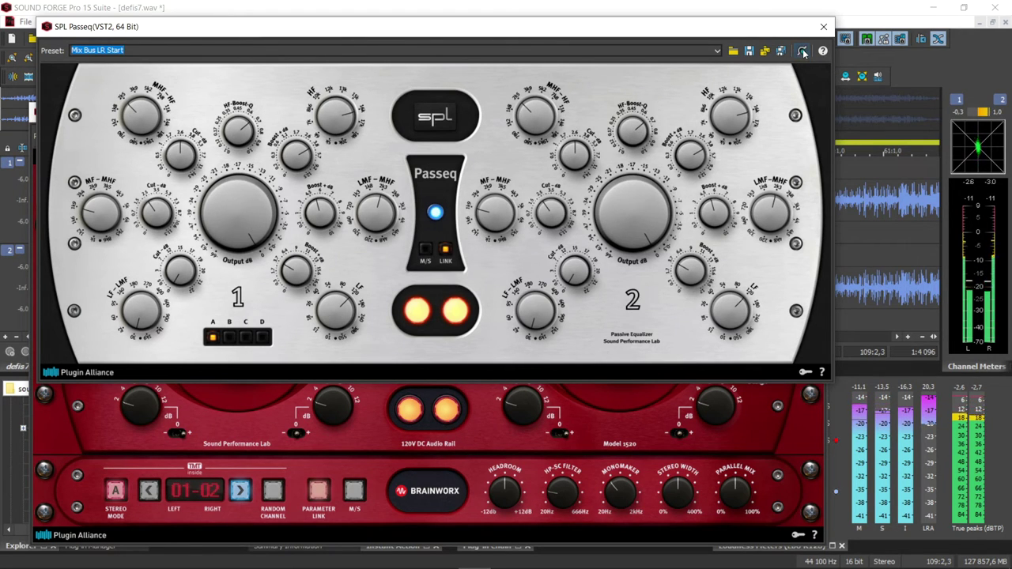
{"action": "left_click", "coordinate": [766, 423]}
{"action": "left_click", "coordinate": [816, 111]}
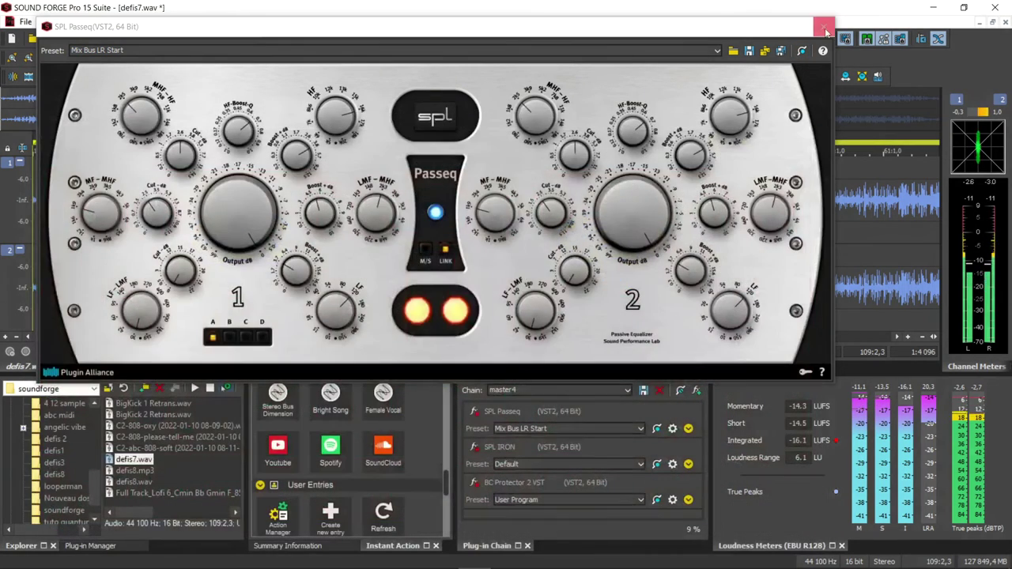
{"action": "left_click", "coordinate": [823, 26]}
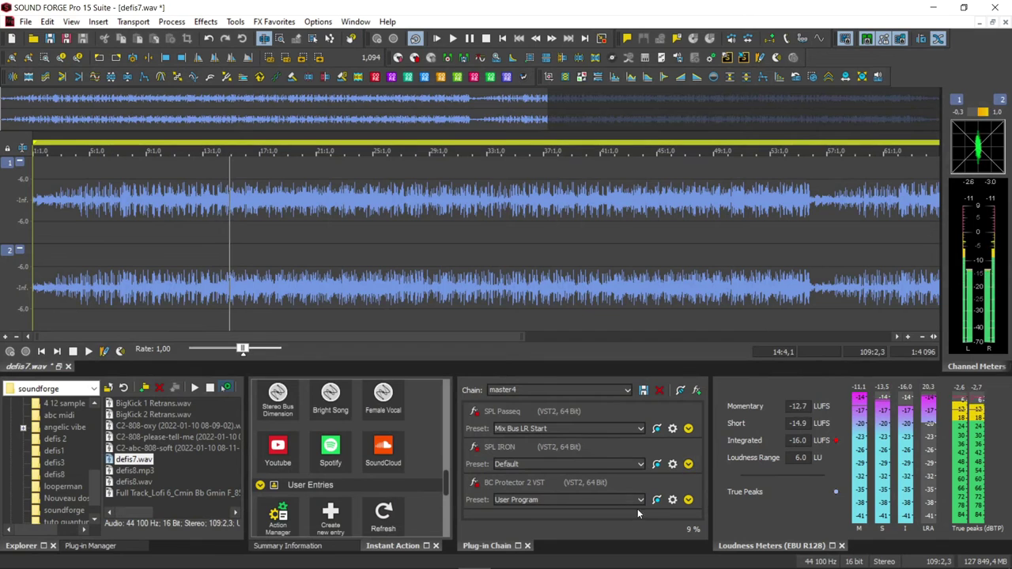
- Compare the track with the master4 plug-ins bypassed and active, open the BC Protector 2 window, and stop playback
{"action": "left_click", "coordinate": [657, 465]}
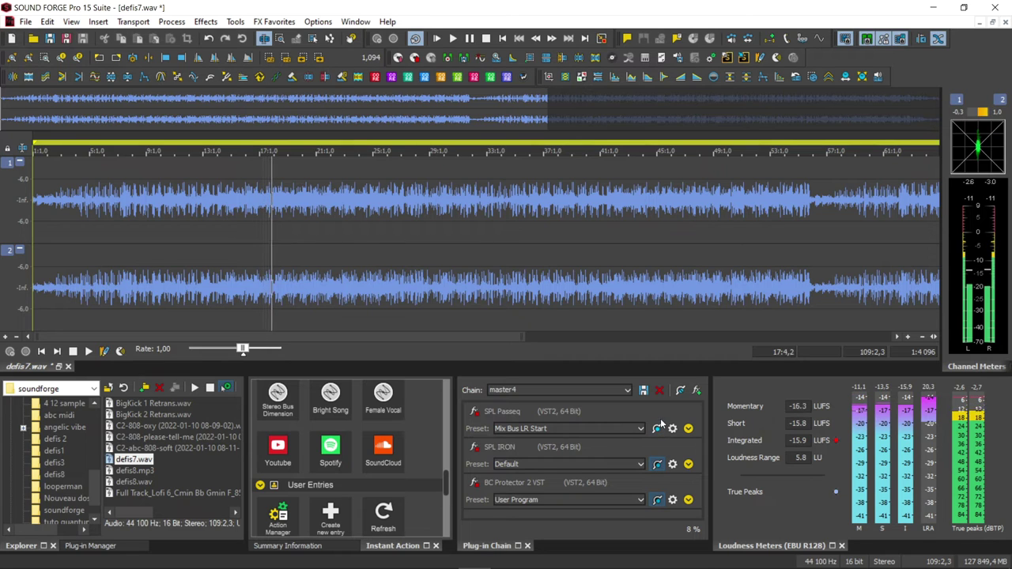
{"action": "left_click", "coordinate": [656, 429]}
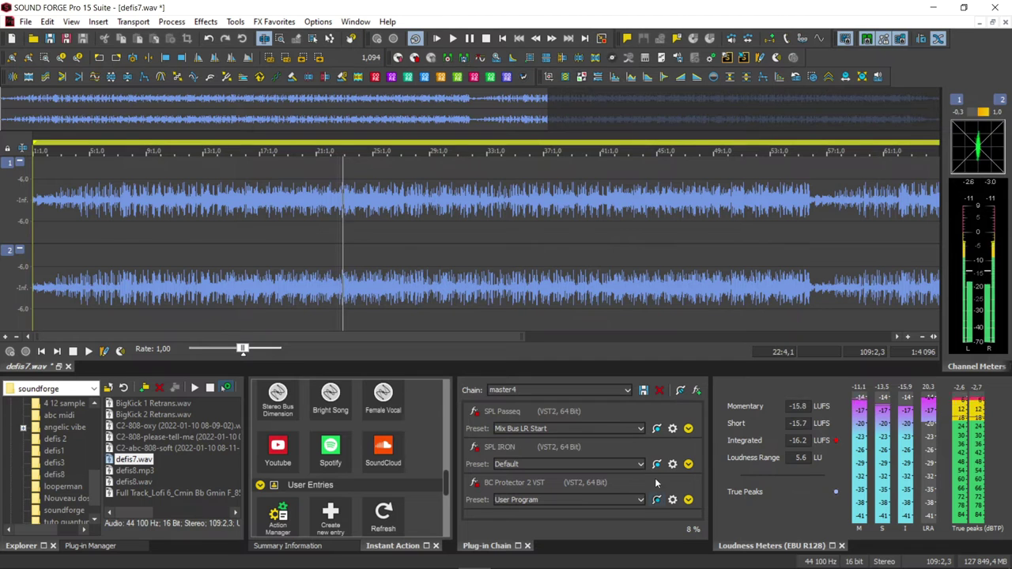
{"action": "left_click", "coordinate": [672, 500]}
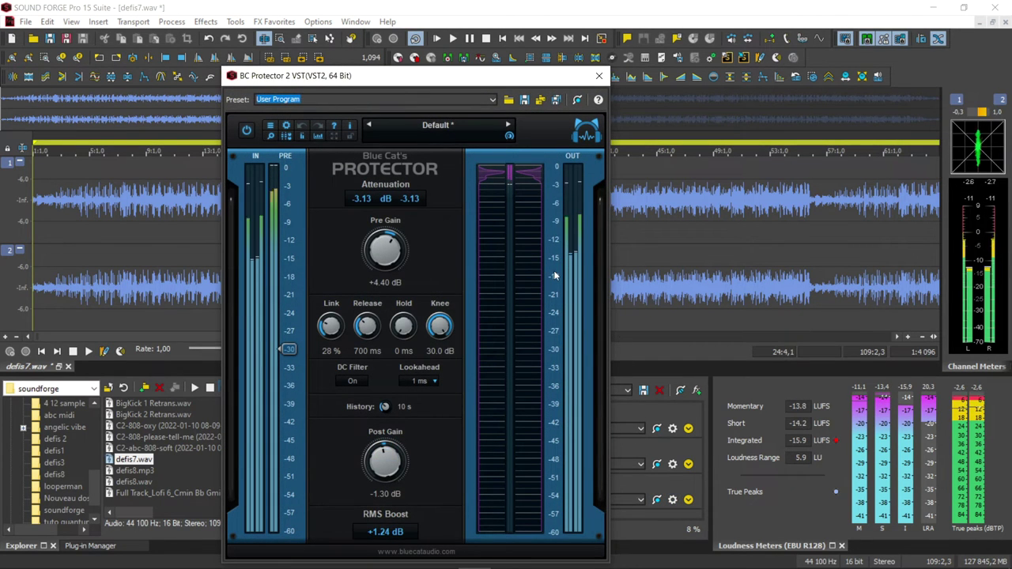
{"action": "key", "text": "space"}
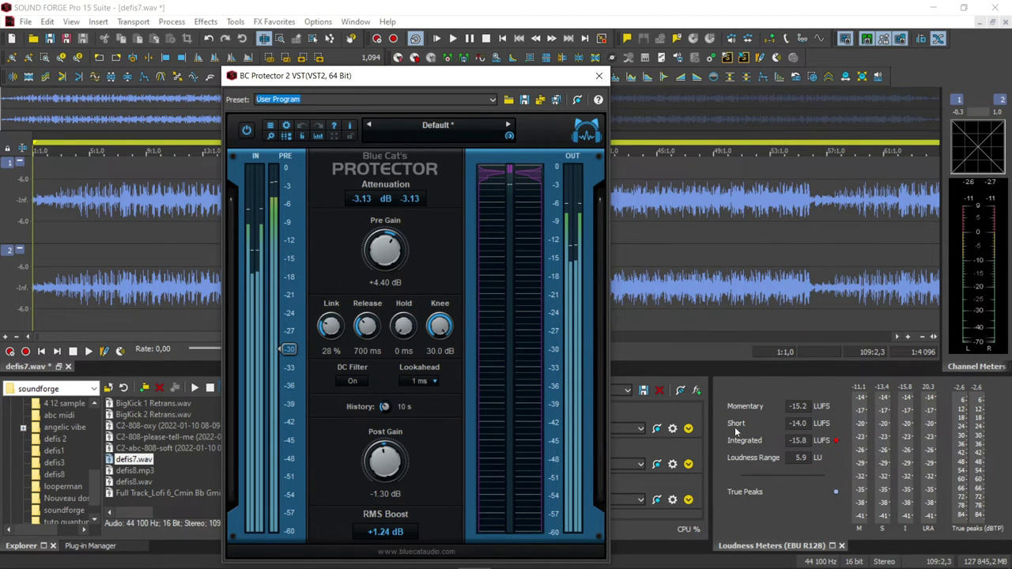
- Play the track with BC Protector 2 bypassed and reset the loudness metering engine
{"action": "left_click", "coordinate": [680, 392]}
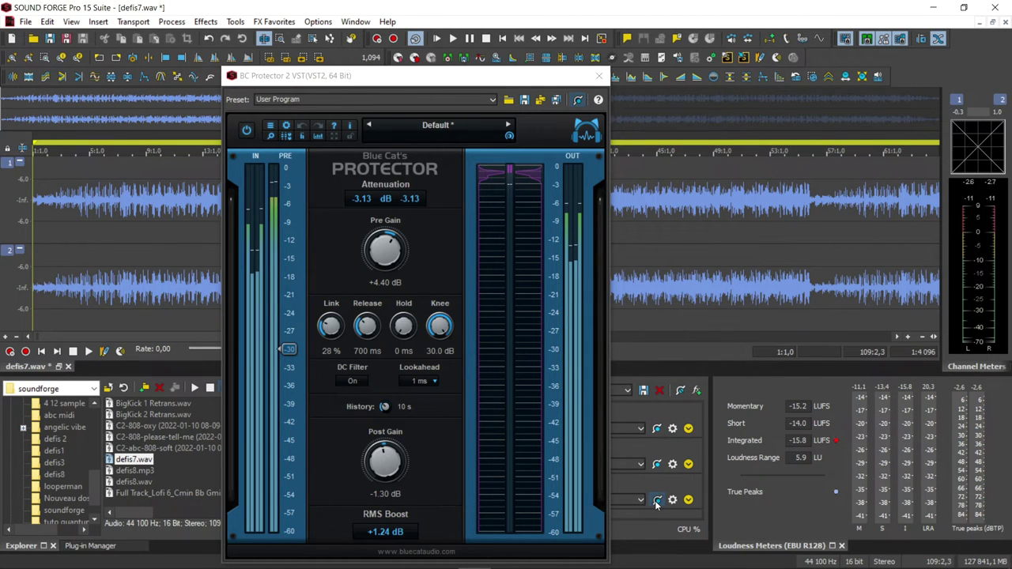
{"action": "key", "text": "space"}
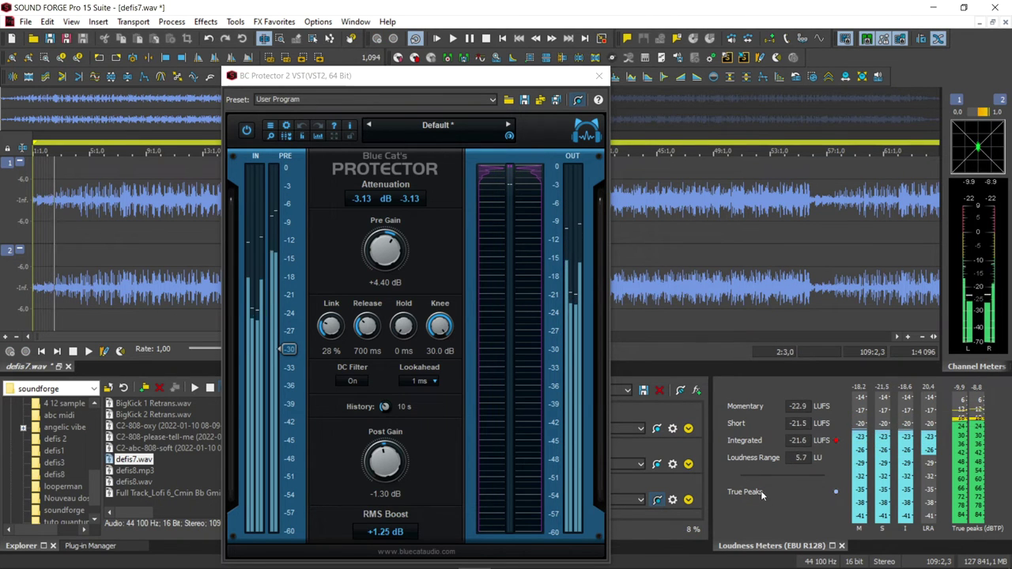
{"action": "right_click", "coordinate": [761, 457]}
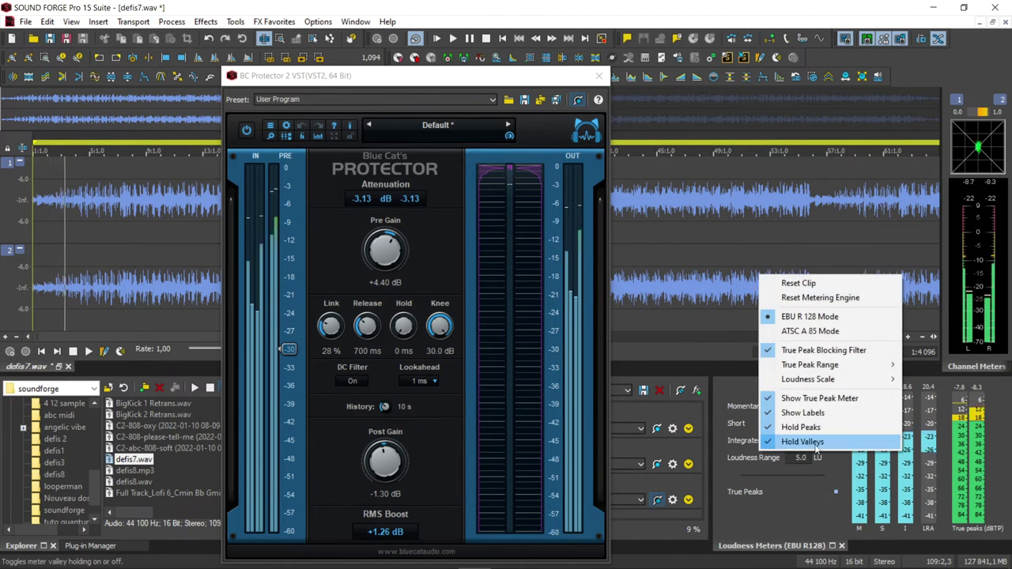
{"action": "left_click", "coordinate": [820, 297]}
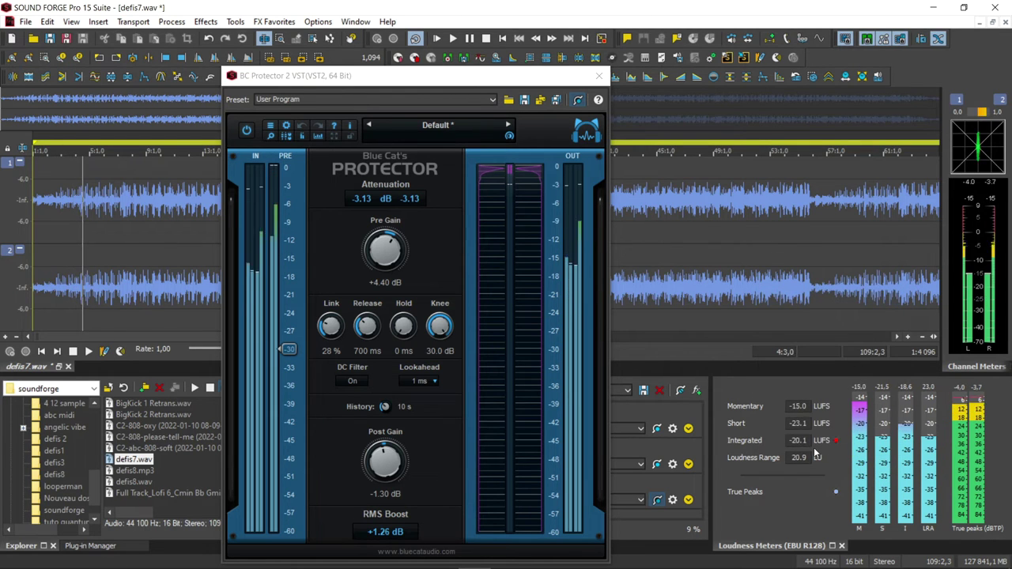
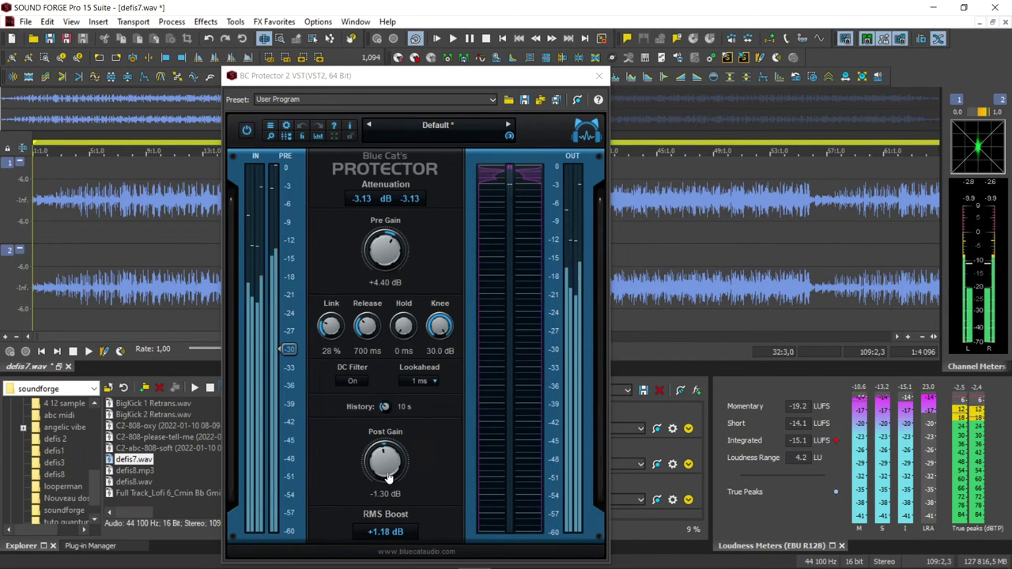
- Raise BC Protector 2's Pre Gain to +5.00 dB during playback, close its window and stop the track
{"action": "left_click", "coordinate": [388, 261]}
{"action": "scroll", "coordinate": [388, 261], "scroll_direction": "up", "scroll_amount": 3}
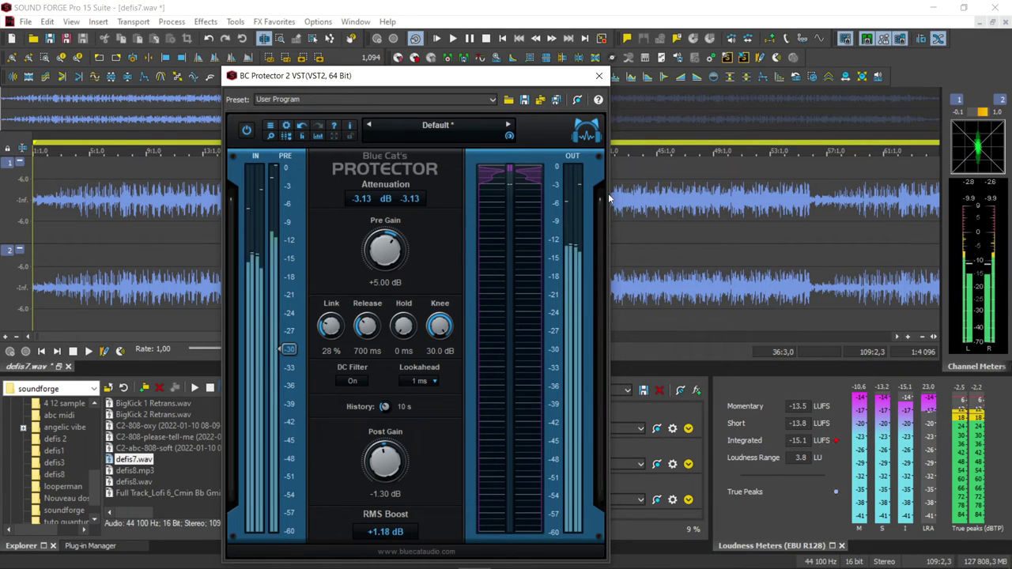
{"action": "left_click", "coordinate": [600, 76]}
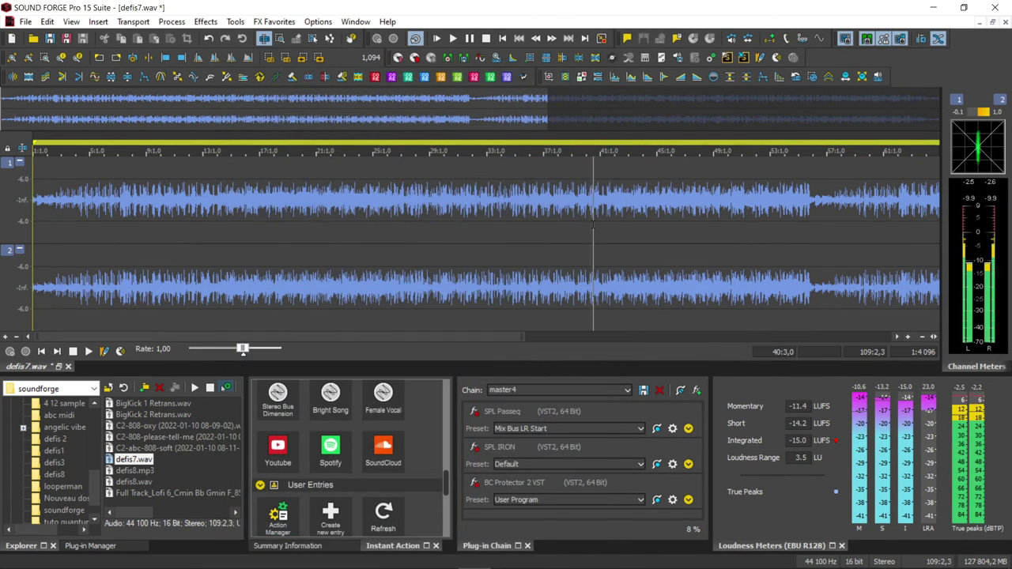
{"action": "key", "text": "space"}
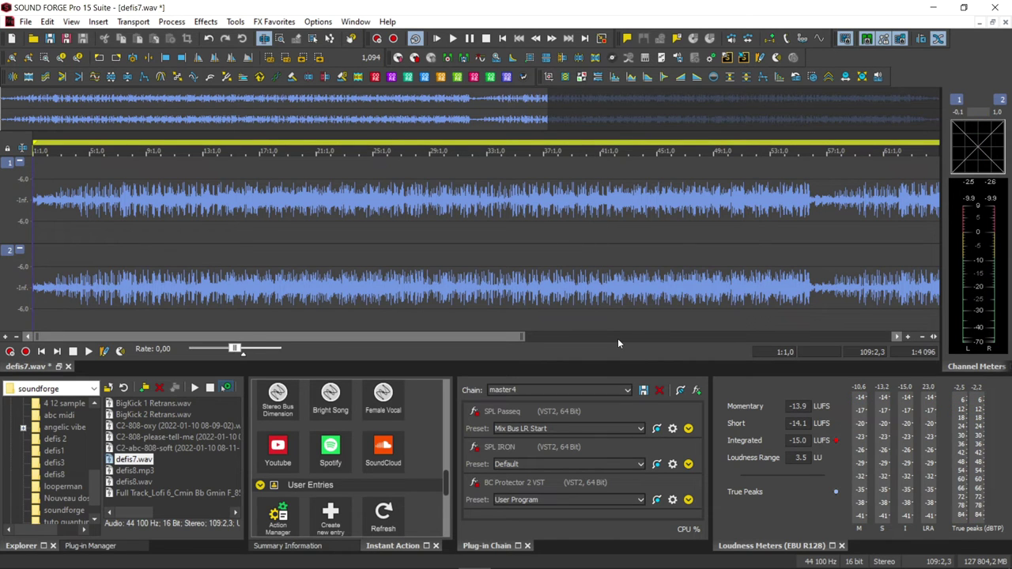
- Load the master5 plug-in chain and switch on to the master6 chain
{"action": "left_click", "coordinate": [626, 391]}
{"action": "left_click", "coordinate": [536, 328]}
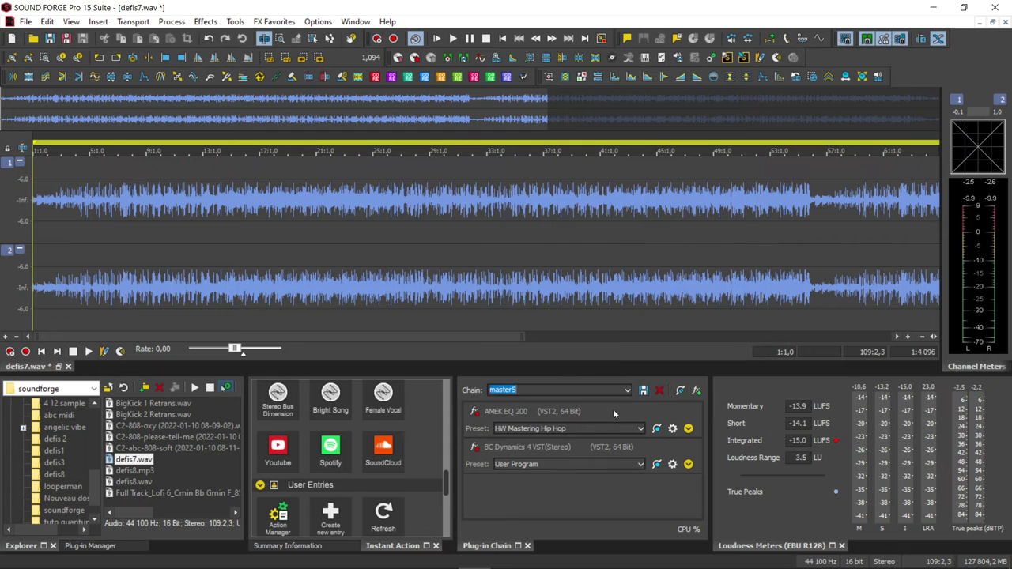
{"action": "left_click", "coordinate": [627, 390]}
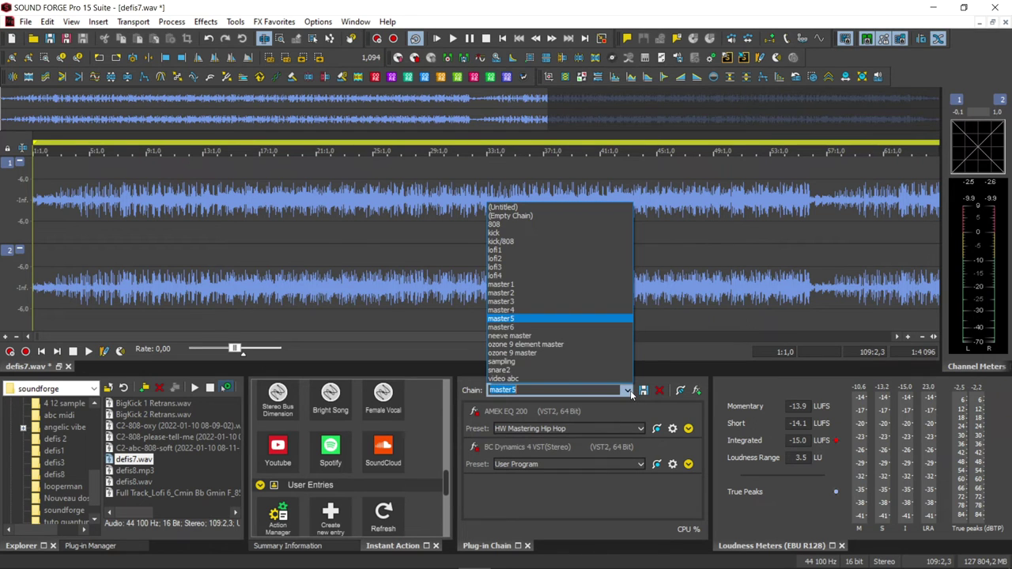
{"action": "left_click", "coordinate": [570, 327]}
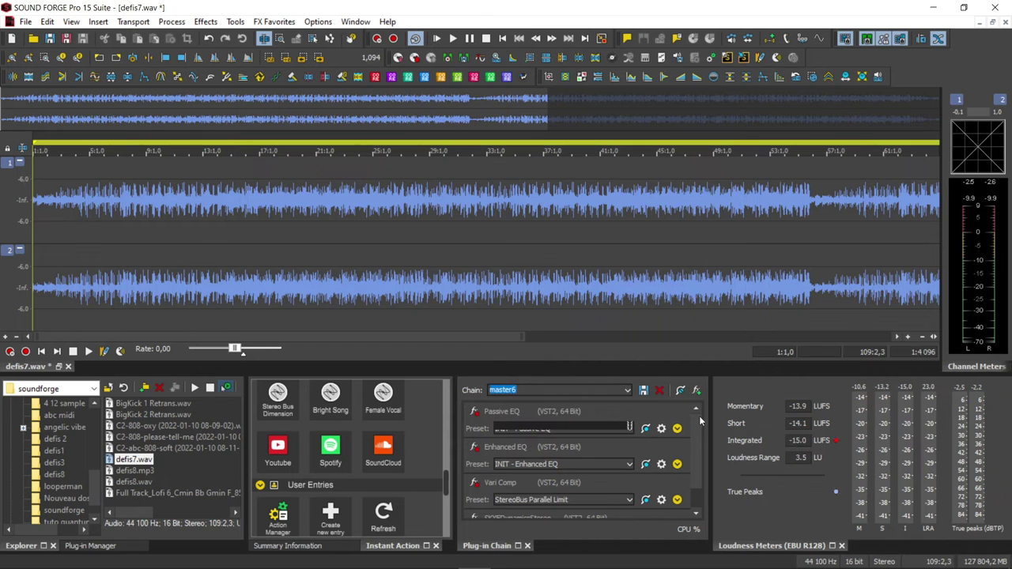
- Open and arrange master6's Passive EQ, Enhanced EQ, Vari Comp and SKYEDynamicsStereo windows
{"action": "left_click", "coordinate": [661, 428]}
{"action": "left_click_drag", "start_coordinate": [661, 216], "coordinate": [333, 17]}
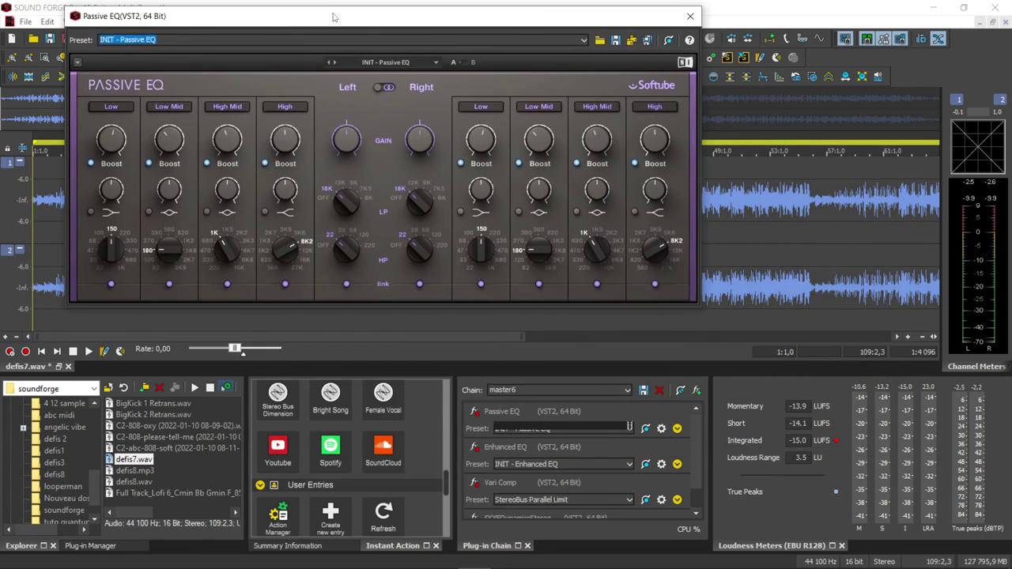
{"action": "left_click", "coordinate": [669, 467]}
{"action": "left_click_drag", "start_coordinate": [712, 221], "coordinate": [869, 115]}
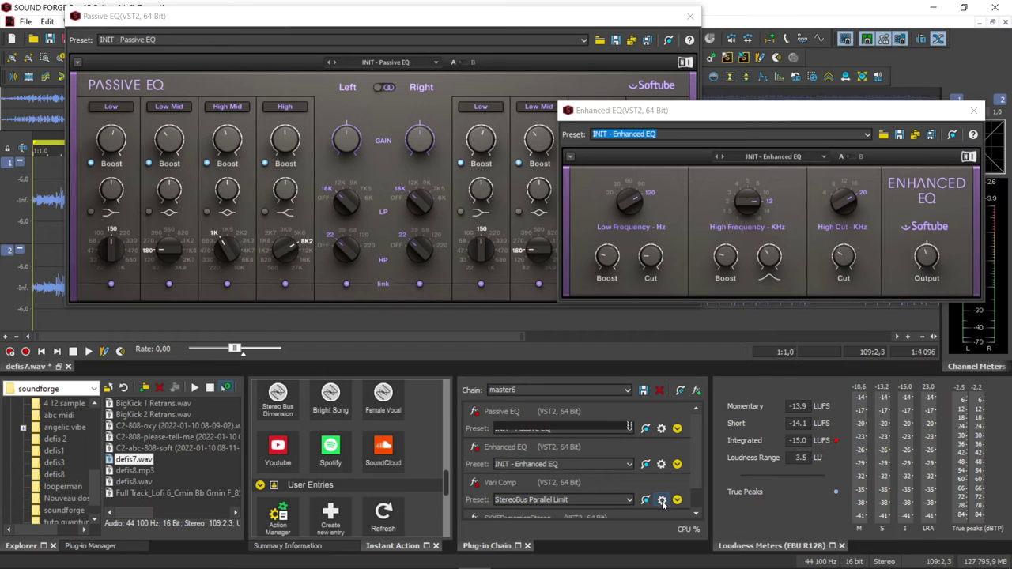
{"action": "left_click", "coordinate": [661, 500]}
{"action": "scroll", "coordinate": [698, 466], "scroll_direction": "down", "scroll_amount": 2}
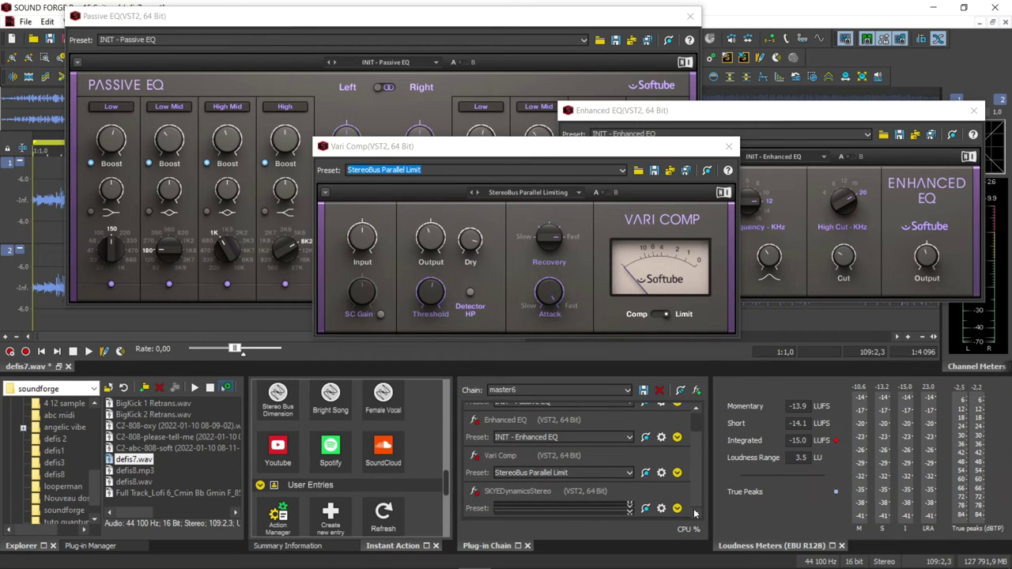
{"action": "left_click", "coordinate": [661, 509]}
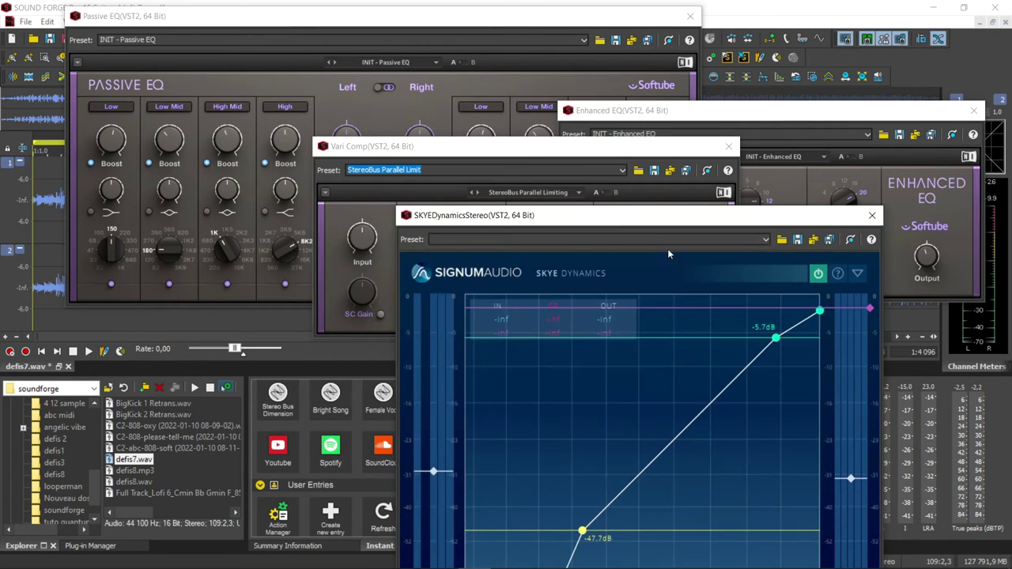
{"action": "left_click_drag", "start_coordinate": [667, 210], "coordinate": [363, 49]}
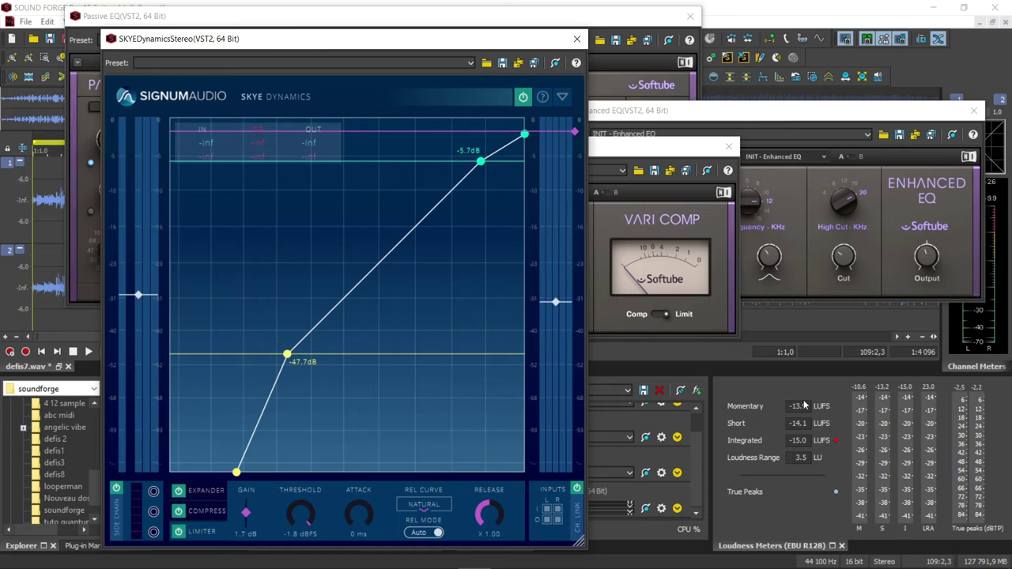
- Play the track with the master6 chain loaded, and close the Enhanced EQ, Vari Comp and SKYEDynamicsStereo windows
{"action": "key", "text": "space"}
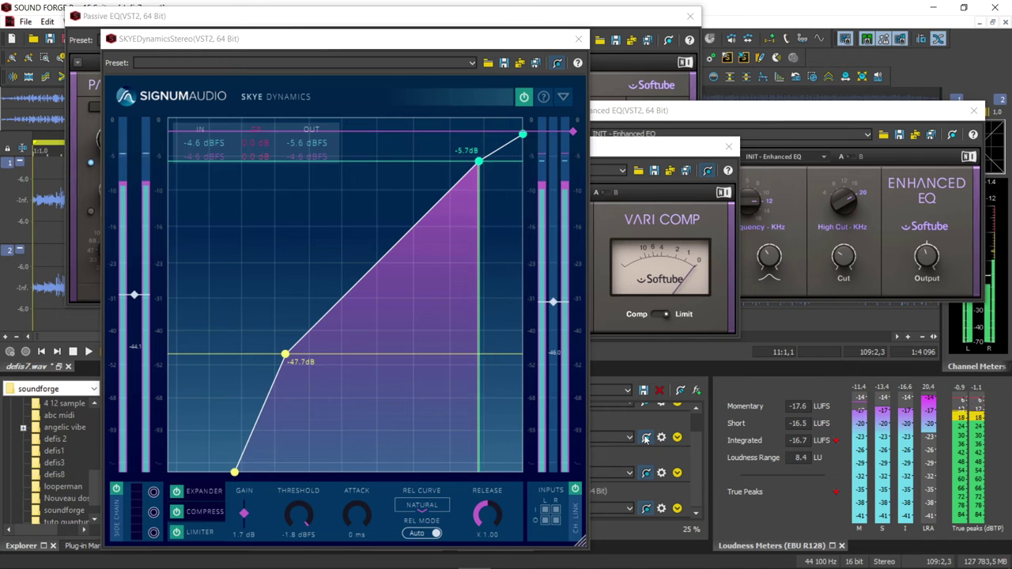
{"action": "left_click", "coordinate": [975, 113]}
{"action": "left_click", "coordinate": [730, 148]}
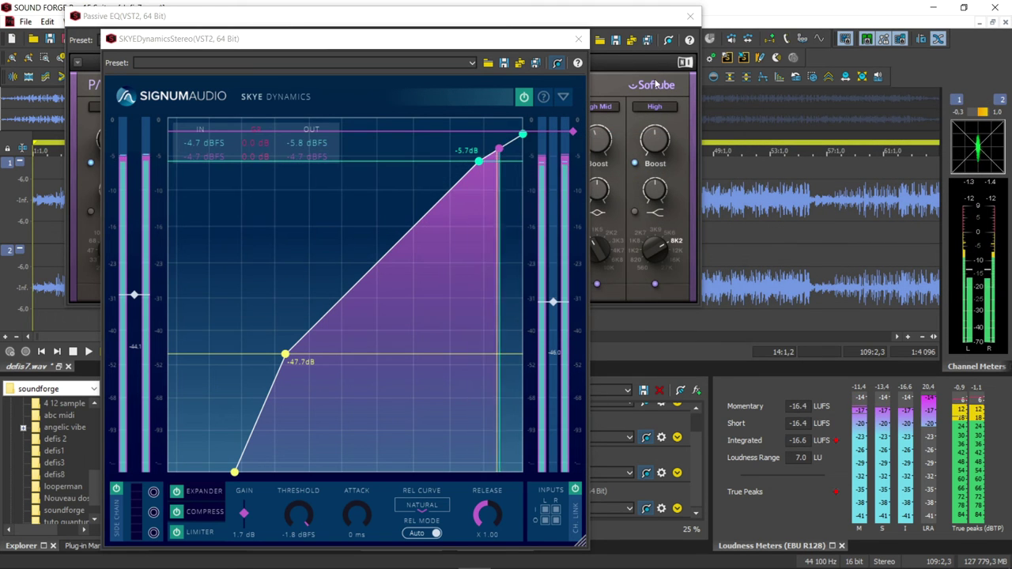
{"action": "left_click", "coordinate": [578, 38]}
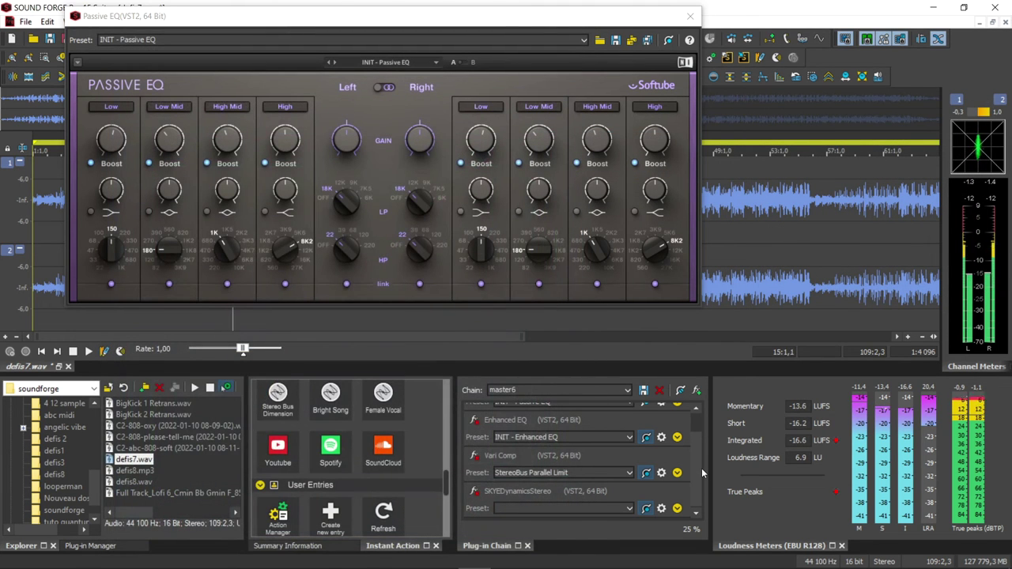
- Toggle Passive EQ's bypass to compare the sound while the other master6 plug-ins stay bypassed, and stop playback
{"action": "left_click", "coordinate": [696, 408]}
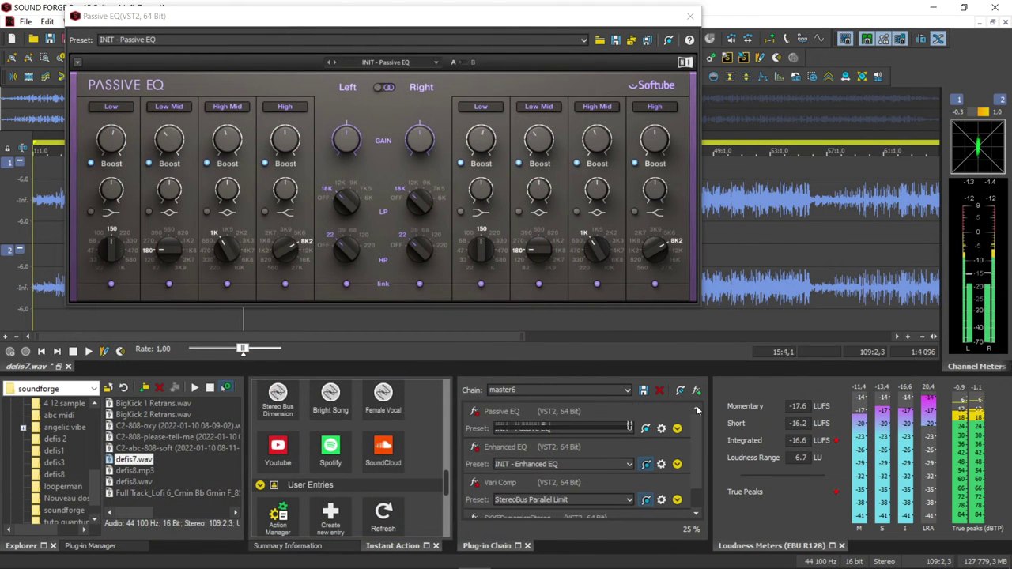
{"action": "left_click", "coordinate": [646, 429]}
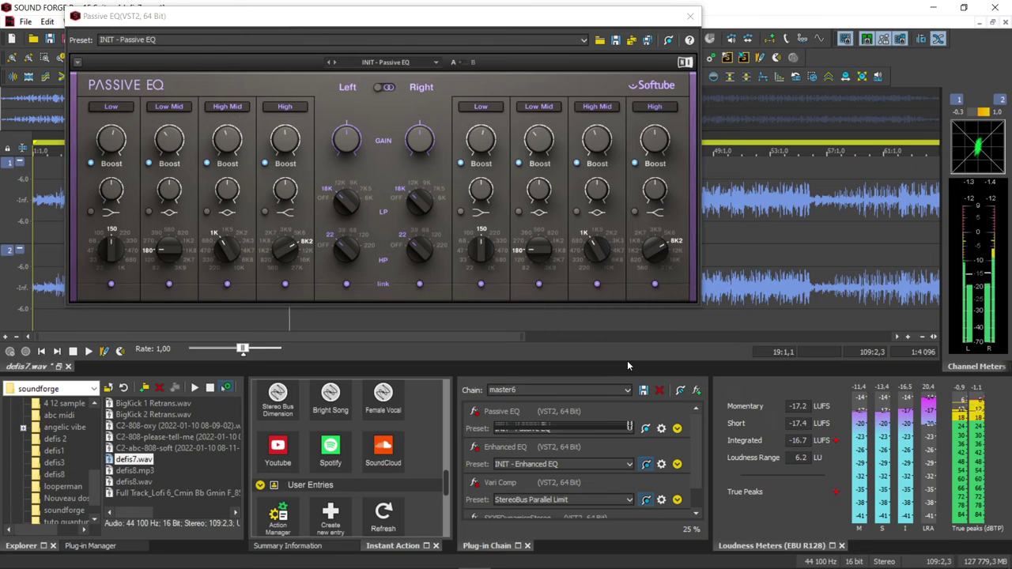
{"action": "key", "text": "space"}
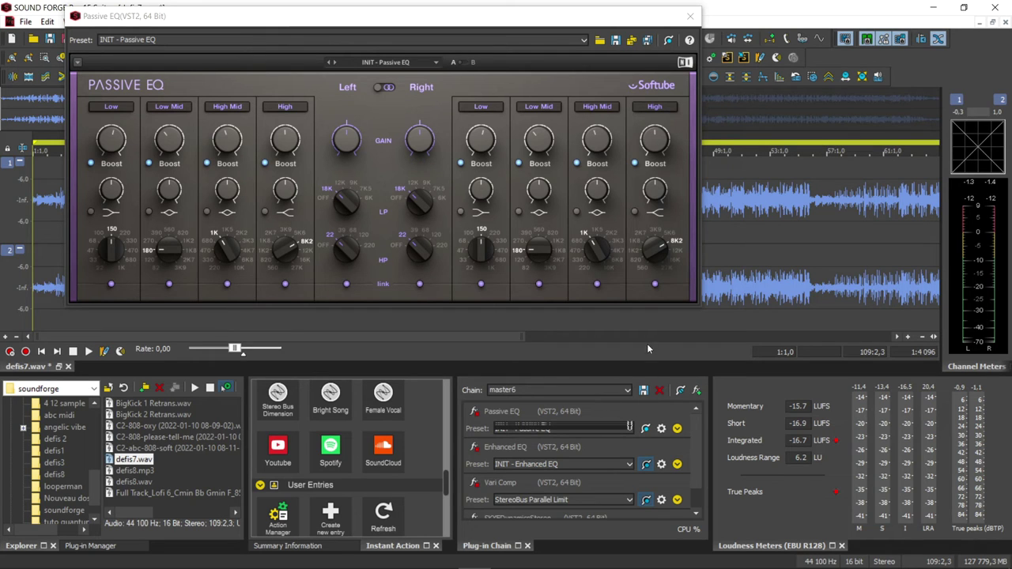
- Take Enhanced EQ and Vari Comp out of bypass, and play the track with both plug-in windows reopened
{"action": "left_click", "coordinate": [646, 466]}
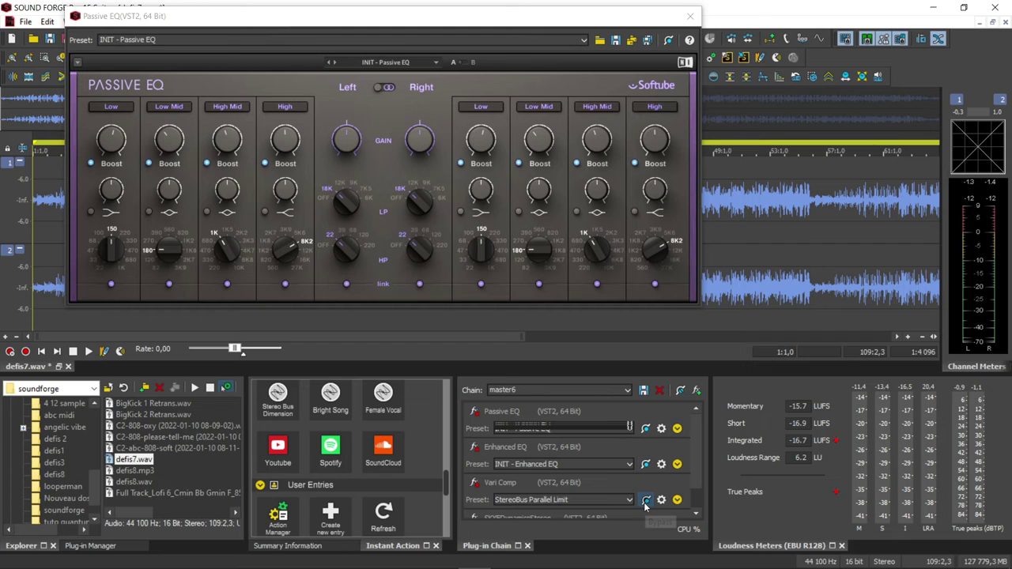
{"action": "left_click", "coordinate": [645, 503]}
{"action": "key", "text": "space"}
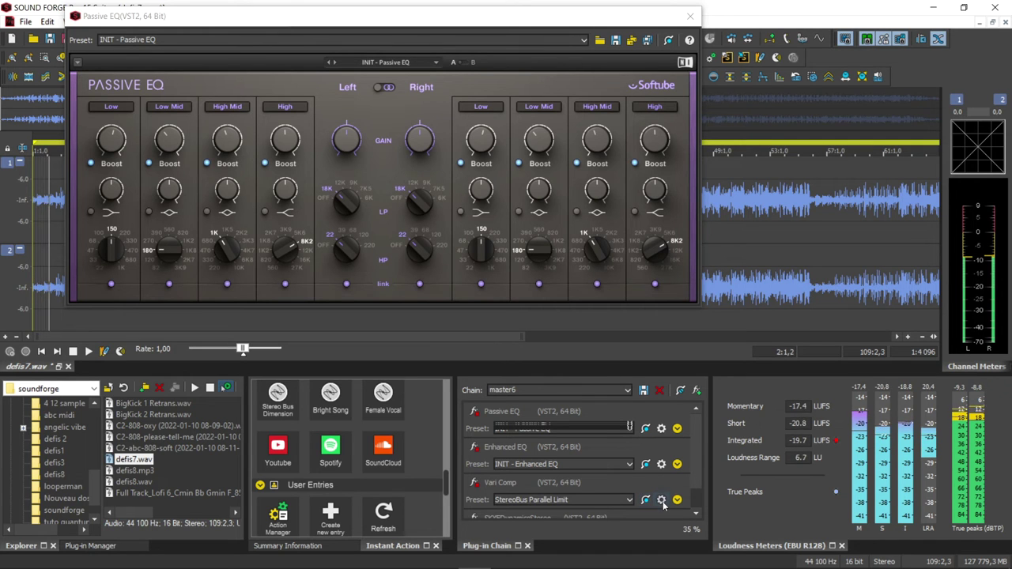
{"action": "left_click", "coordinate": [661, 500]}
{"action": "left_click", "coordinate": [662, 465]}
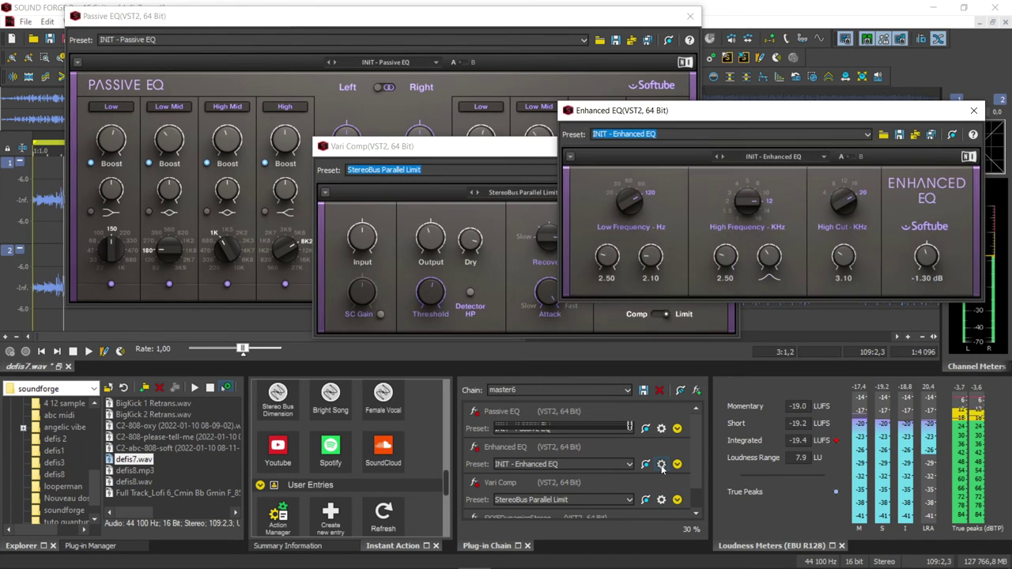
- Arrange the Vari Comp and Enhanced EQ windows side by side beneath Passive EQ, and clear the true peak clip indicator
{"action": "left_click_drag", "start_coordinate": [476, 152], "coordinate": [242, 308]}
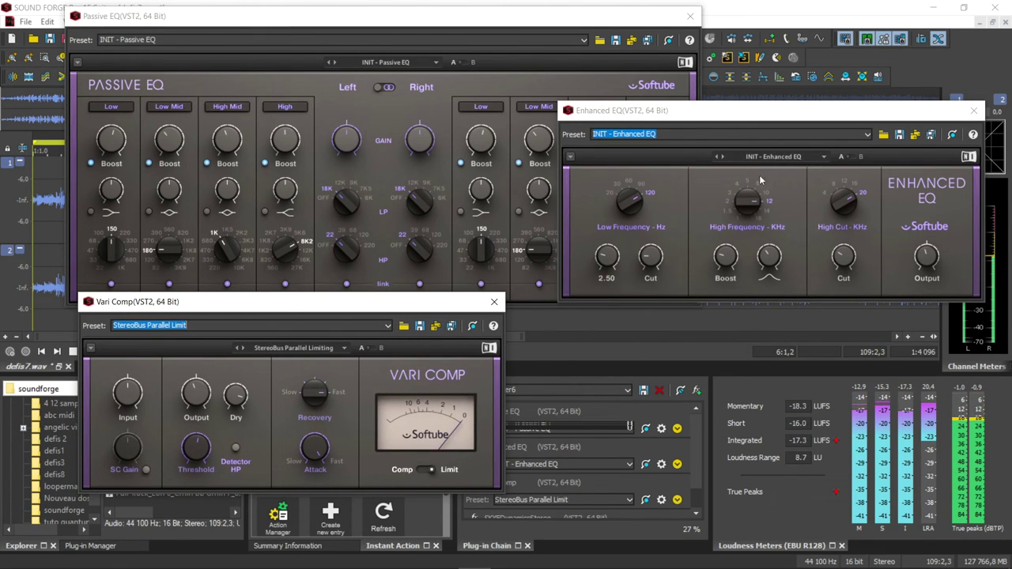
{"action": "left_click_drag", "start_coordinate": [812, 111], "coordinate": [760, 297]}
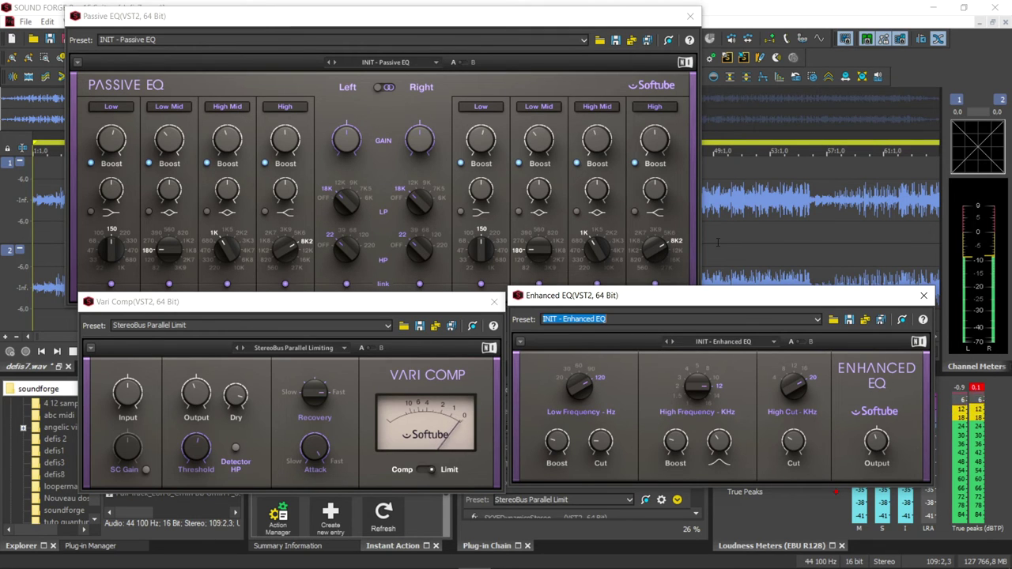
{"action": "left_click", "coordinate": [974, 390]}
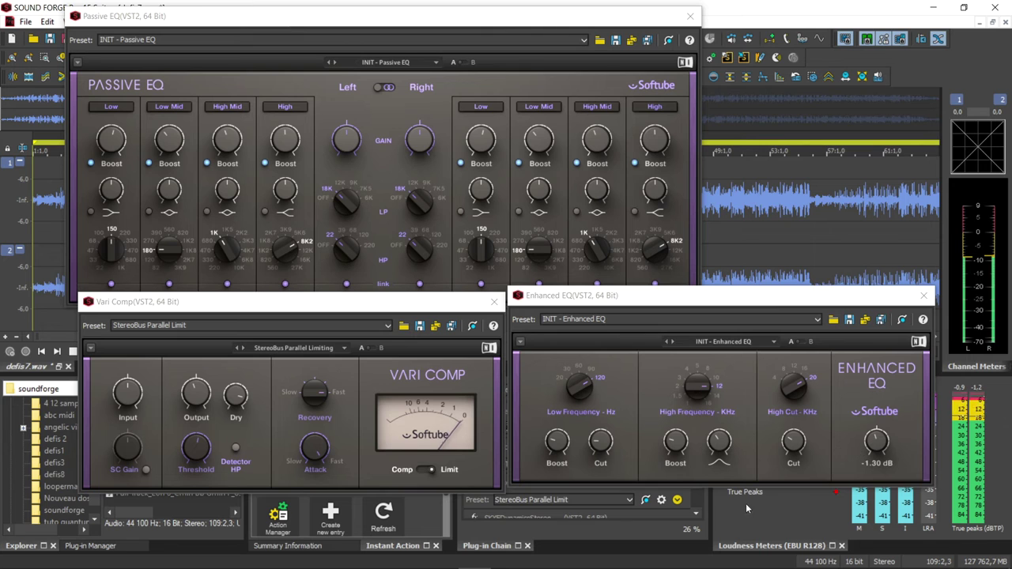
- Close the Enhanced EQ window and reset the loudness metering engine during playback
{"action": "left_click", "coordinate": [923, 296]}
{"action": "scroll", "coordinate": [698, 476], "scroll_direction": "down", "scroll_amount": 1}
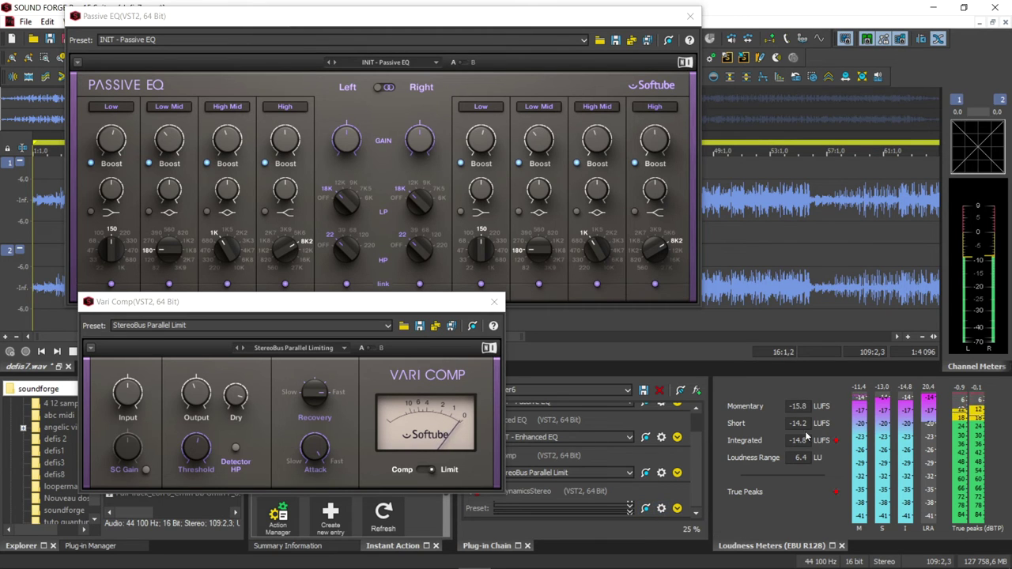
{"action": "right_click", "coordinate": [749, 429]}
{"action": "left_click", "coordinate": [797, 273]}
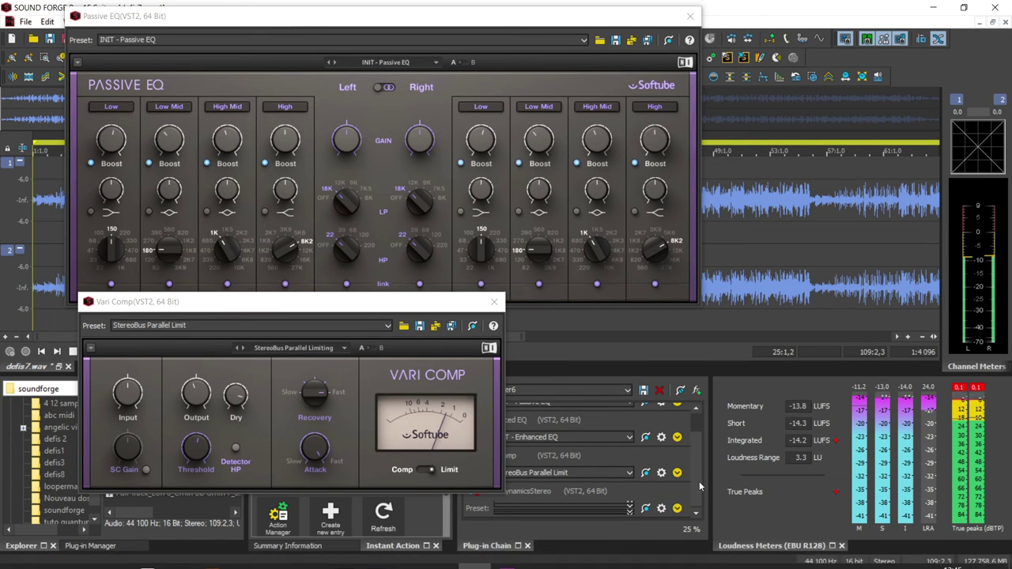
- Open SKYEDynamicsStereo, set its limiter threshold to -2.0 dBFS, and clear the true peak clip indicators
{"action": "left_click", "coordinate": [662, 510]}
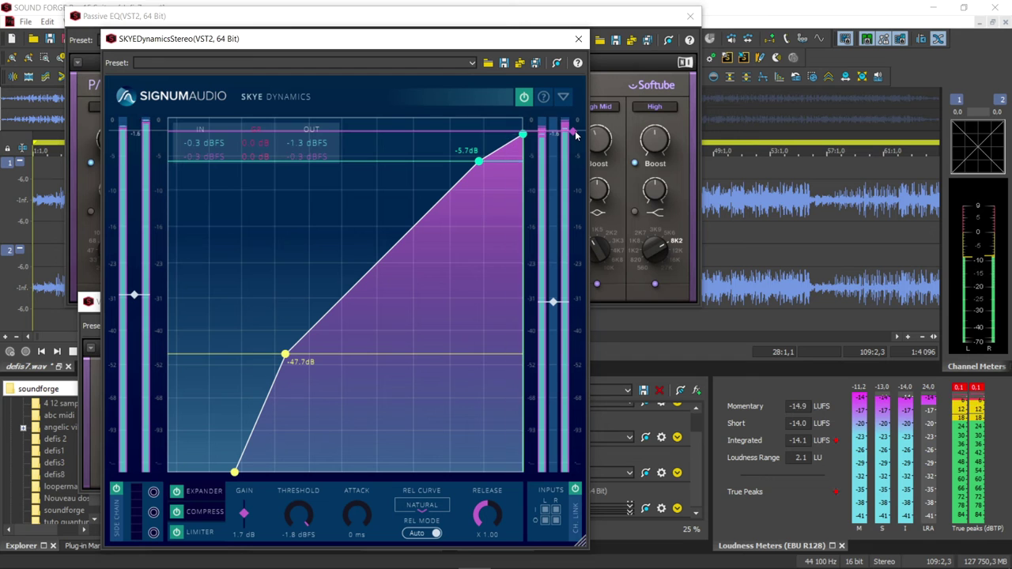
{"action": "left_click_drag", "start_coordinate": [575, 136], "coordinate": [576, 137]}
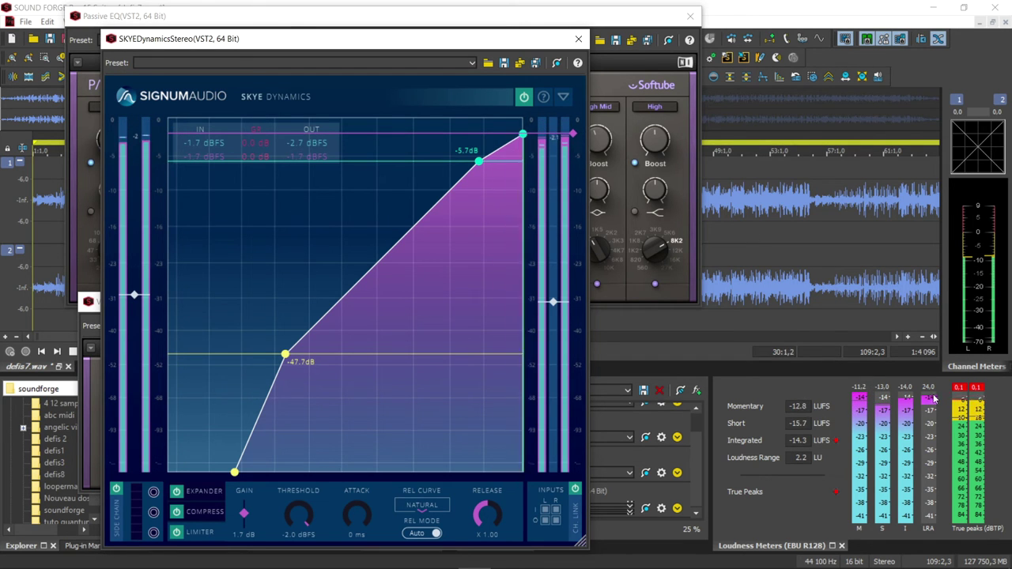
{"action": "left_click", "coordinate": [979, 389]}
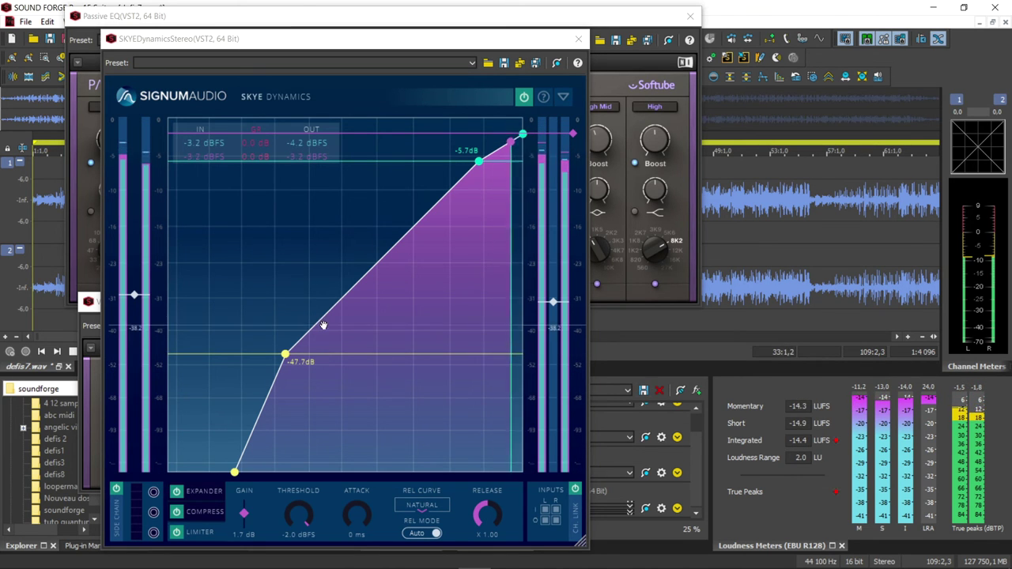
- Set the SKYE Dynamics expander ratio to 1.6:1 and the compressor threshold to -7.0 dBFS
{"action": "left_click", "coordinate": [230, 472]}
{"action": "left_click_drag", "start_coordinate": [229, 472], "coordinate": [208, 472]}
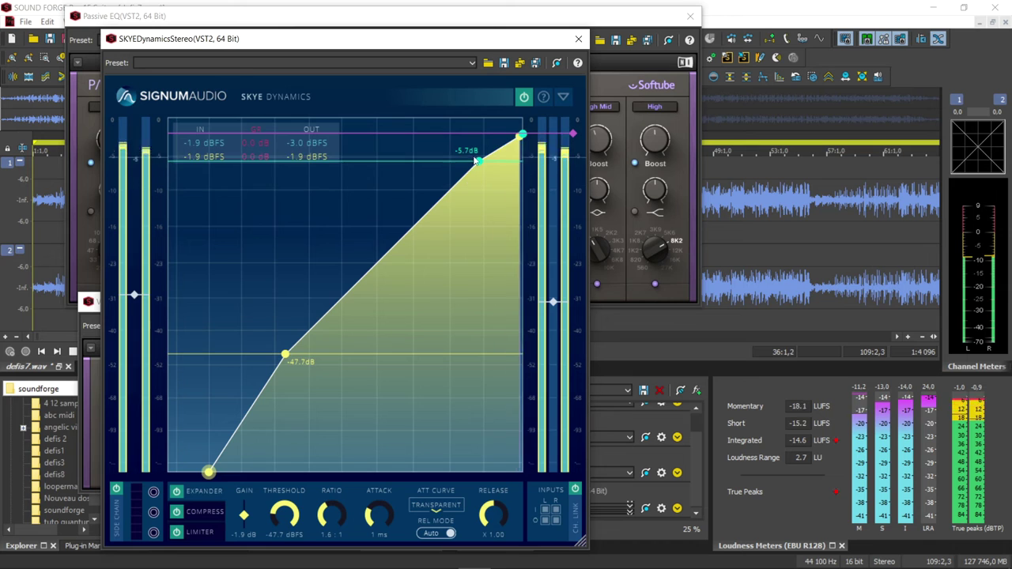
{"action": "left_click_drag", "start_coordinate": [478, 161], "coordinate": [462, 172]}
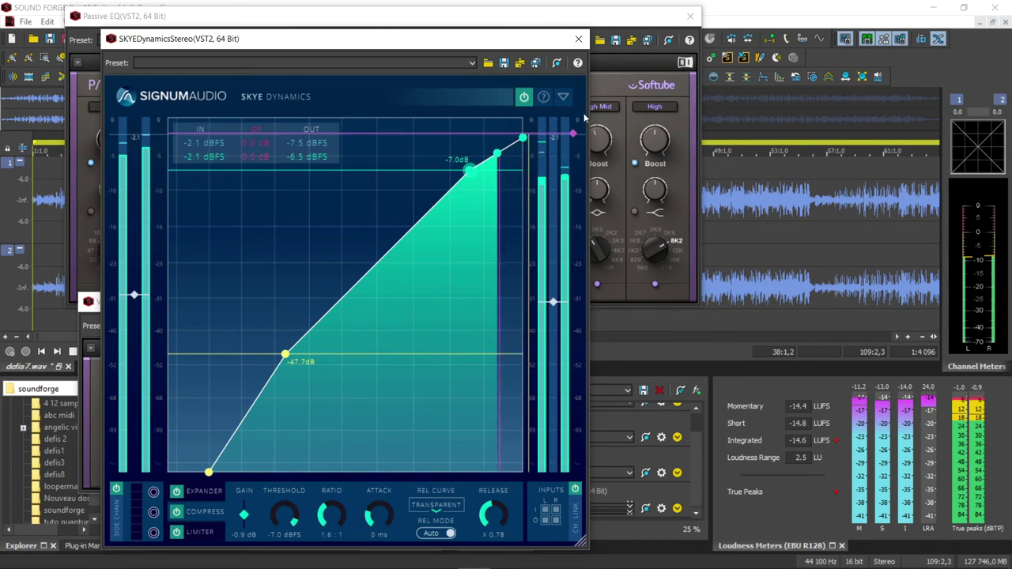
- Switch off the SKYE Dynamics compressor and expander to audition the limiter alone, and switch both back on
{"action": "left_click", "coordinate": [177, 513]}
{"action": "left_click", "coordinate": [177, 492]}
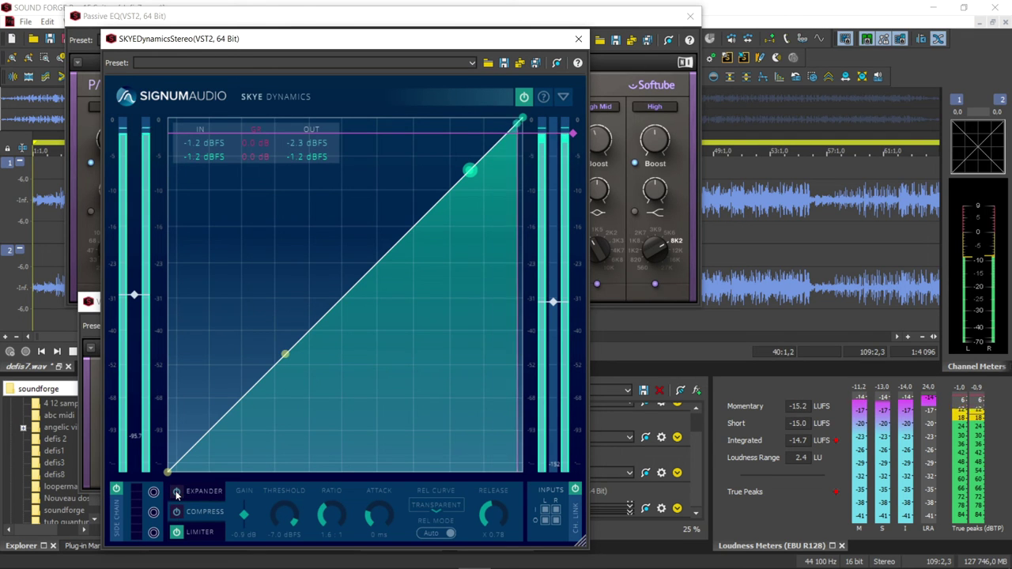
{"action": "left_click", "coordinate": [200, 536]}
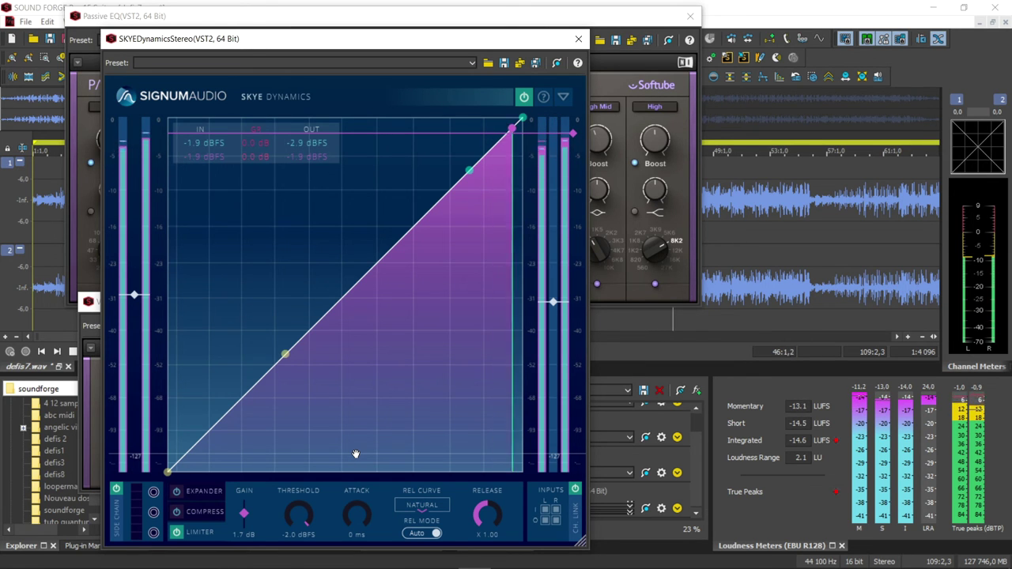
{"action": "left_click", "coordinate": [177, 514]}
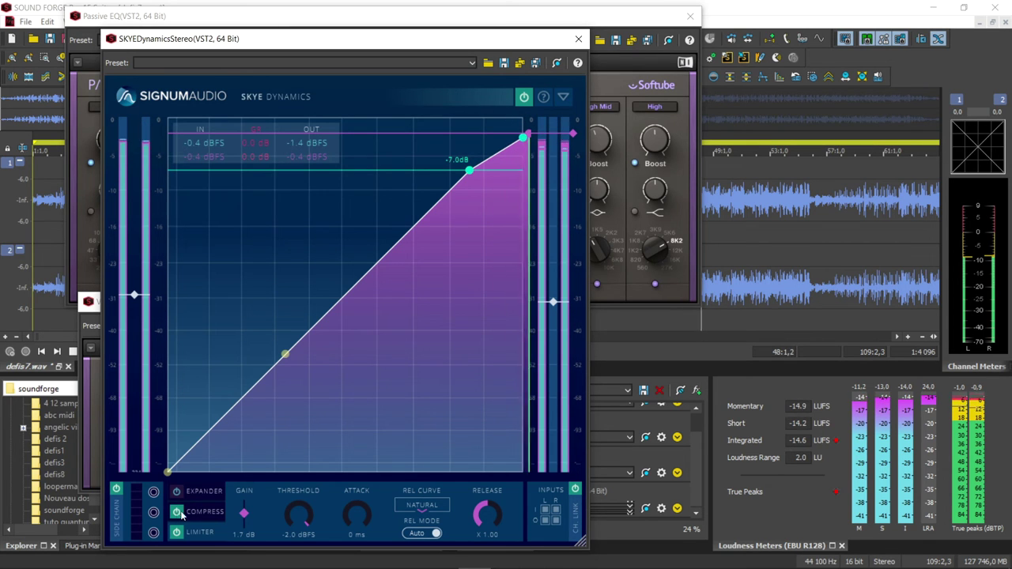
{"action": "left_click", "coordinate": [201, 513]}
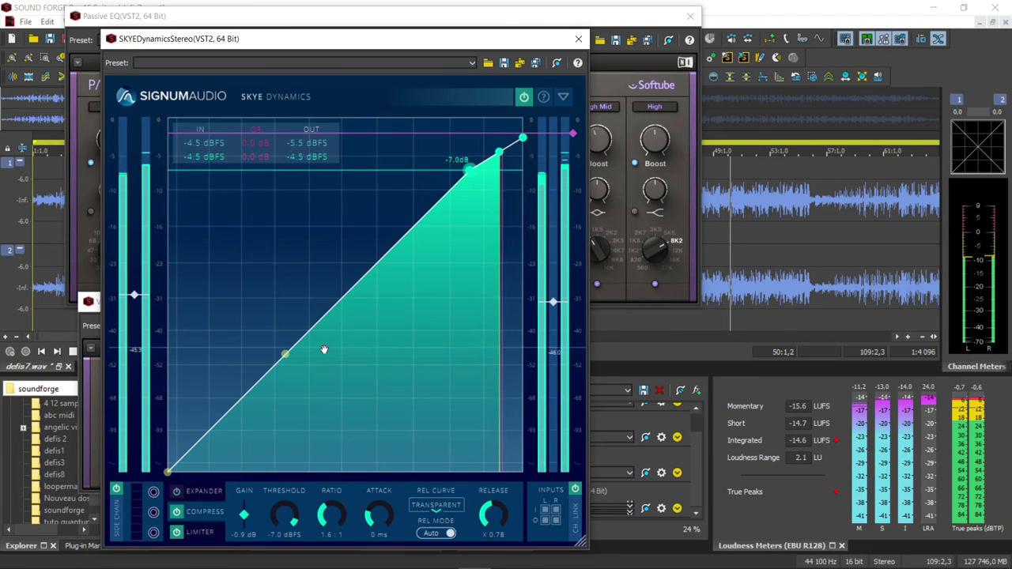
{"action": "left_click", "coordinate": [168, 473]}
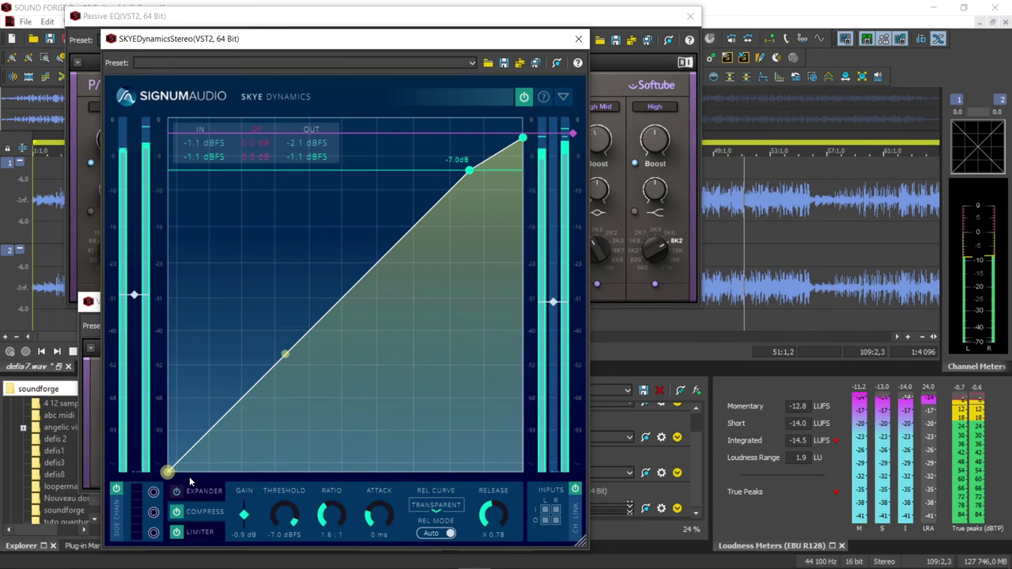
{"action": "left_click_drag", "start_coordinate": [189, 476], "coordinate": [227, 492]}
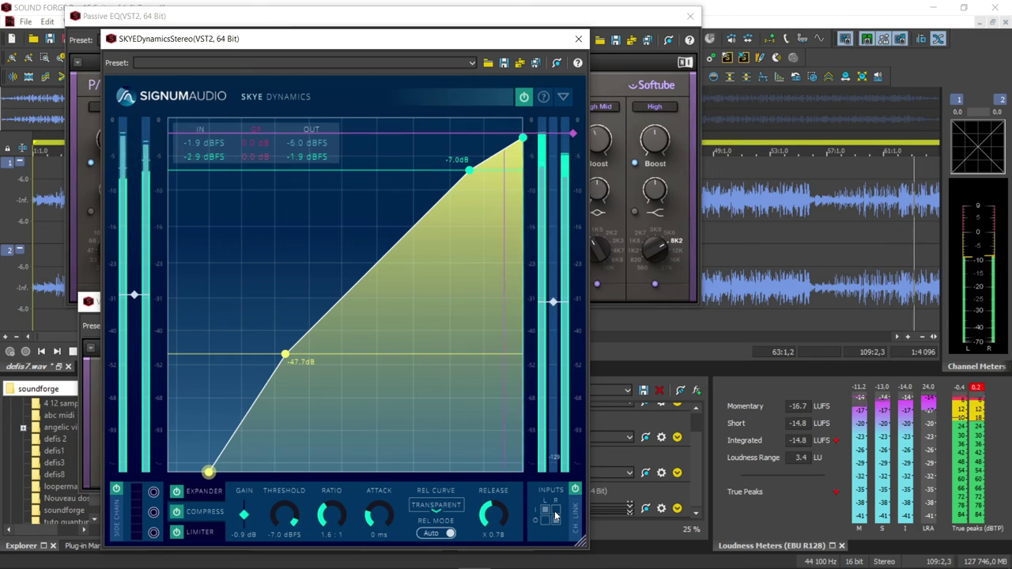
- Set the SKYE Dynamics limiter threshold to -2.3 dBFS, close its window, and clear the true peak clip indicator
{"action": "left_click", "coordinate": [574, 136]}
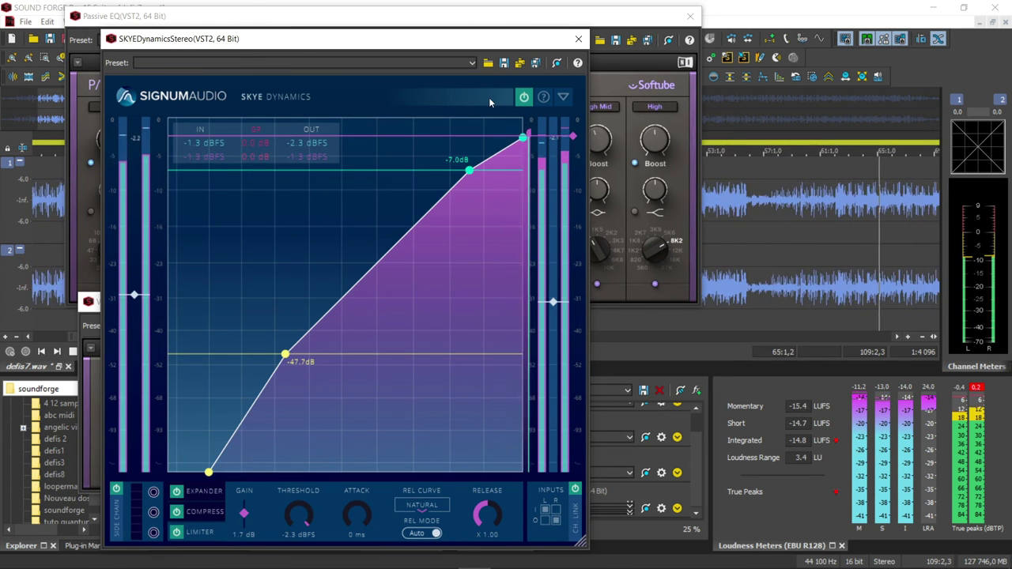
{"action": "left_click", "coordinate": [579, 39]}
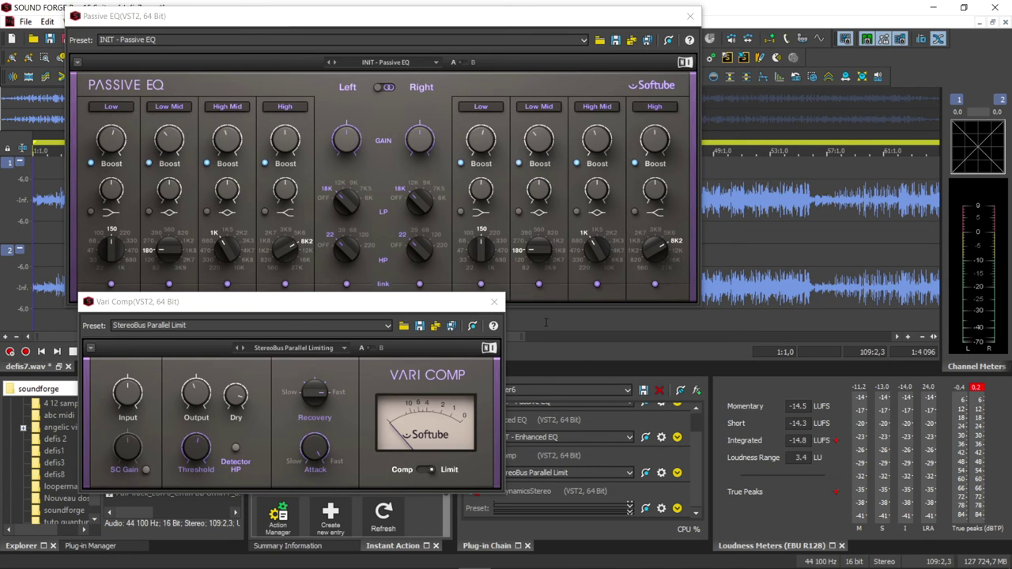
{"action": "left_click", "coordinate": [977, 389]}
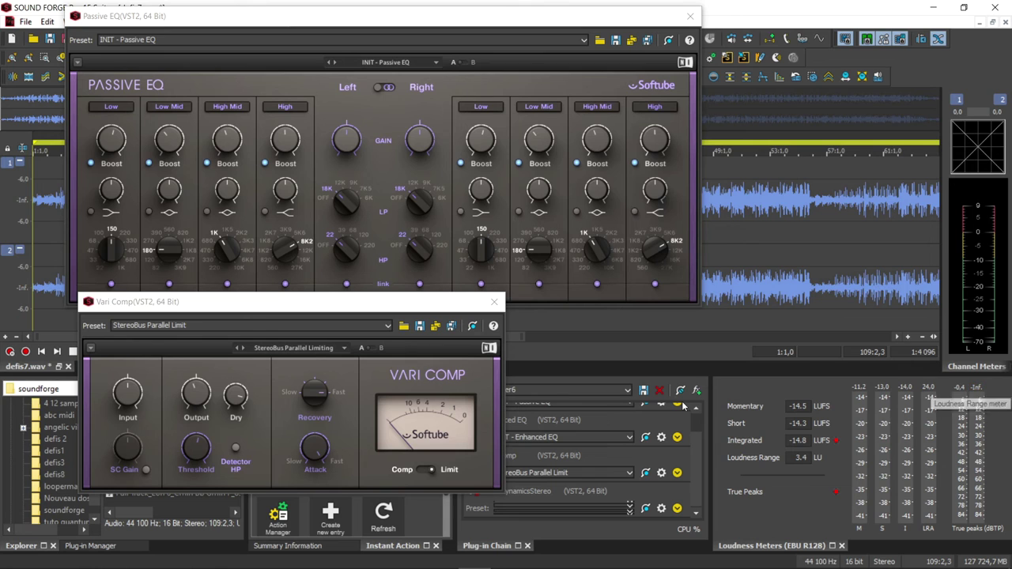
- Close the Passive EQ and Vari Comp plug-in windows
{"action": "scroll", "coordinate": [697, 465], "scroll_direction": "up", "scroll_amount": 1}
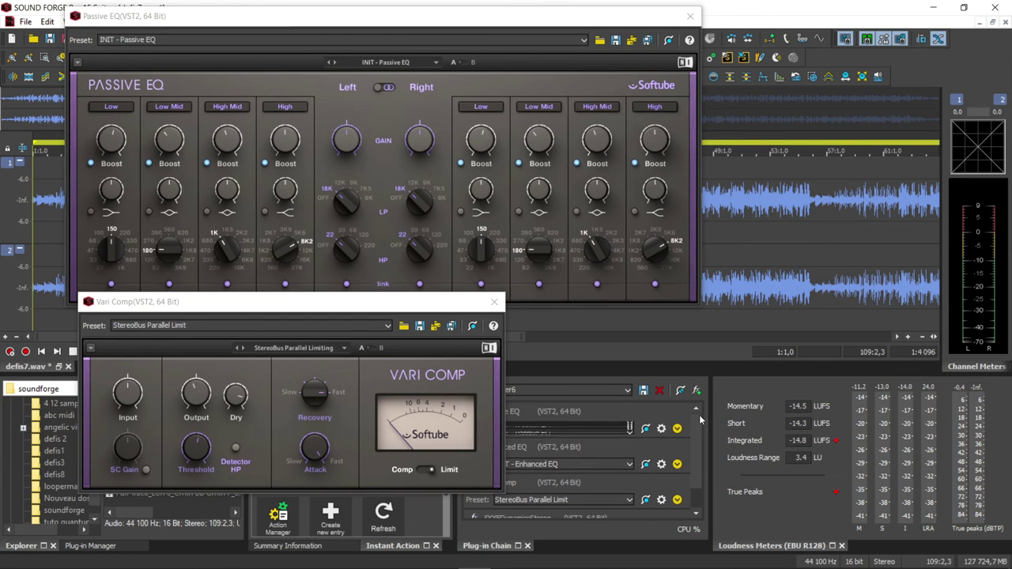
{"action": "left_click", "coordinate": [692, 14]}
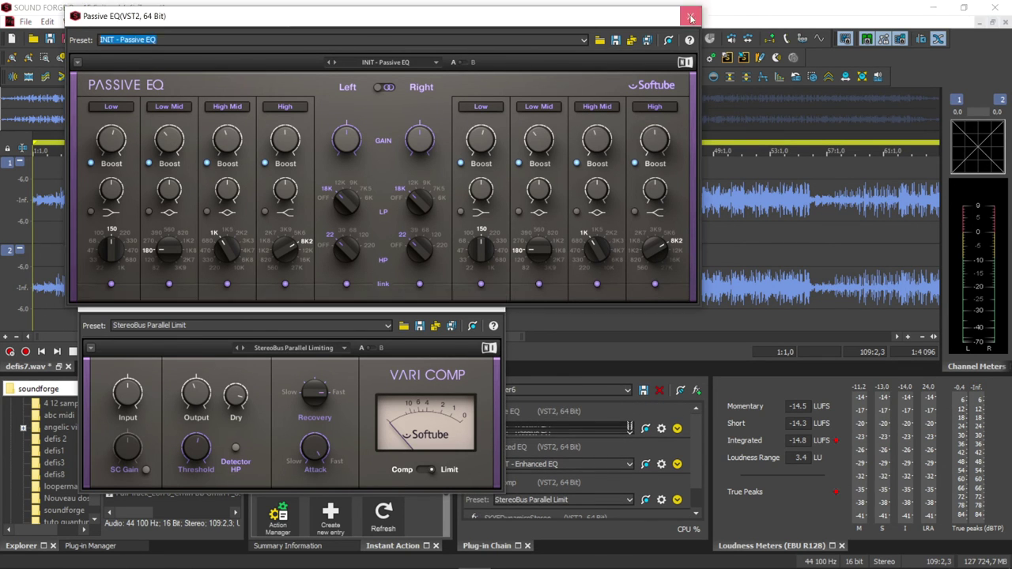
{"action": "left_click", "coordinate": [495, 301]}
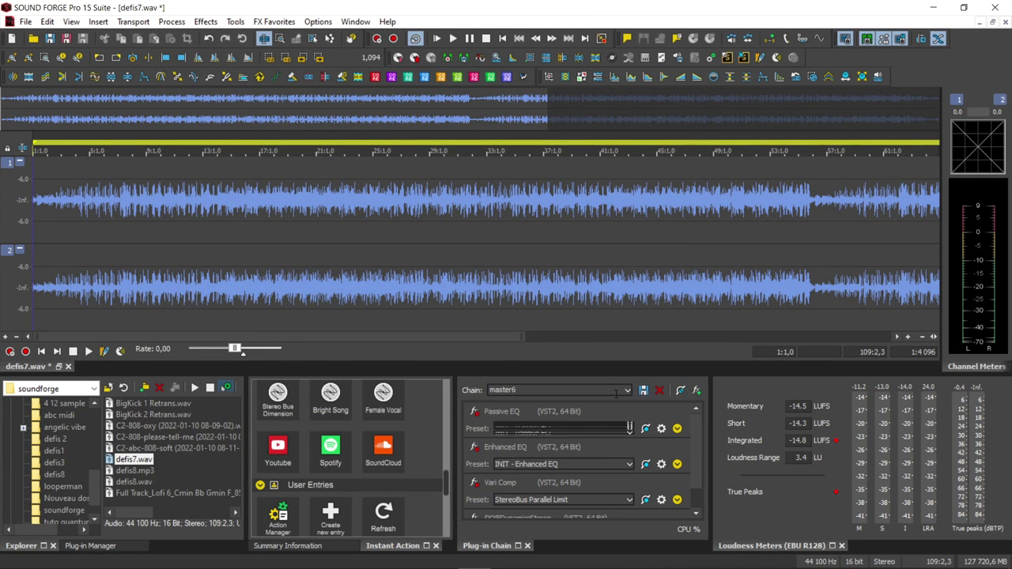
- Load the saved plug-in chain master1 in place of master6
{"action": "left_click", "coordinate": [631, 392]}
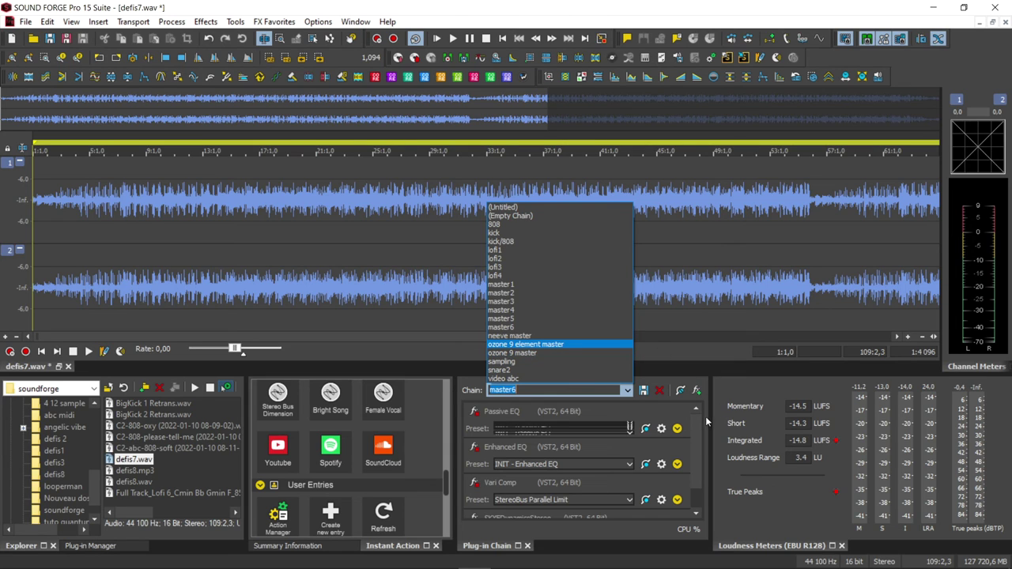
{"action": "left_click", "coordinate": [721, 391]}
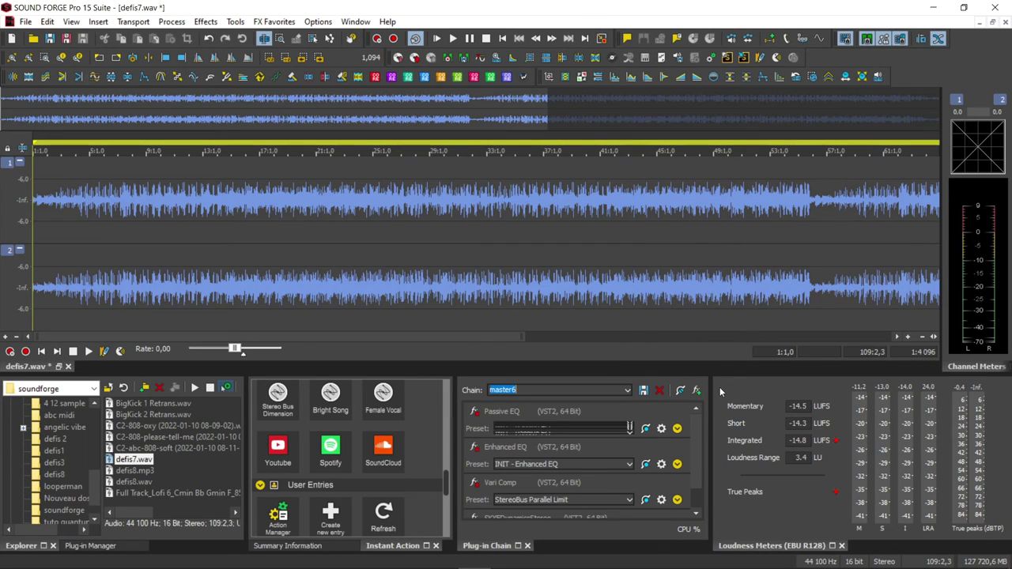
{"action": "left_click", "coordinate": [627, 390]}
{"action": "left_click", "coordinate": [583, 284]}
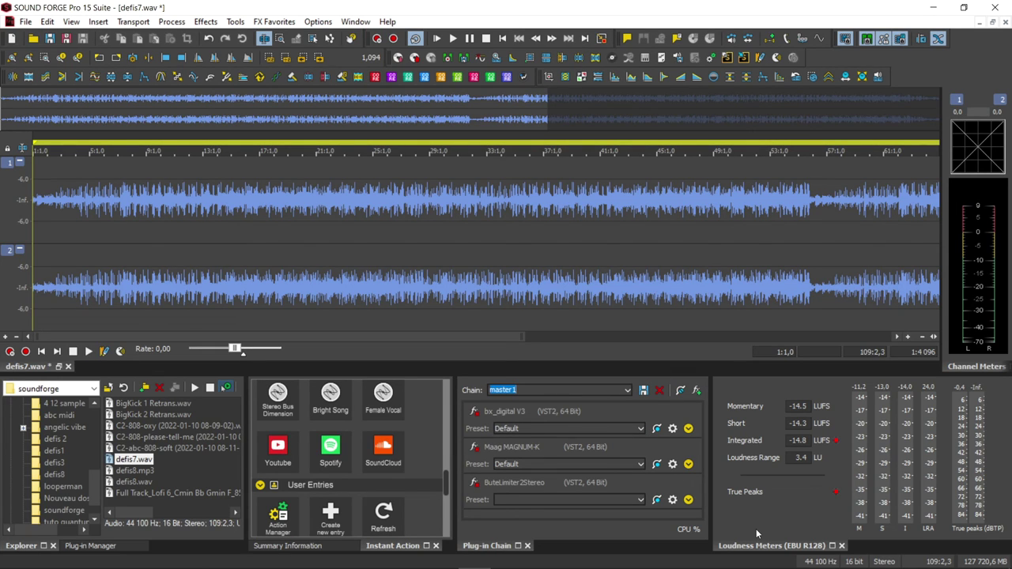
- Reset the loudness metering engine, play the start of the track through master1, and stop playback
{"action": "right_click", "coordinate": [759, 471]}
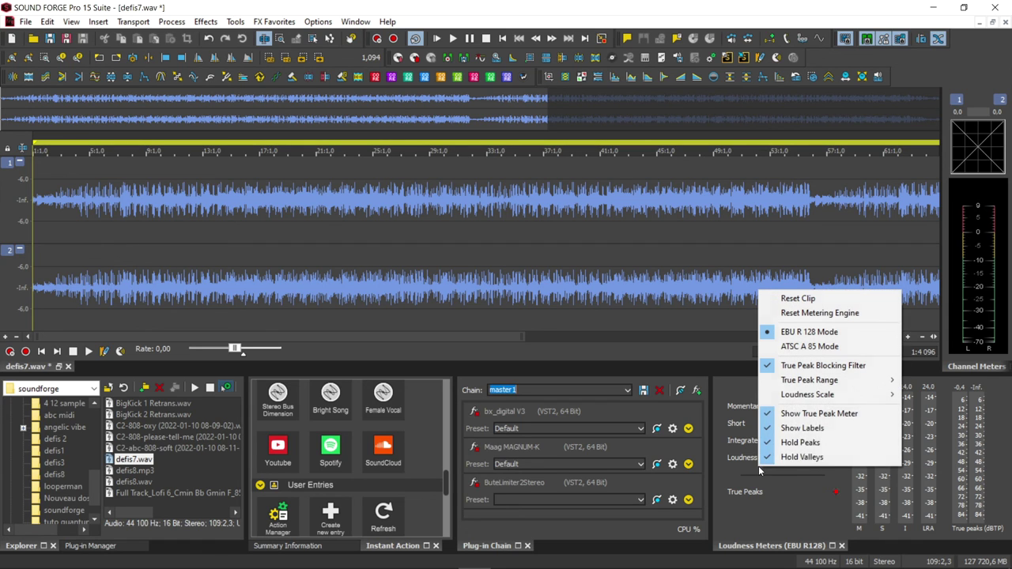
{"action": "left_click", "coordinate": [818, 313]}
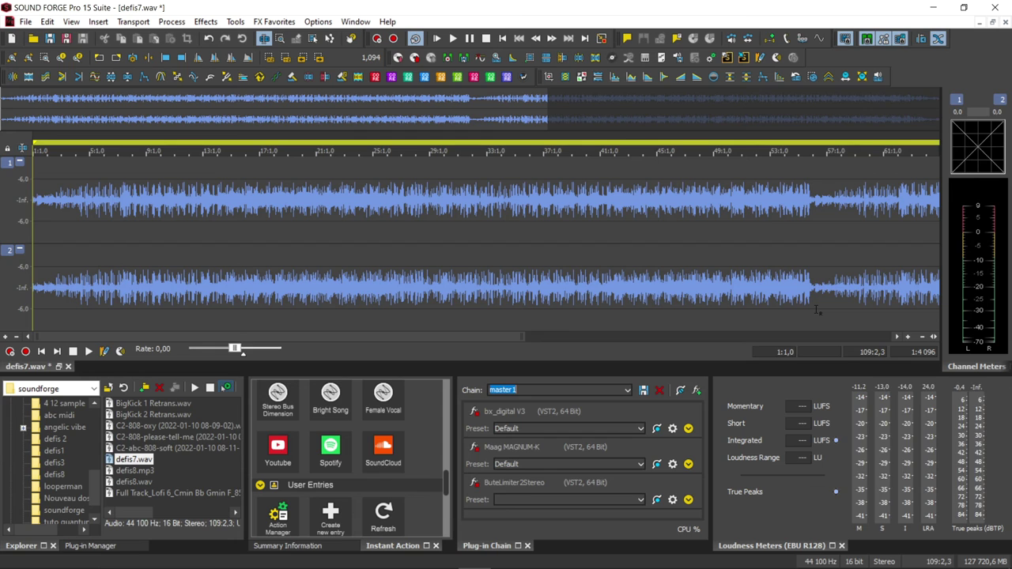
{"action": "key", "text": "space"}
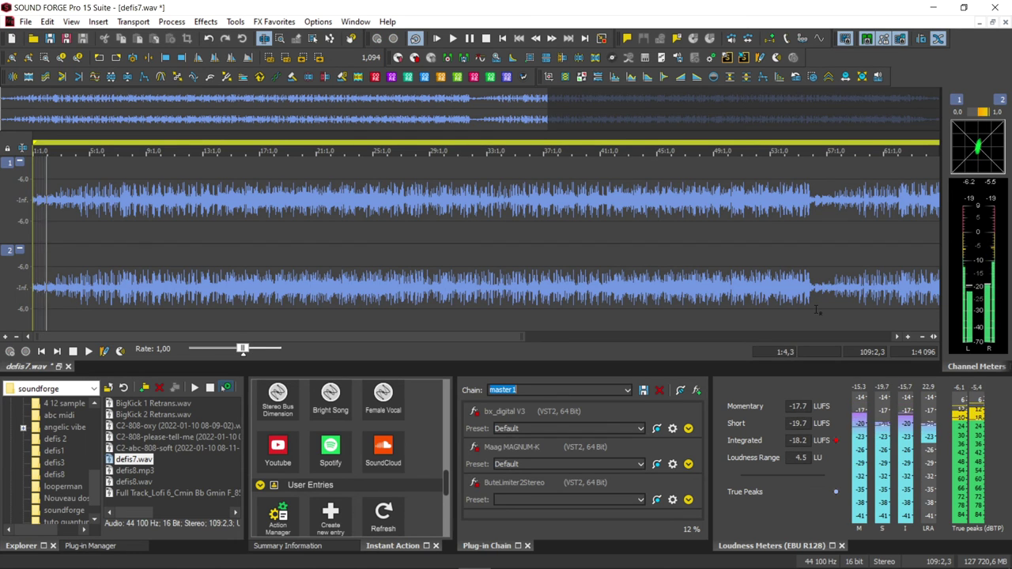
{"action": "key", "text": "space"}
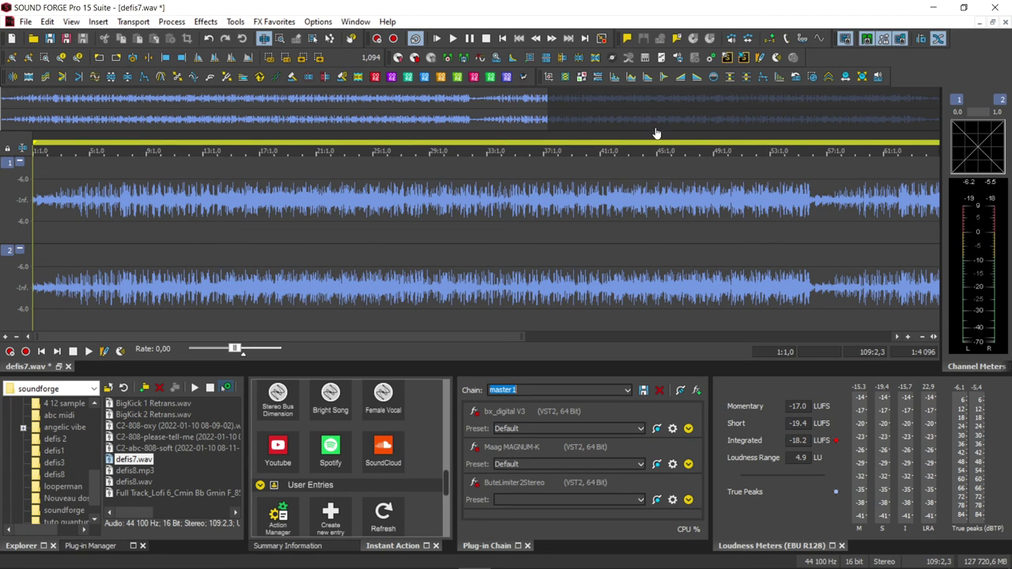
- Fit the entire defis7.wav waveform in view and move the cursor to 37:3,3
{"action": "left_click_drag", "start_coordinate": [526, 345], "coordinate": [898, 338]}
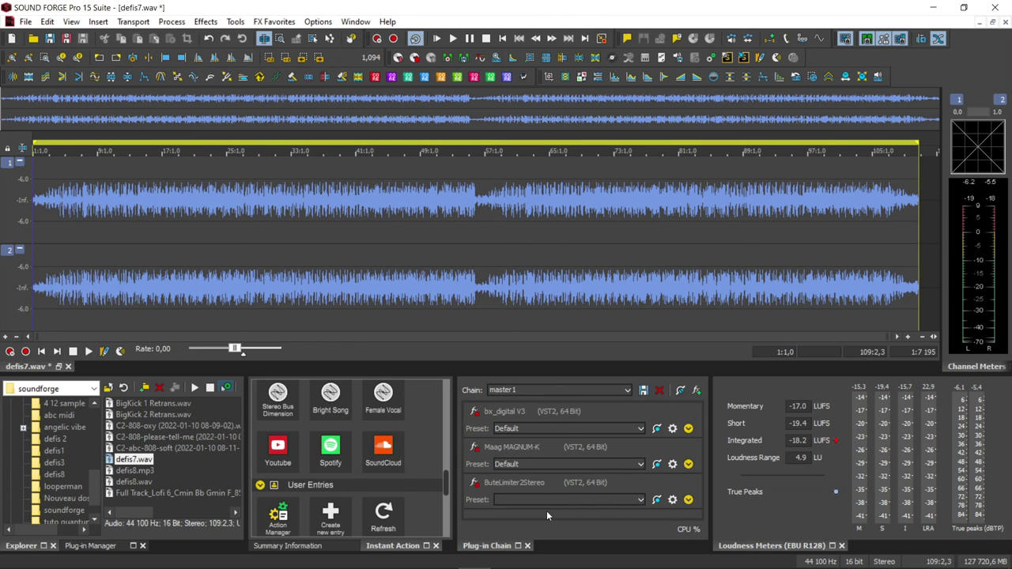
{"action": "key", "text": "Right"}
{"action": "key", "text": "Left"}
{"action": "key", "text": "Left"}
{"action": "key", "text": "Left"}
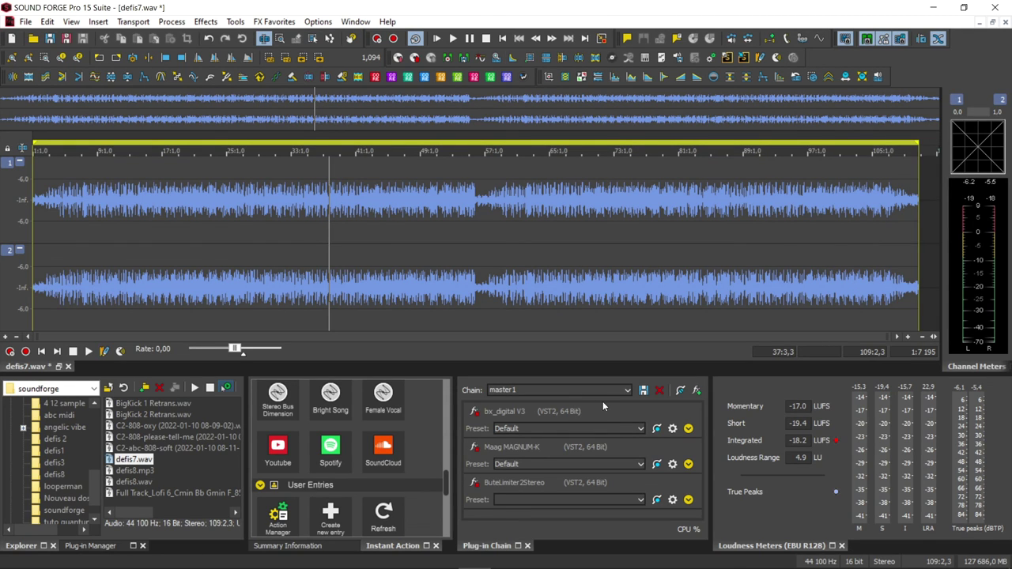
- Open the list of saved plug-in chains
{"action": "left_click", "coordinate": [627, 391]}
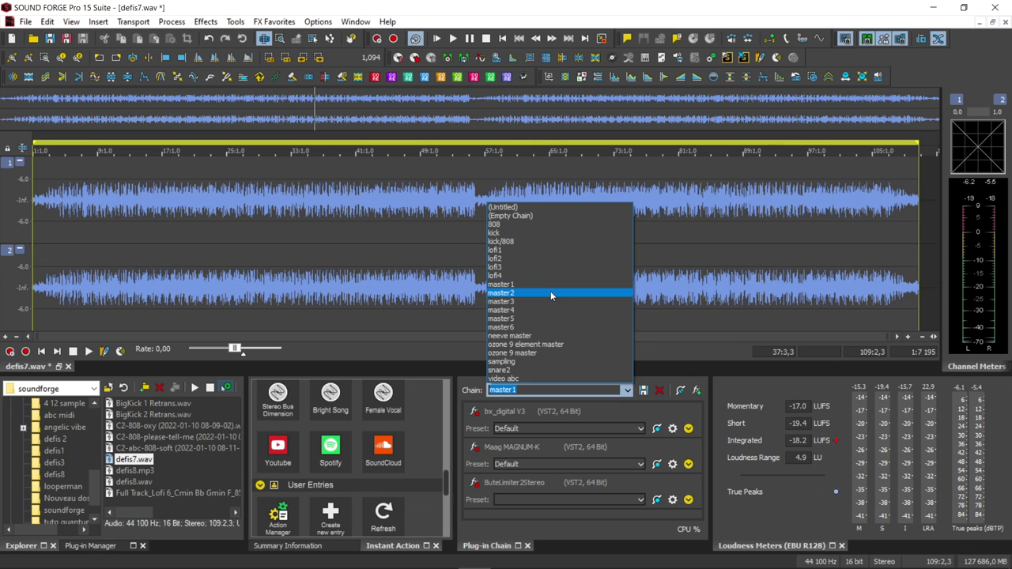